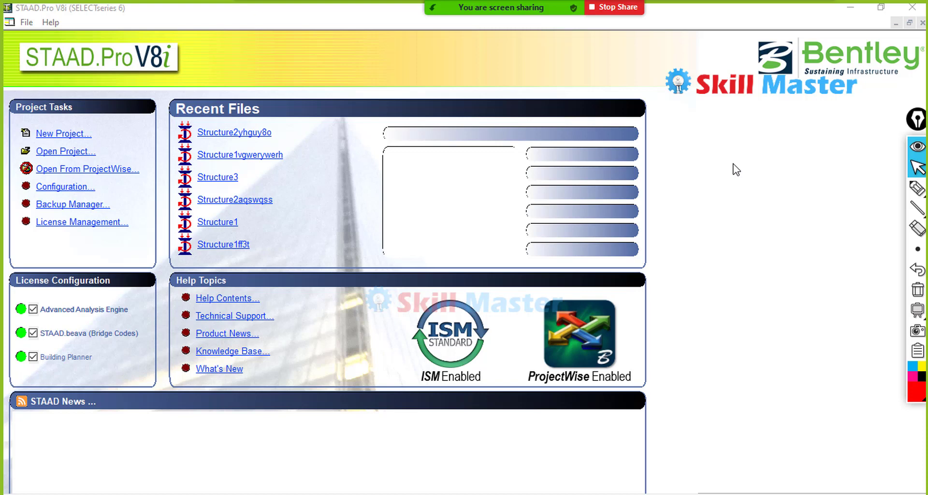
Step: Create a new model named Structure1dscsfd with metre and kilonewton units, starting in Add Beam mode
{"action": "left_click", "coordinate": [70, 135]}
{"action": "left_click", "coordinate": [524, 163]}
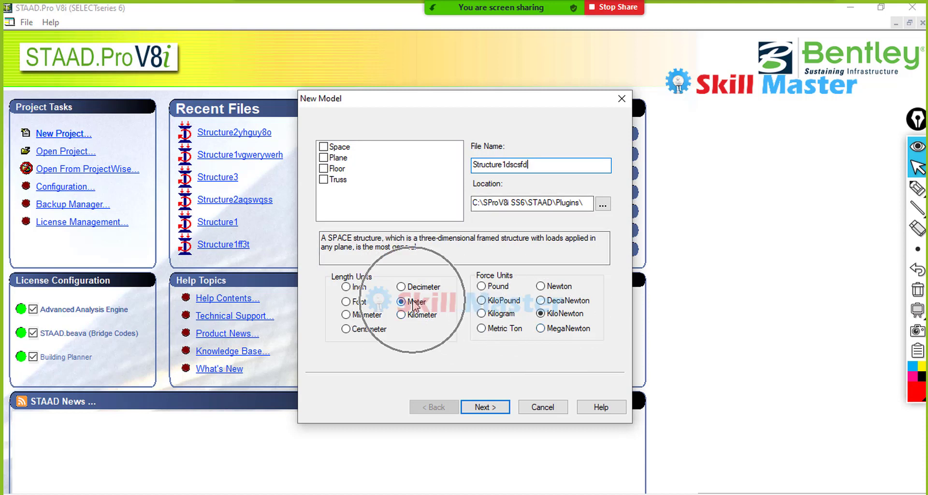
{"action": "left_click", "coordinate": [488, 405]}
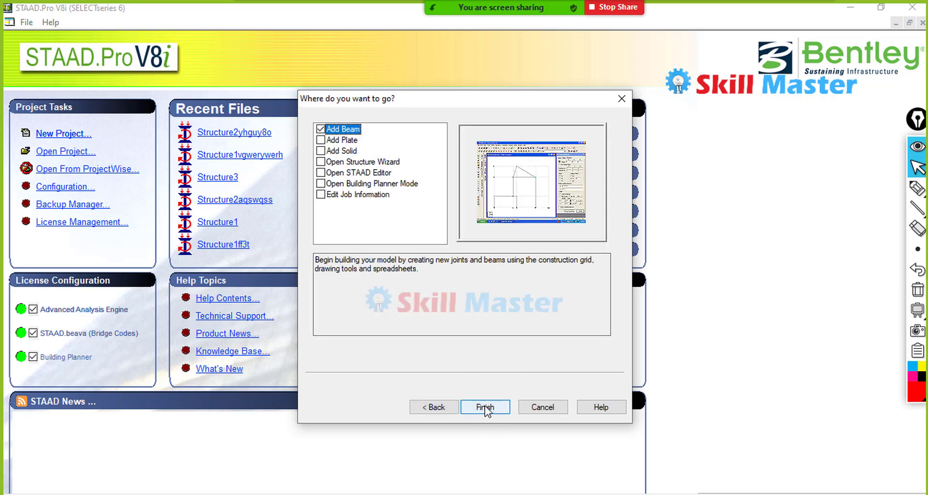
{"action": "left_click", "coordinate": [485, 407]}
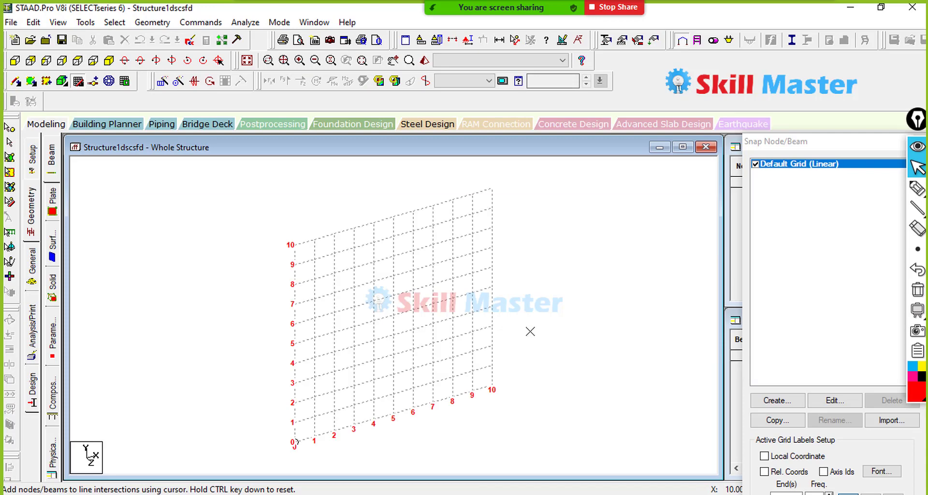
Step: Draw a portal frame on the grid from the origin: a 3 m column, a 3 m beam along X, and a 3 m column down to the base
{"action": "middle_click_drag", "start_coordinate": [396, 370], "coordinate": [437, 309]}
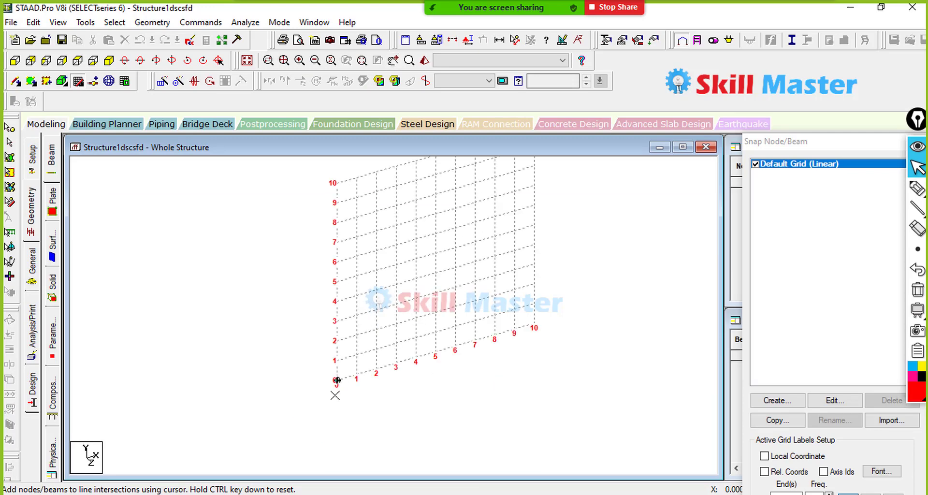
{"action": "scroll", "coordinate": [337, 388], "scroll_direction": "up", "scroll_amount": 3}
{"action": "middle_click_drag", "start_coordinate": [376, 388], "coordinate": [368, 377]}
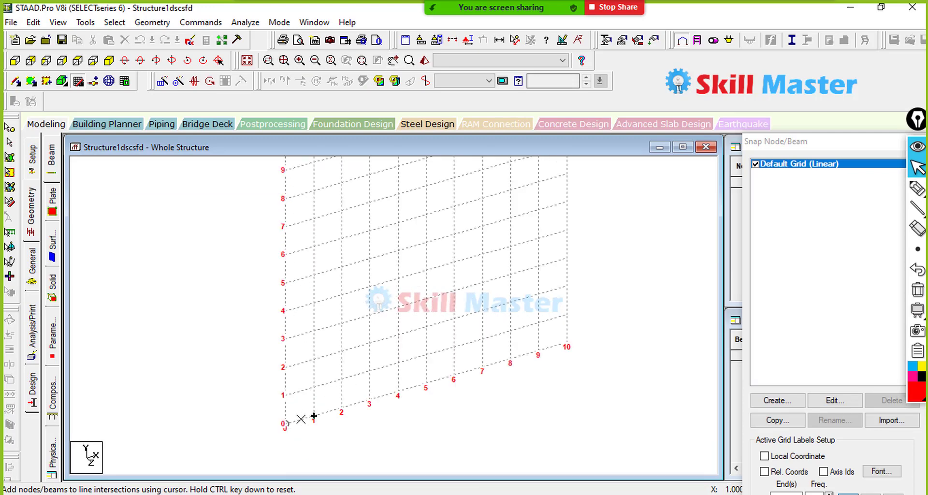
{"action": "key", "text": "ctrl"}
{"action": "left_click", "coordinate": [285, 423]}
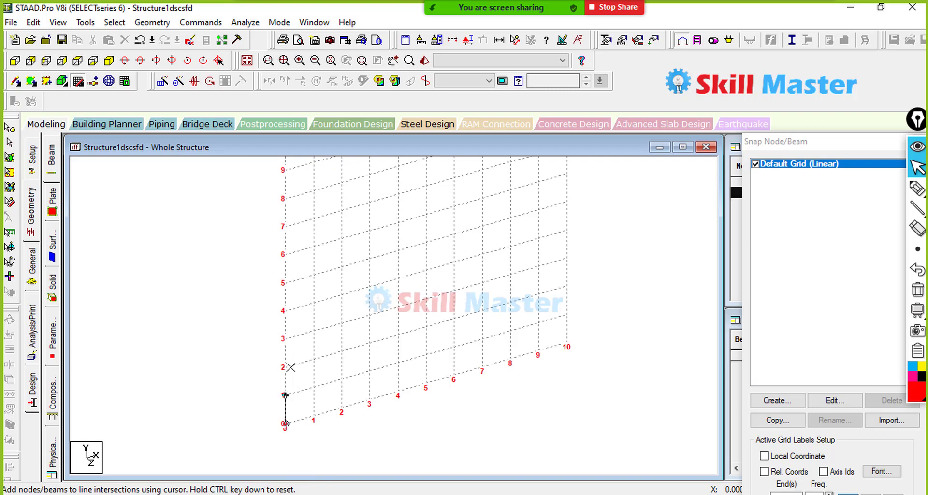
{"action": "left_click", "coordinate": [285, 339]}
{"action": "left_click", "coordinate": [370, 314]}
{"action": "left_click", "coordinate": [369, 399]}
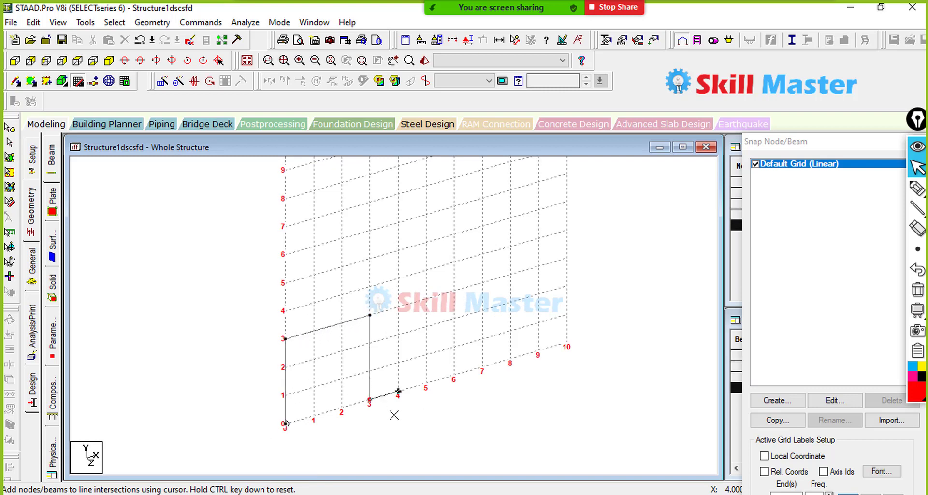
{"action": "key", "text": "Escape"}
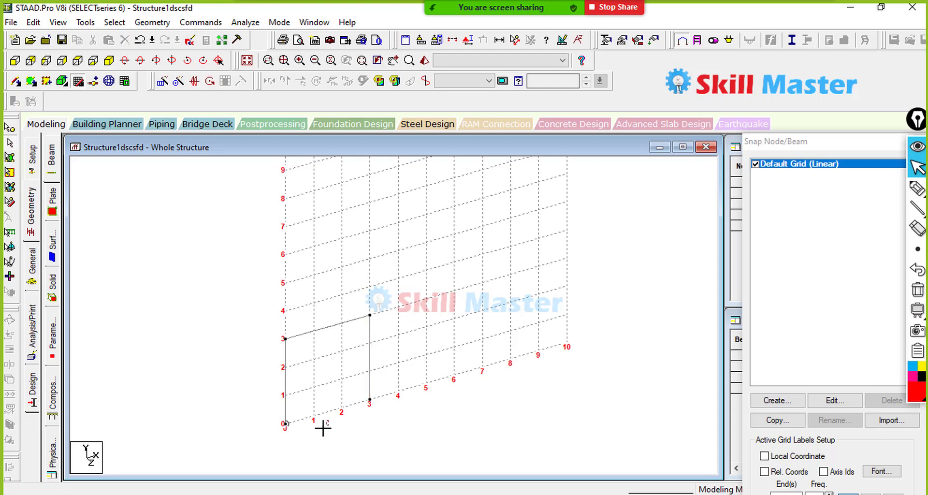
Step: Repeat the frame's beam and right-hand column along global X with Translational Repeat, using 3 steps at 3 m spacing
{"action": "left_click_drag", "start_coordinate": [410, 289], "coordinate": [303, 436]}
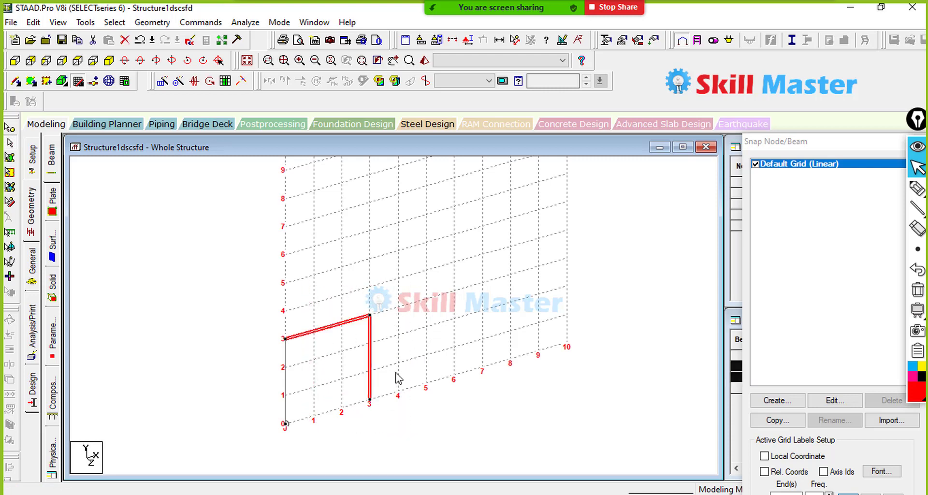
{"action": "key", "text": "ctrl"}
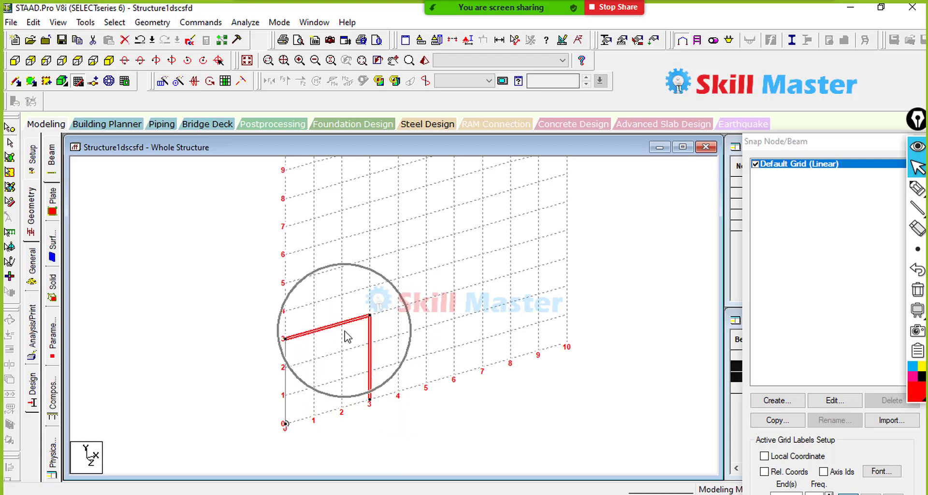
{"action": "left_click", "coordinate": [161, 84]}
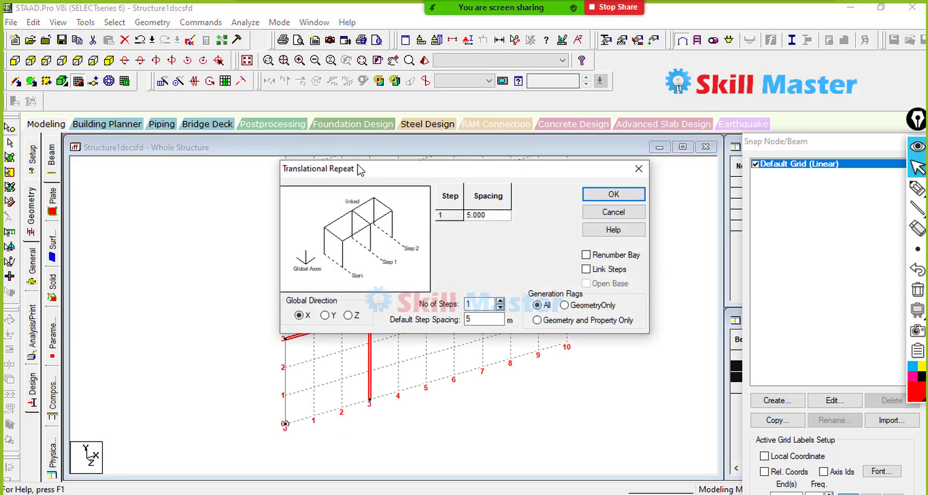
{"action": "left_click_drag", "start_coordinate": [356, 167], "coordinate": [356, 51]}
{"action": "double_click", "coordinate": [483, 200]}
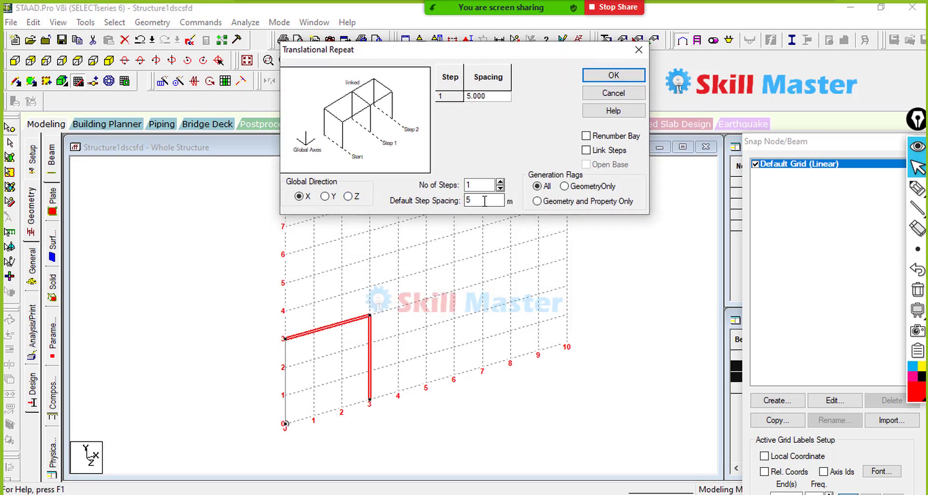
{"action": "type", "text": "3"}
{"action": "left_click", "coordinate": [501, 182]}
{"action": "left_click", "coordinate": [501, 182]}
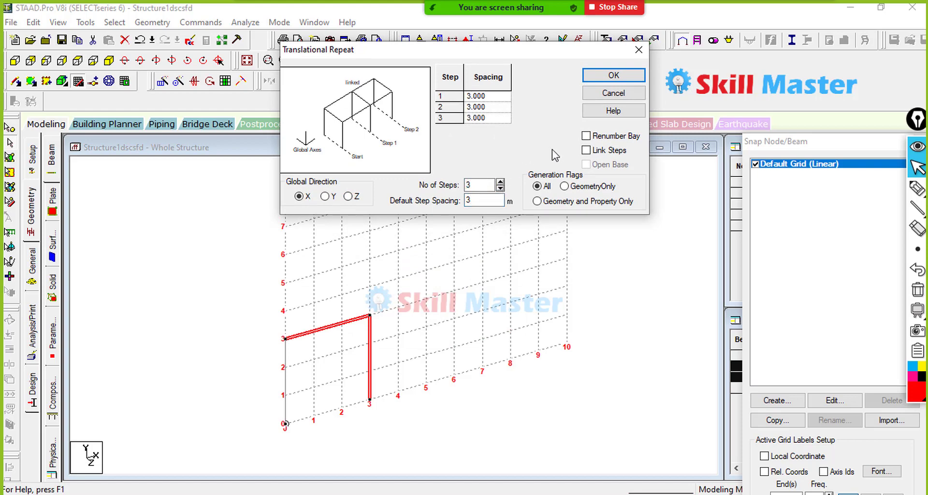
{"action": "left_click", "coordinate": [590, 75]}
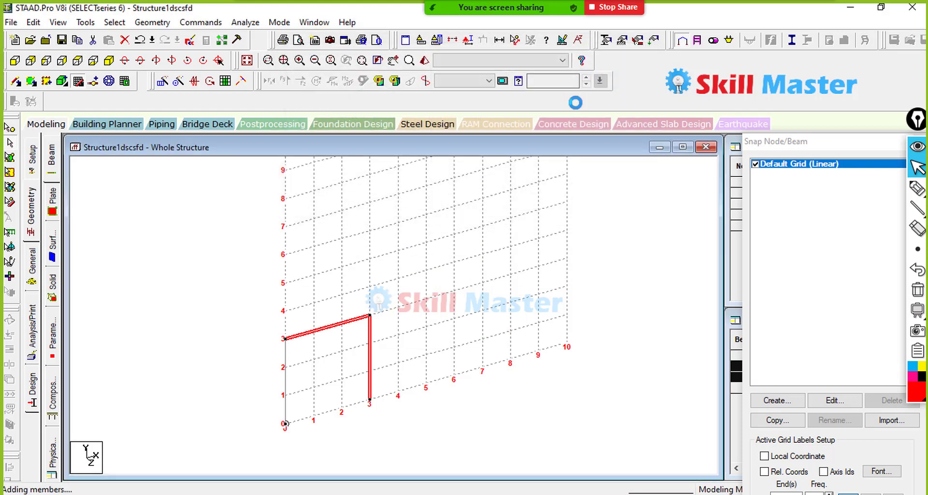
Step: Repeat the whole planar frame along global Z with Translational Repeat, using 3 steps at 3 m spacing with linked steps
{"action": "left_click_drag", "start_coordinate": [607, 223], "coordinate": [181, 460]}
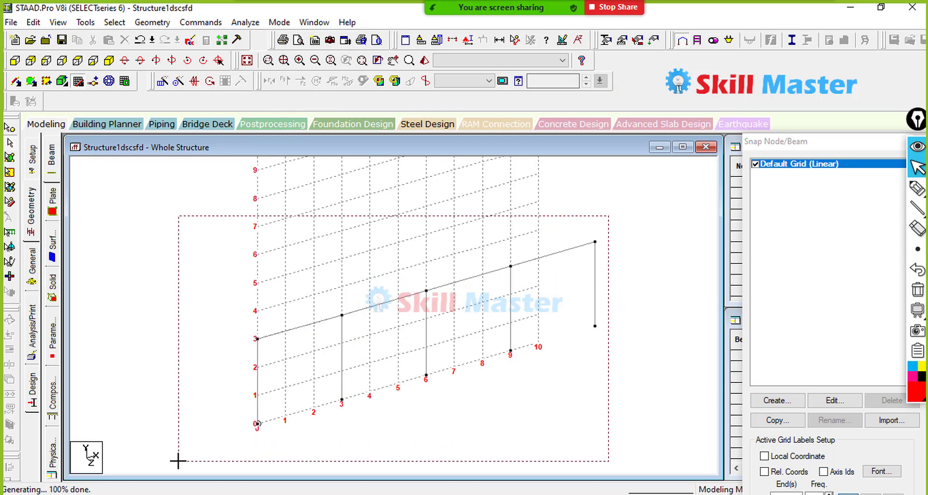
{"action": "middle_click_drag", "start_coordinate": [209, 274], "coordinate": [390, 296]}
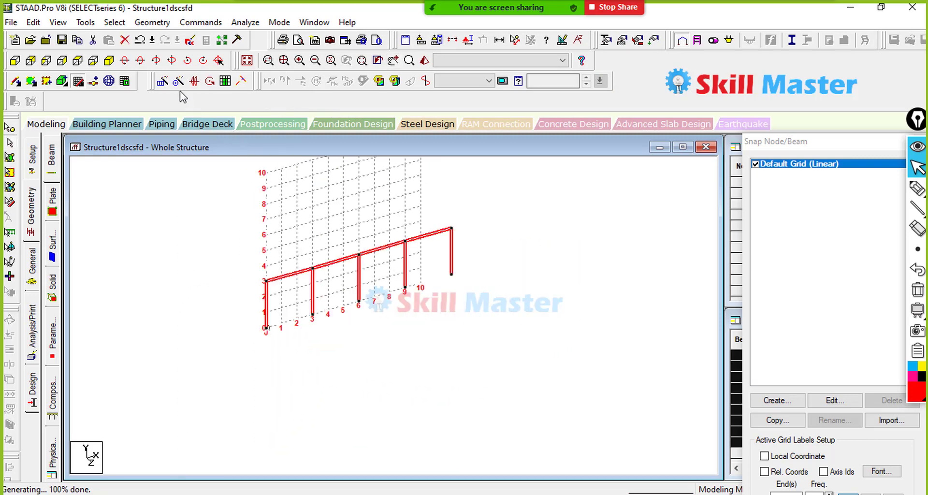
{"action": "left_click", "coordinate": [162, 81]}
{"action": "left_click_drag", "start_coordinate": [399, 177], "coordinate": [430, 51]}
{"action": "left_click", "coordinate": [382, 189]}
{"action": "left_click", "coordinate": [531, 176]}
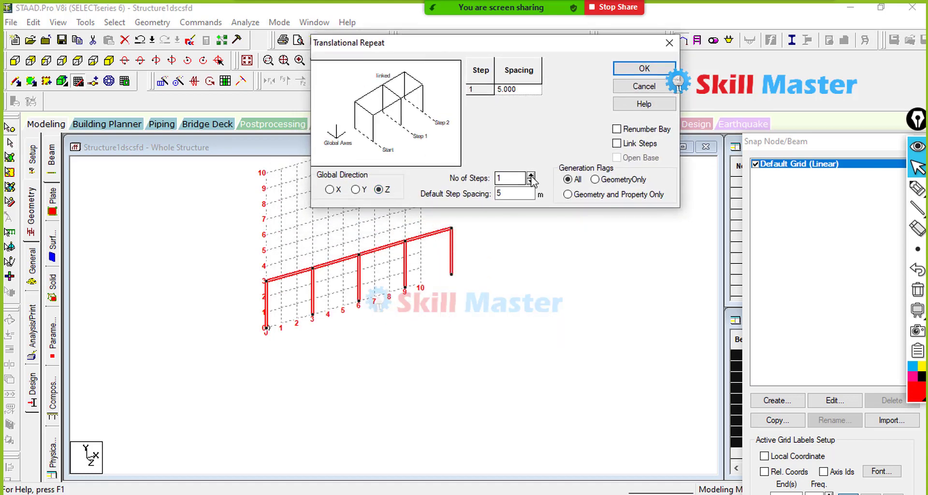
{"action": "left_click", "coordinate": [531, 176]}
{"action": "left_click", "coordinate": [528, 181]}
{"action": "left_click", "coordinate": [531, 175]}
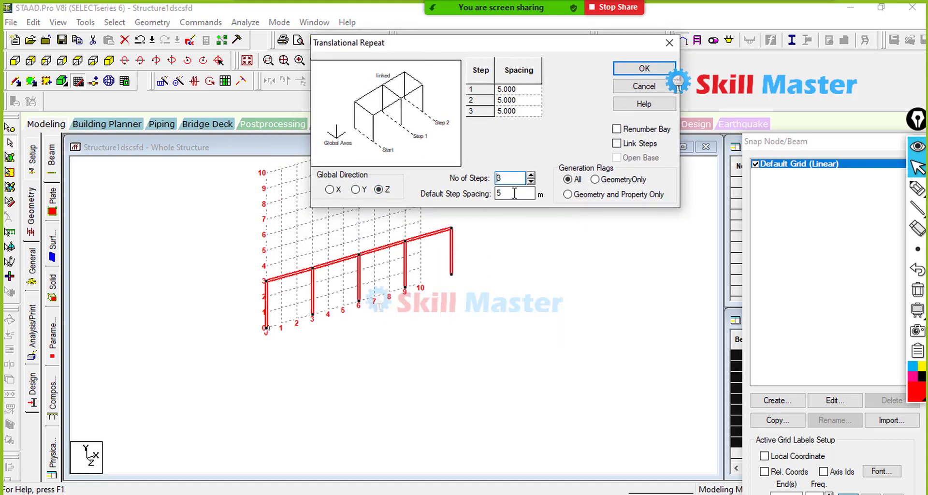
{"action": "key", "text": "Tab"}
{"action": "left_click", "coordinate": [629, 146]}
{"action": "left_click", "coordinate": [648, 71]}
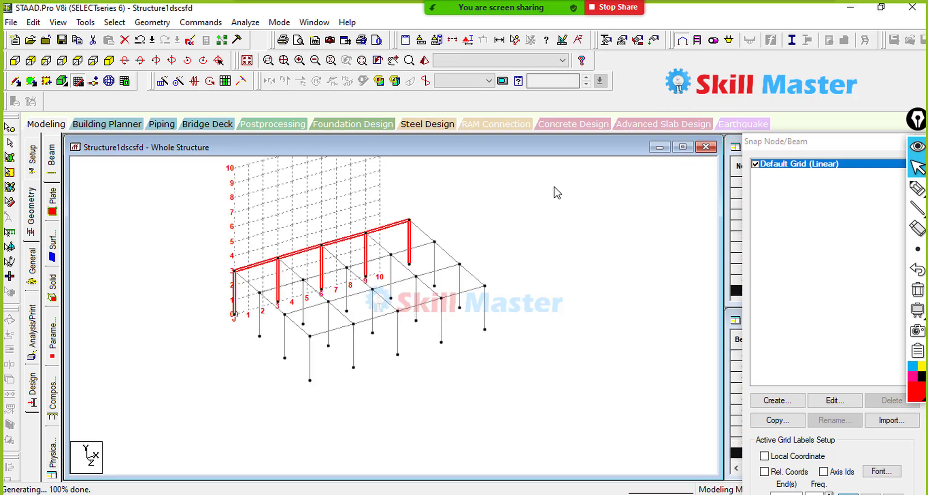
Step: Repeat the whole single-storey structure along global Y with Translational Repeat, using 3 steps at 3 m spacing
{"action": "left_click_drag", "start_coordinate": [557, 192], "coordinate": [147, 437]}
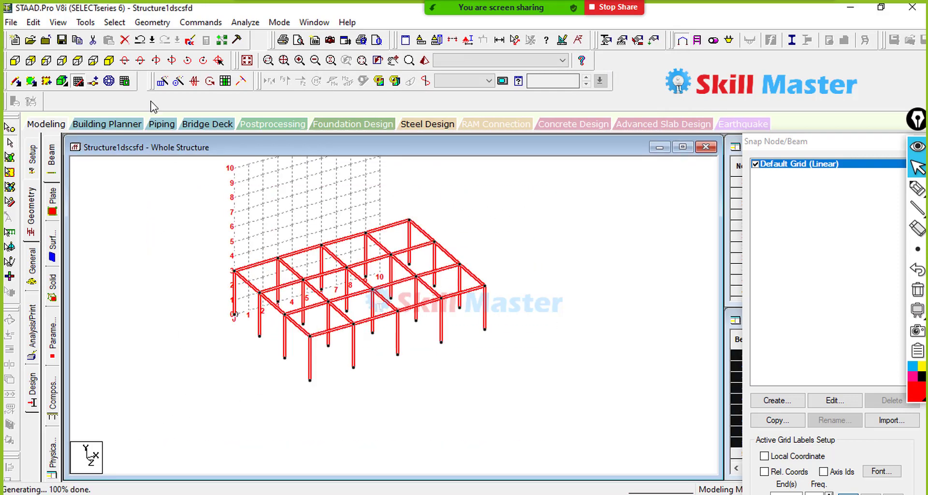
{"action": "left_click", "coordinate": [162, 81]}
{"action": "left_click_drag", "start_coordinate": [378, 168], "coordinate": [572, 43]}
{"action": "left_click", "coordinate": [515, 185]}
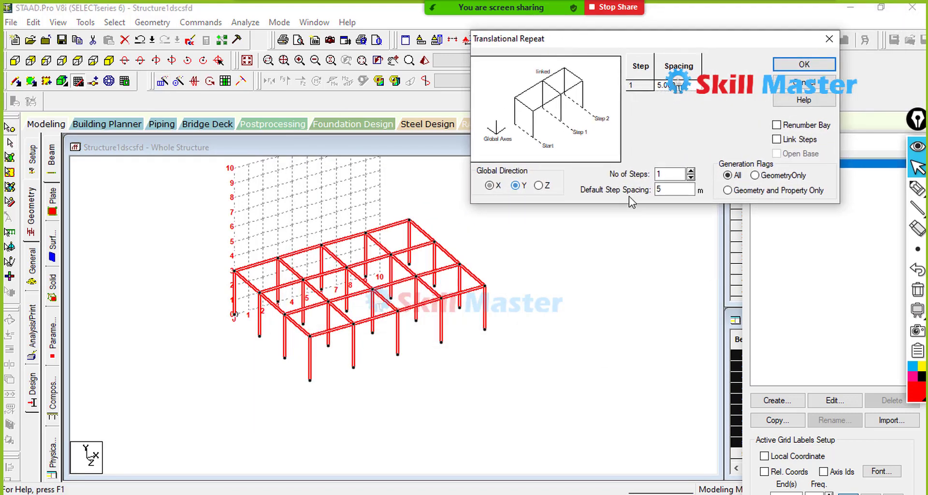
{"action": "double_click", "coordinate": [656, 189]}
{"action": "type", "text": "3"}
{"action": "left_click", "coordinate": [690, 171]}
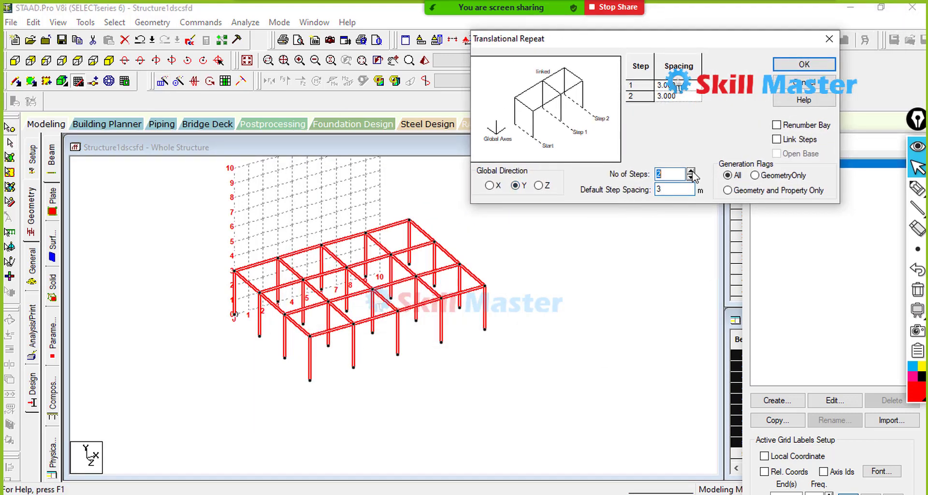
{"action": "left_click", "coordinate": [690, 171]}
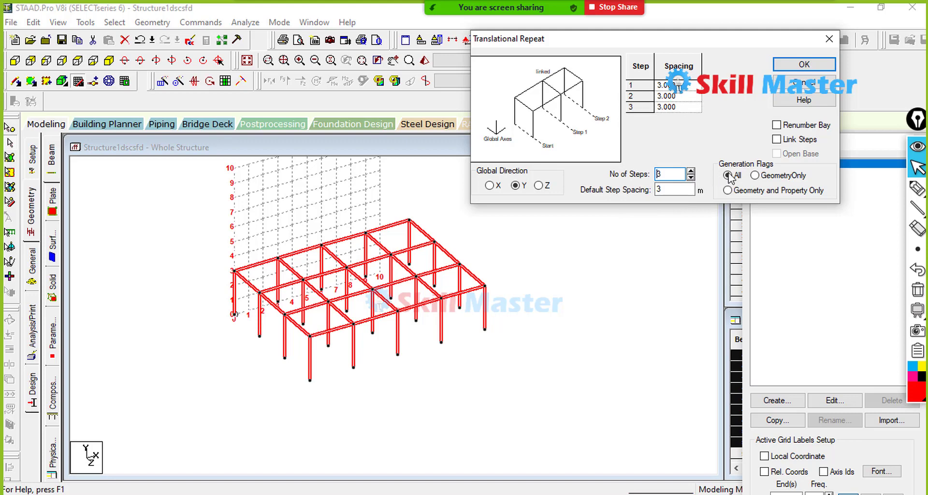
{"action": "left_click", "coordinate": [789, 67]}
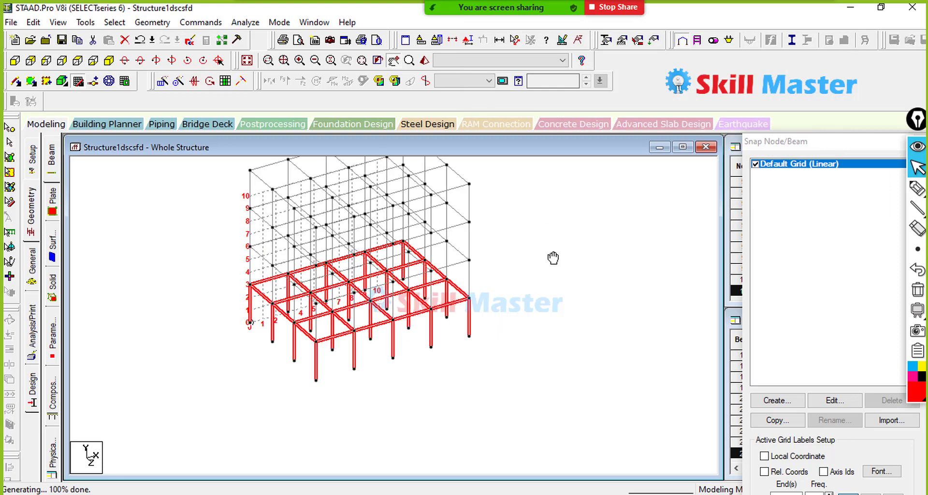
Step: Close the Snap Node/Beam grid window and bring the finished frame into full view
{"action": "left_click_drag", "start_coordinate": [836, 145], "coordinate": [727, 118]}
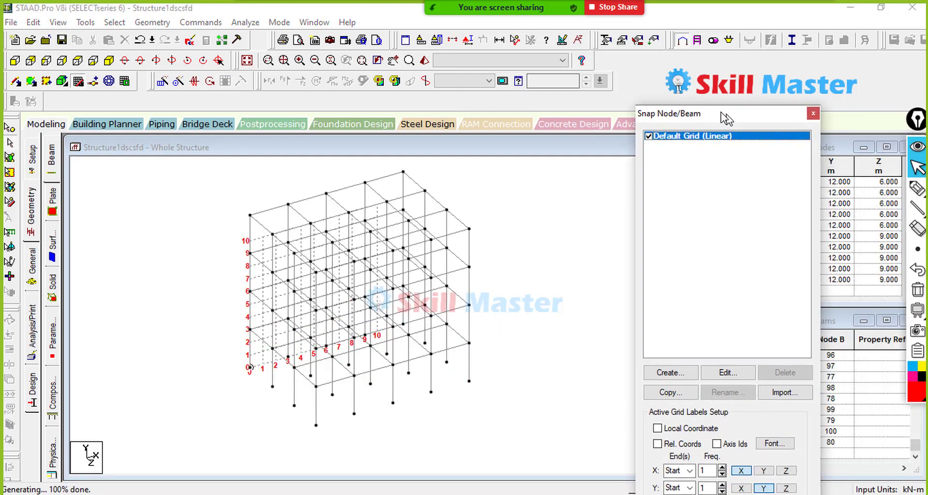
{"action": "left_click", "coordinate": [811, 117]}
{"action": "middle_click_drag", "start_coordinate": [564, 240], "coordinate": [555, 252]}
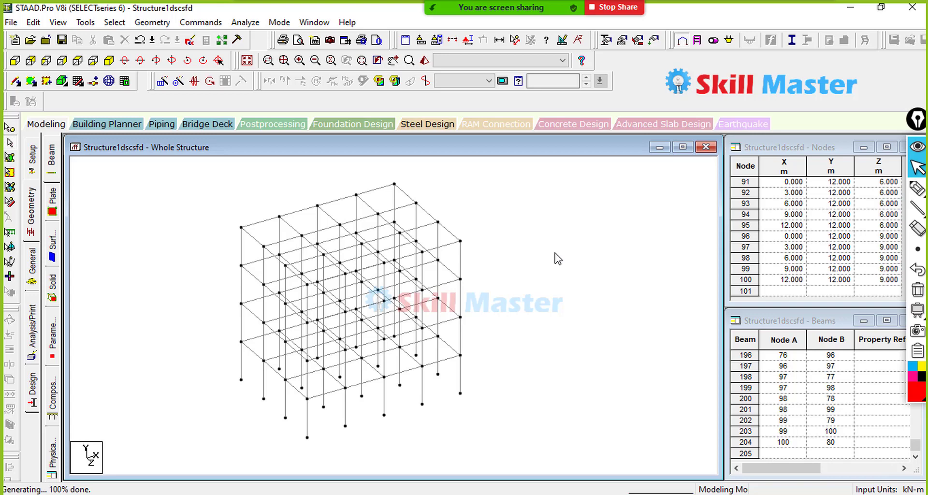
Step: Define and add a rectangular concrete section property with YD 0.35 m and ZD 0.3 m
{"action": "left_click", "coordinate": [31, 261]}
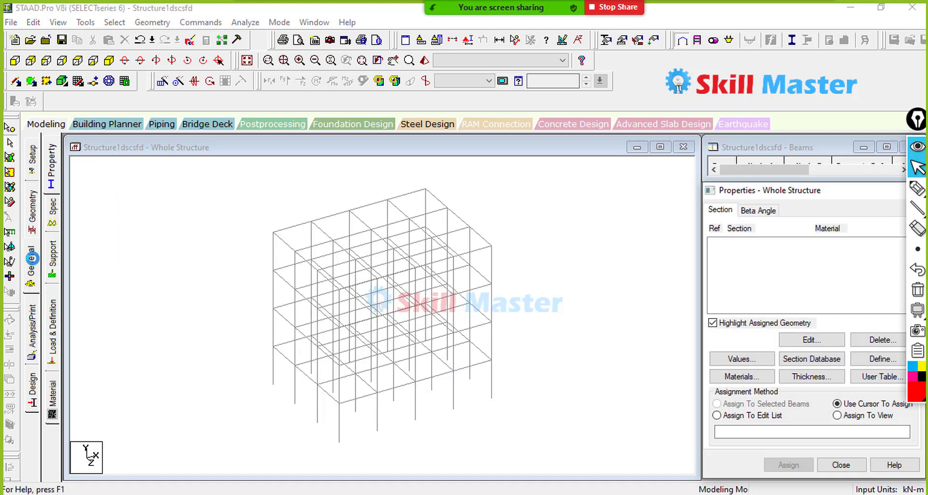
{"action": "left_click", "coordinate": [483, 237]}
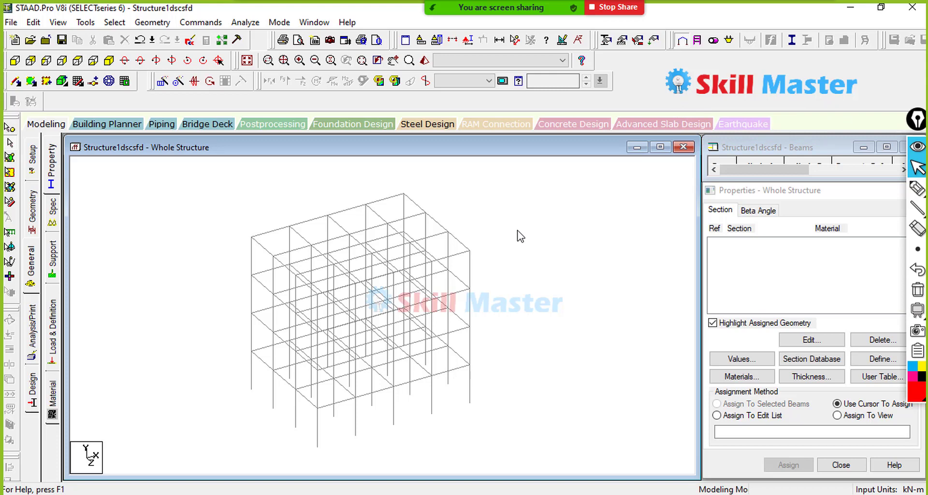
{"action": "left_click", "coordinate": [873, 358]}
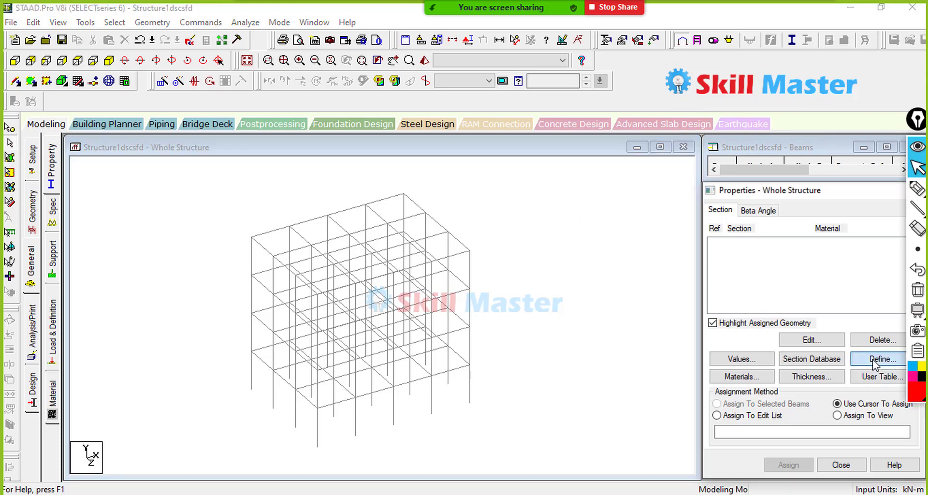
{"action": "left_click", "coordinate": [270, 146]}
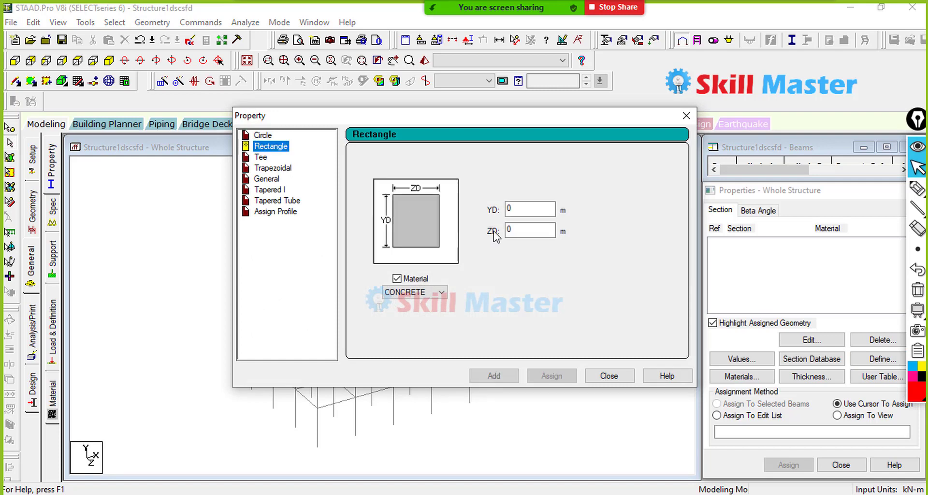
{"action": "key", "text": "Tab"}
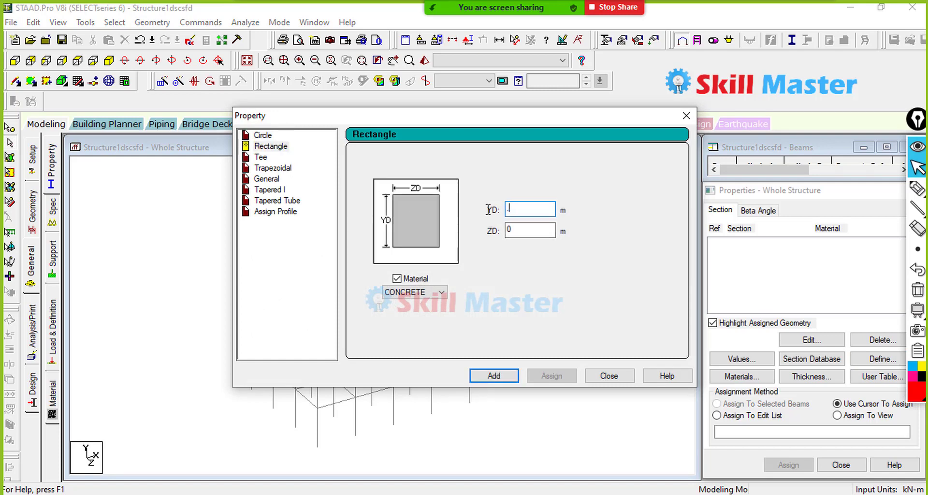
{"action": "key", "text": "Tab"}
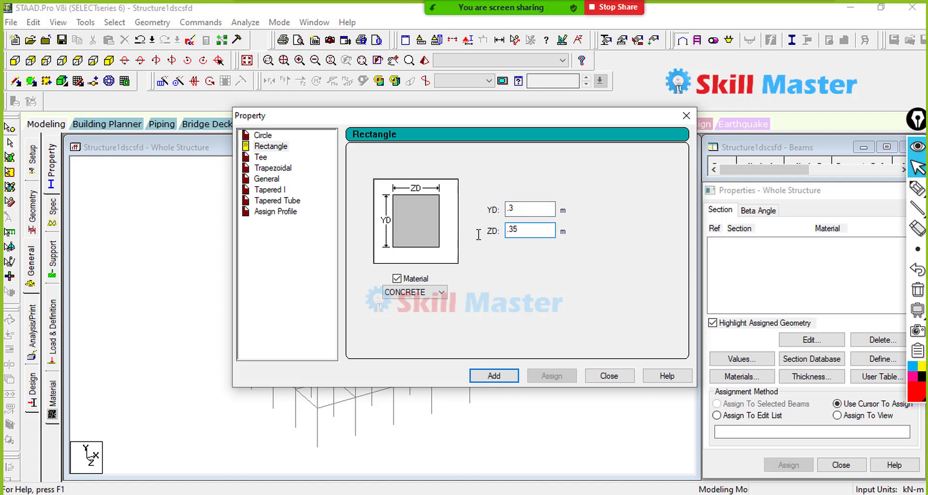
{"action": "left_click_drag", "start_coordinate": [524, 229], "coordinate": [483, 211]}
{"action": "type", "text": ".3"}
{"action": "left_click", "coordinate": [524, 229]}
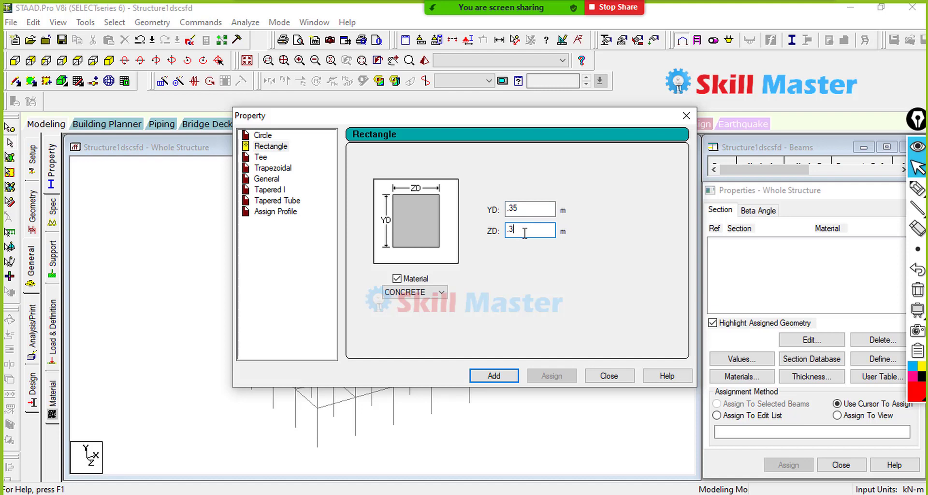
{"action": "left_click", "coordinate": [503, 377]}
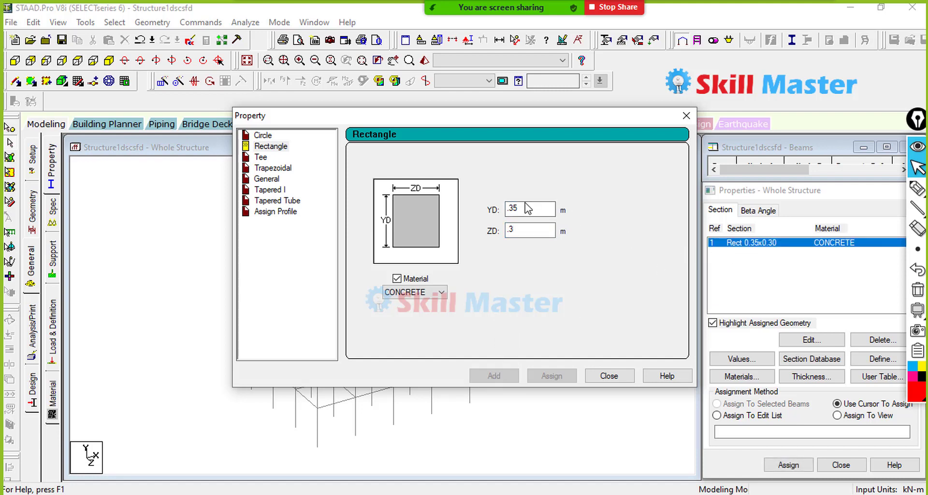
Step: Add a second rectangular concrete section property with YD 0.4 m and ZD 0.45 m, and close the property definition
{"action": "left_click_drag", "start_coordinate": [524, 208], "coordinate": [455, 223]}
{"action": "type", "text": ".4"}
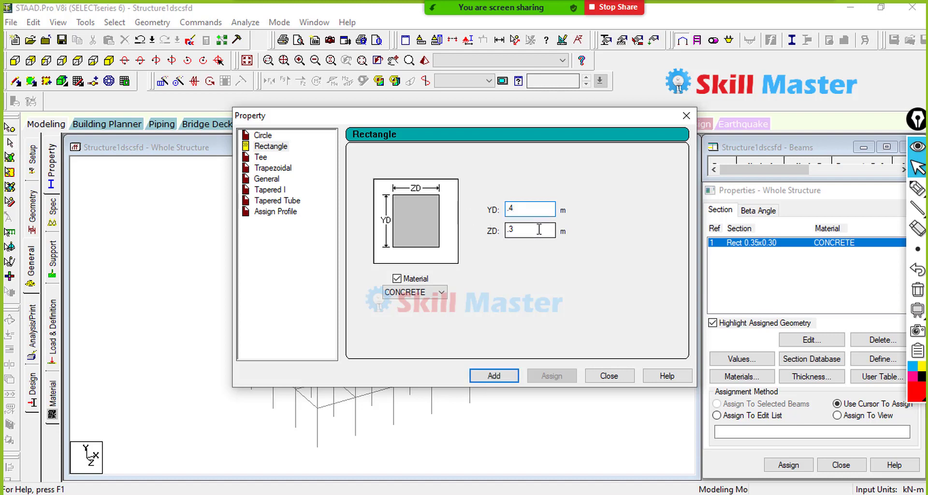
{"action": "left_click_drag", "start_coordinate": [539, 229], "coordinate": [454, 227]}
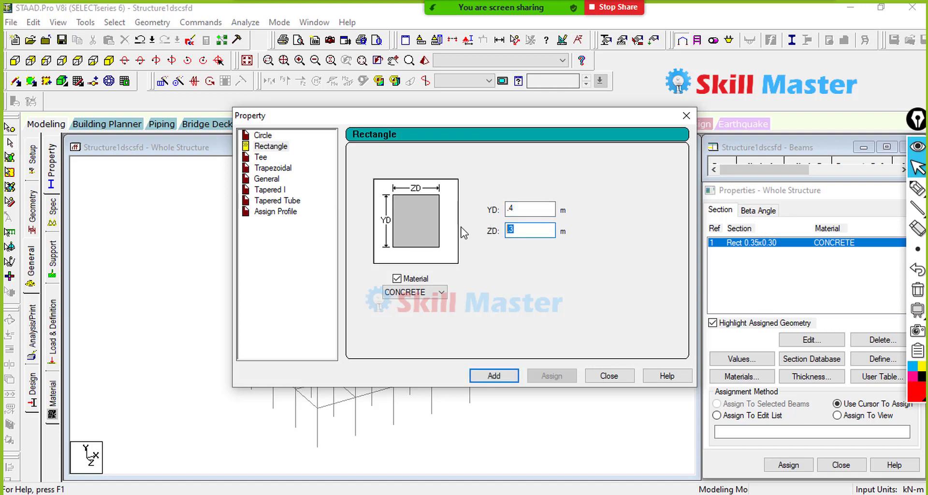
{"action": "type", "text": "."}
{"action": "left_click", "coordinate": [508, 376]}
{"action": "left_click", "coordinate": [607, 376]}
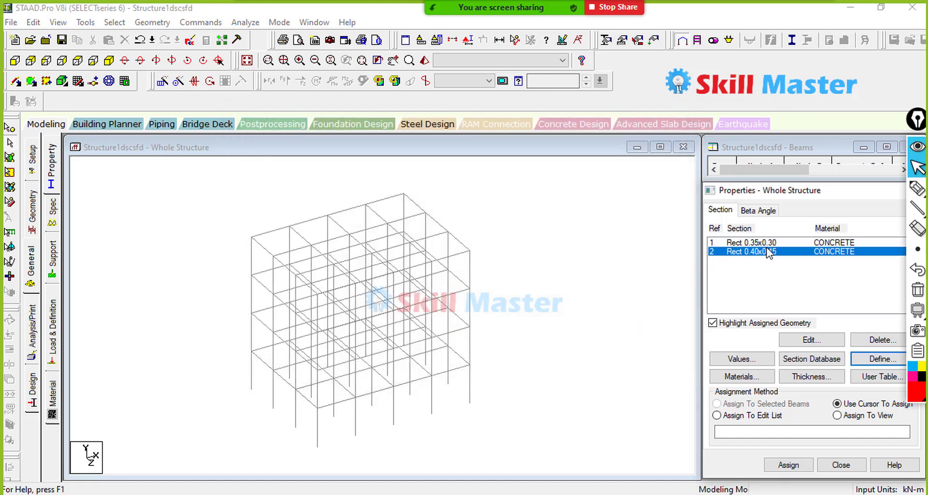
Step: Assign the Rect 0.35x0.30 section to all beams parallel to X and Z
{"action": "left_click", "coordinate": [748, 242]}
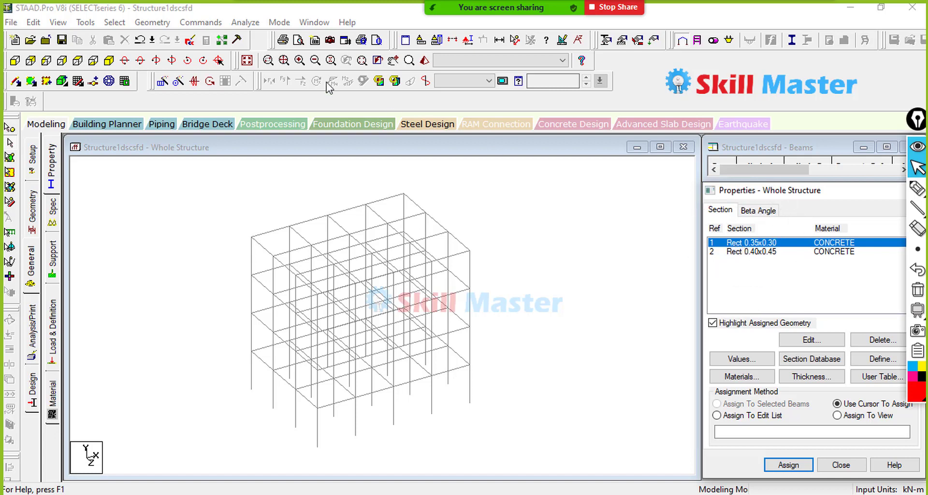
{"action": "left_click", "coordinate": [115, 23]}
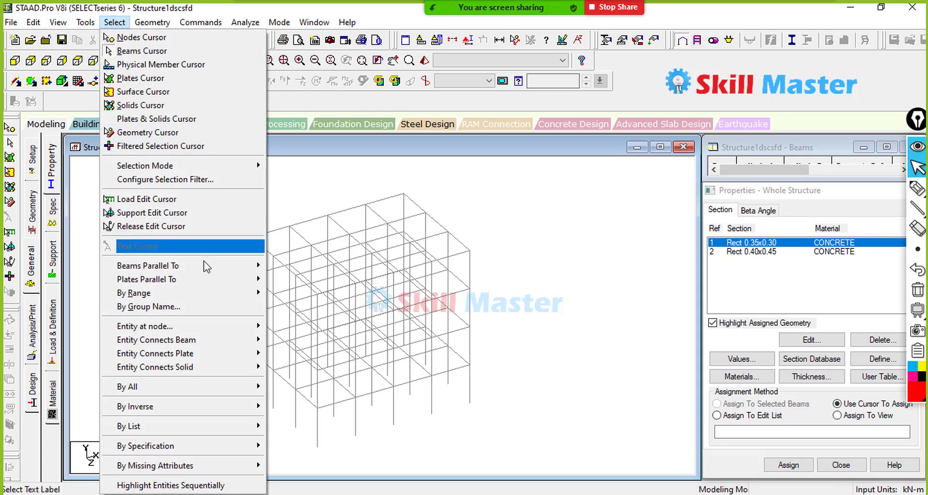
{"action": "mouse_move", "coordinate": [209, 269]}
{"action": "left_click", "coordinate": [285, 265]}
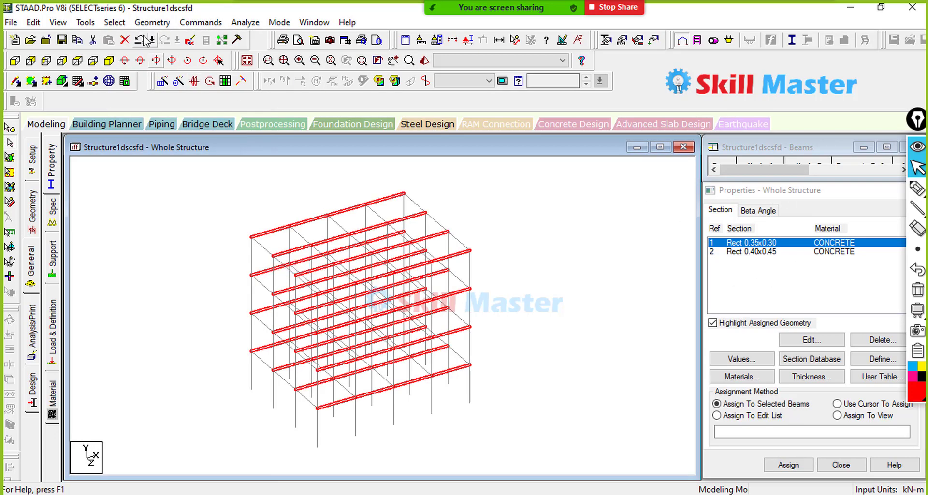
{"action": "left_click", "coordinate": [115, 22]}
{"action": "mouse_move", "coordinate": [195, 269]}
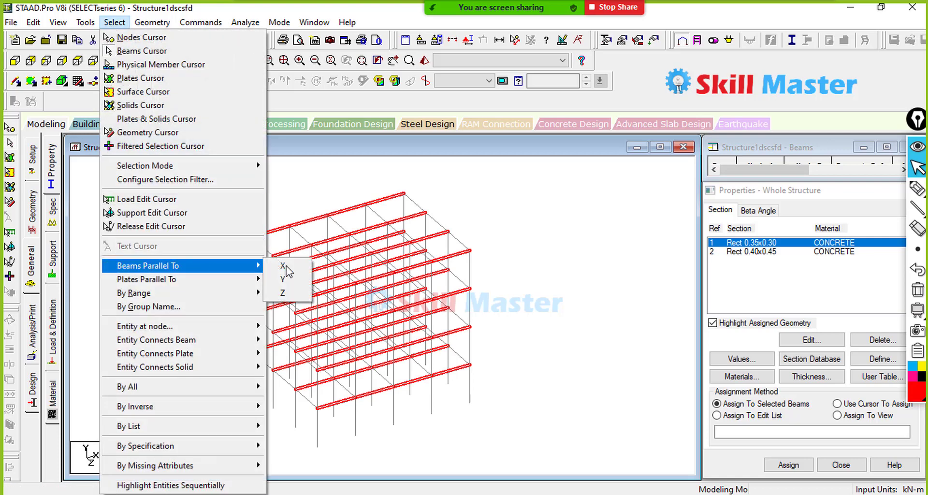
{"action": "left_click", "coordinate": [289, 294]}
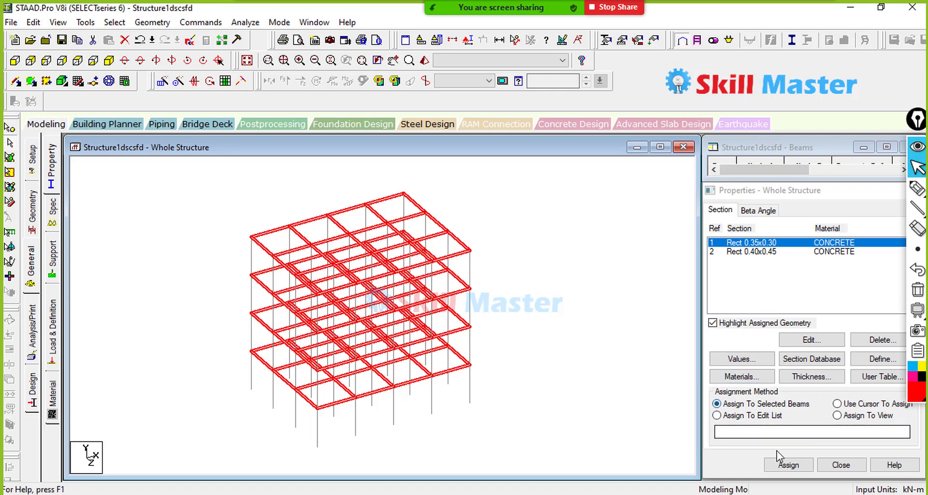
{"action": "left_click", "coordinate": [788, 464]}
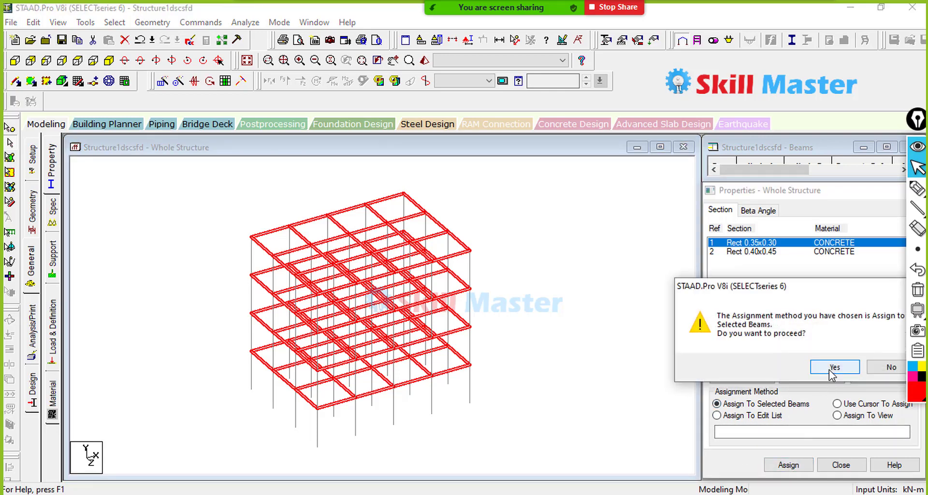
{"action": "left_click", "coordinate": [834, 367]}
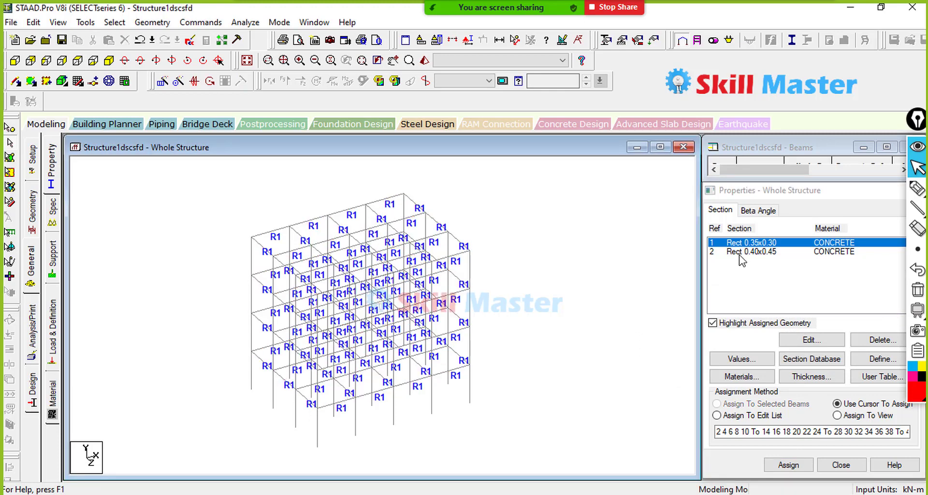
Step: Assign the Rect 0.40x0.45 section to all columns, selected as the members parallel to Y
{"action": "left_click", "coordinate": [740, 251]}
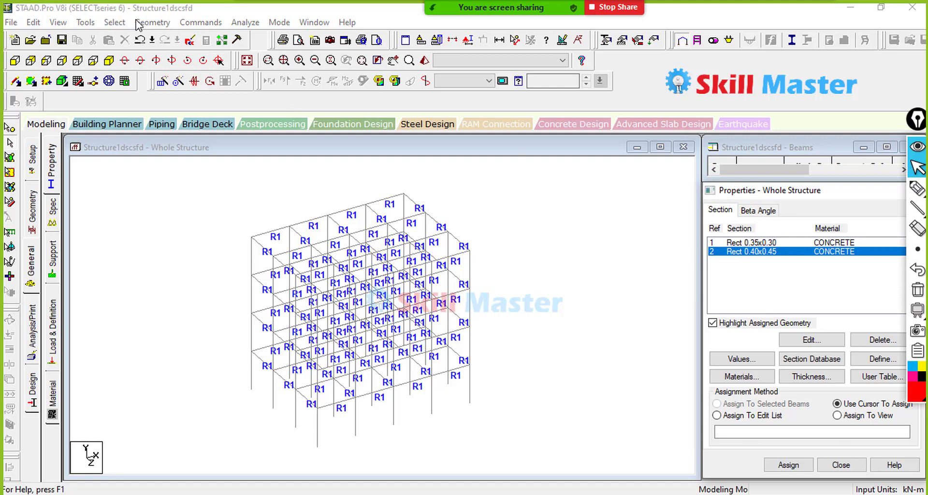
{"action": "left_click", "coordinate": [121, 22]}
{"action": "mouse_move", "coordinate": [242, 265]}
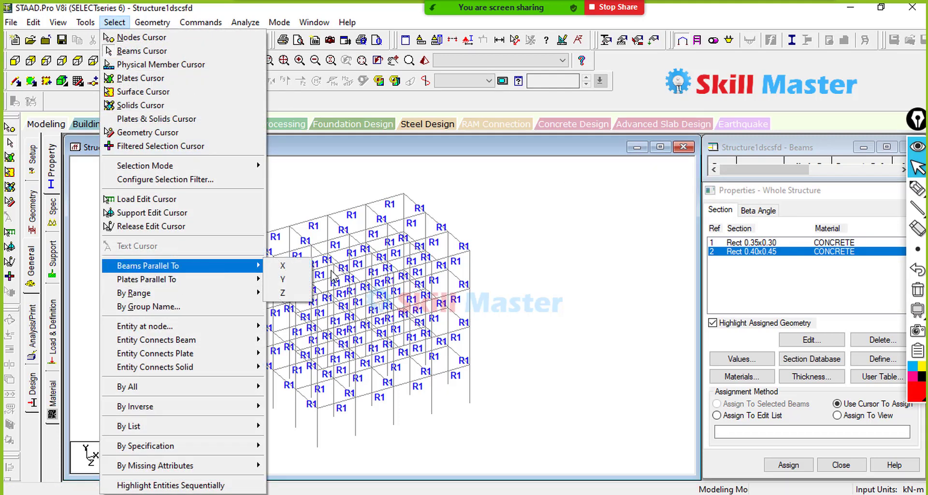
{"action": "left_click", "coordinate": [283, 280]}
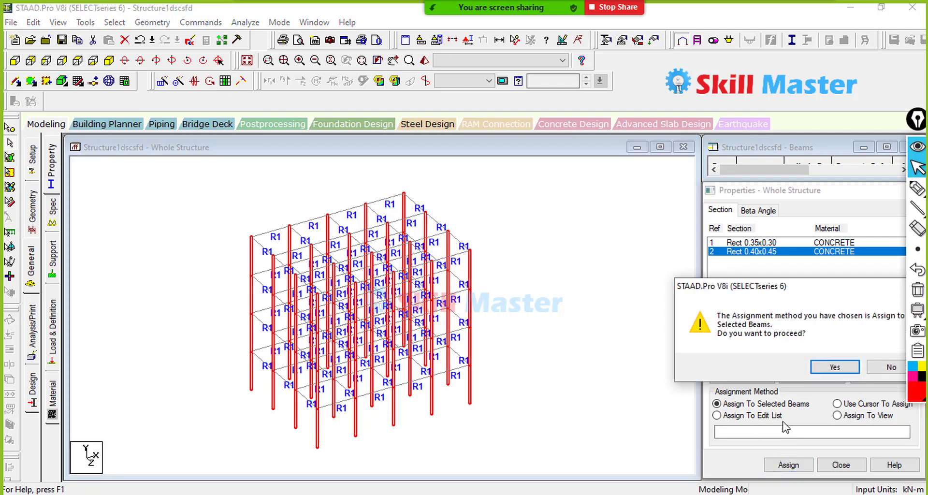
{"action": "left_click", "coordinate": [833, 367]}
{"action": "left_click", "coordinate": [576, 252]}
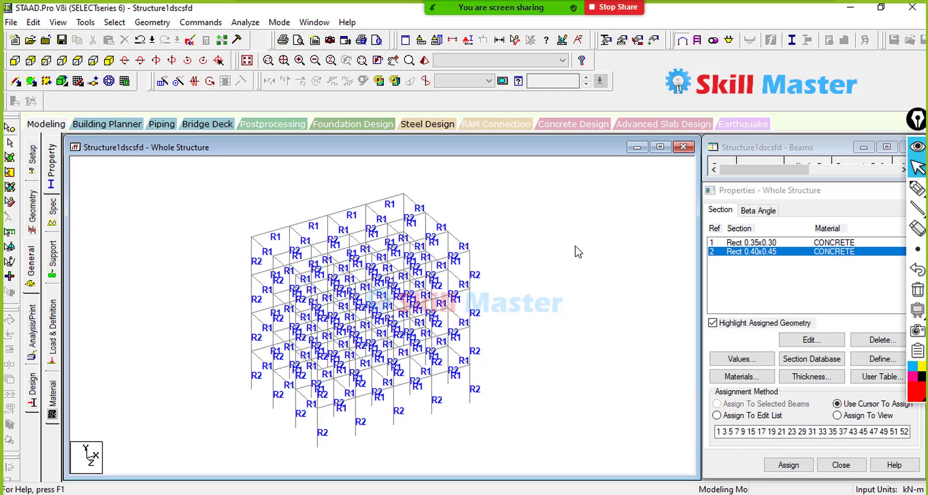
Step: Inspect the frame's assigned member sections from several angles in the 3D rendered view, and close that view
{"action": "left_click", "coordinate": [423, 61]}
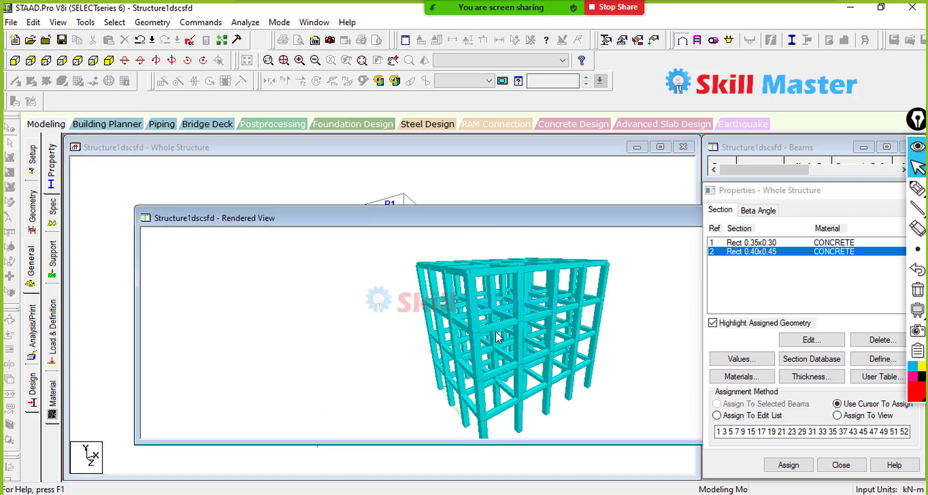
{"action": "left_click_drag", "start_coordinate": [496, 332], "coordinate": [457, 286]}
{"action": "left_click_drag", "start_coordinate": [581, 294], "coordinate": [451, 302]}
{"action": "left_click_drag", "start_coordinate": [691, 328], "coordinate": [511, 331]}
{"action": "left_click_drag", "start_coordinate": [566, 218], "coordinate": [281, 248]}
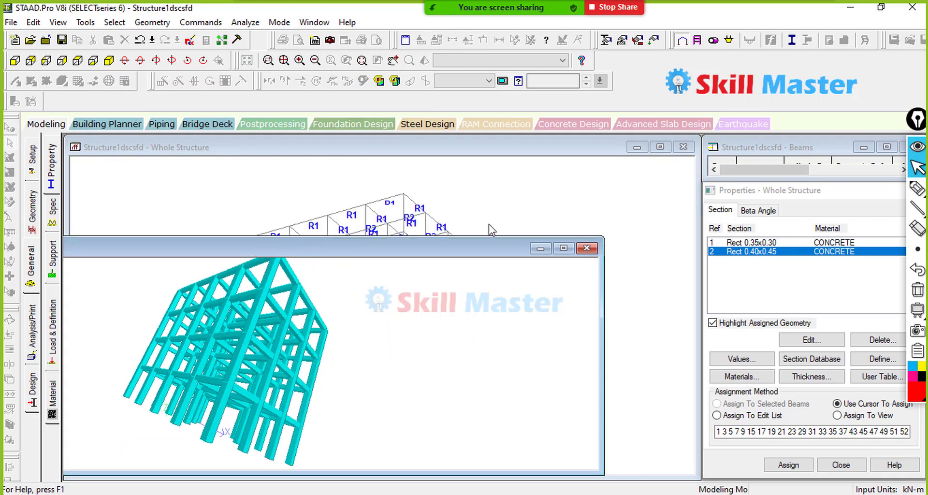
{"action": "left_click", "coordinate": [587, 248]}
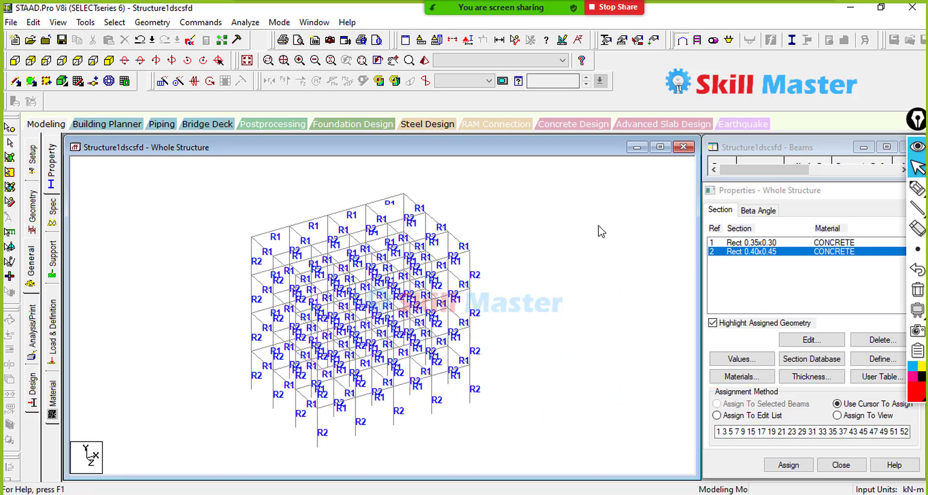
Step: Create a fixed support definition for the structure
{"action": "left_click", "coordinate": [53, 264]}
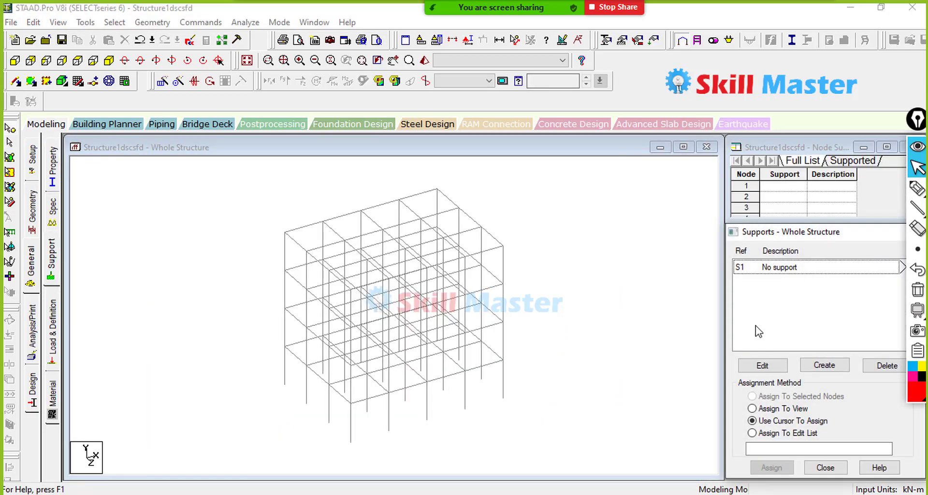
{"action": "left_click", "coordinate": [824, 366]}
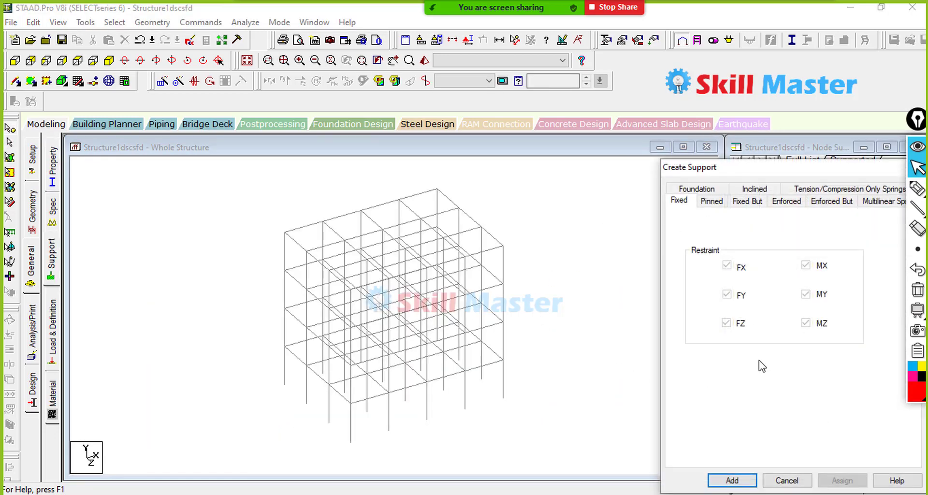
{"action": "left_click", "coordinate": [752, 479]}
Step: Assign the fixed support to all nodes at the base of the columns
{"action": "left_click", "coordinate": [778, 283]}
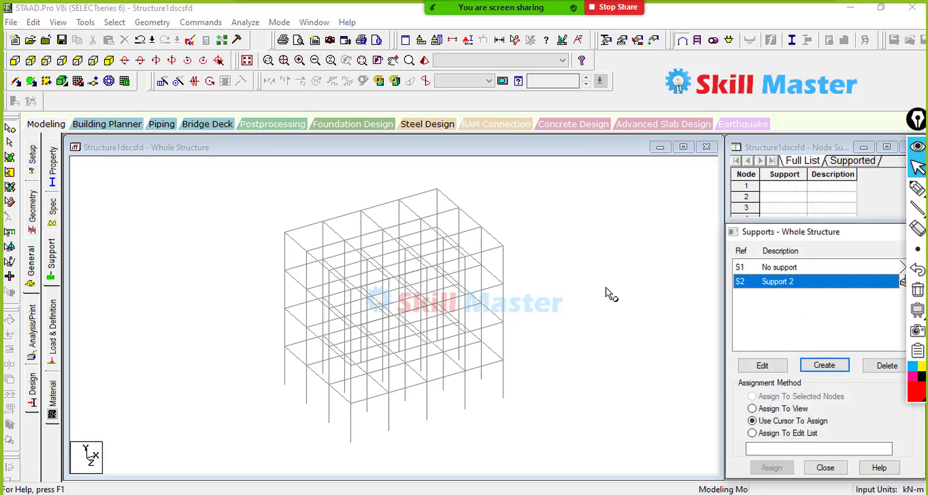
{"action": "left_click", "coordinate": [15, 60]}
{"action": "left_click_drag", "start_coordinate": [544, 428], "coordinate": [198, 447]}
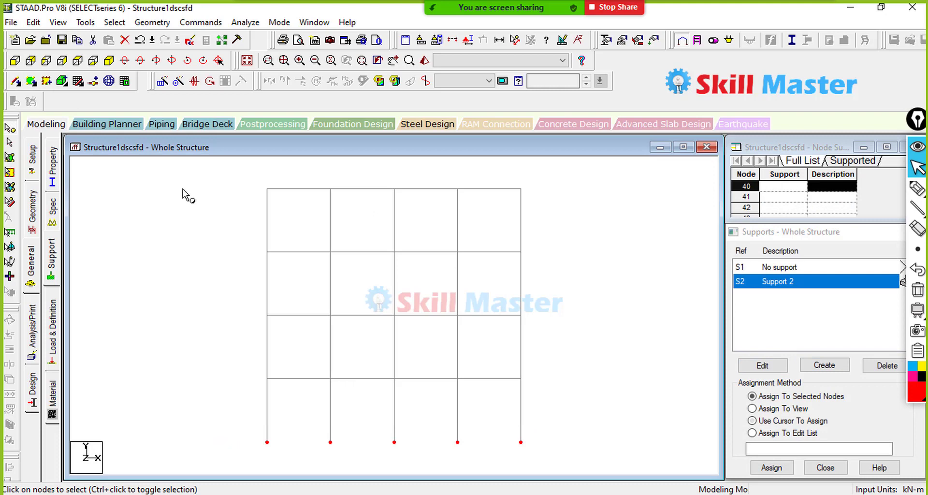
{"action": "left_click", "coordinate": [109, 61]}
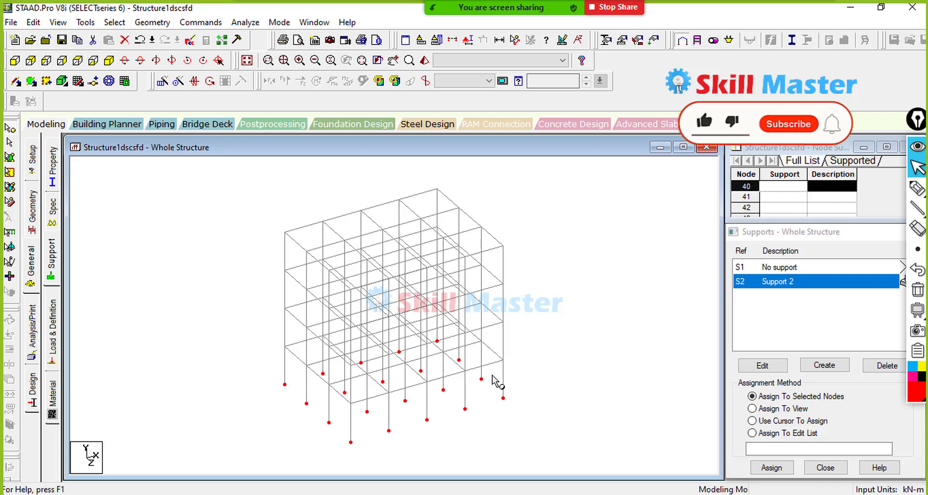
{"action": "left_click", "coordinate": [825, 366]}
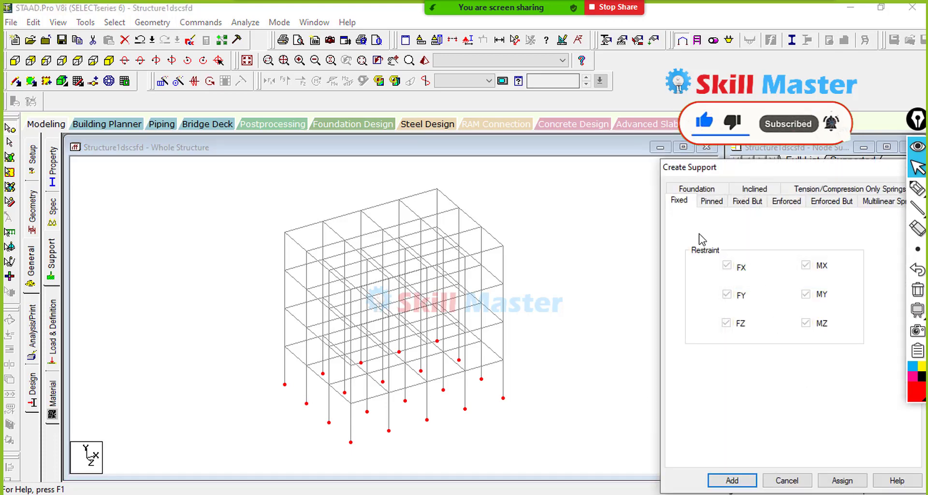
{"action": "left_click", "coordinate": [787, 479]}
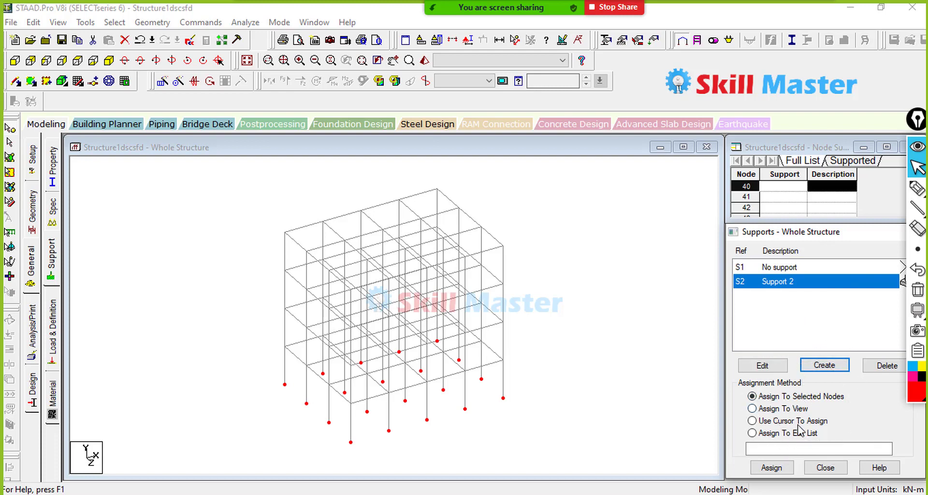
{"action": "left_click", "coordinate": [783, 468]}
{"action": "left_click", "coordinate": [827, 388]}
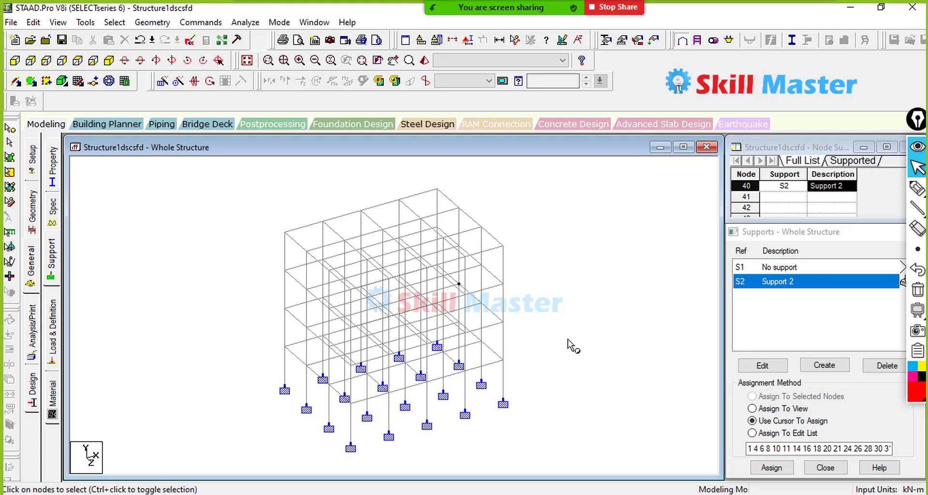
Step: Add a primary load case with loading type Dead and the title "Dead Load"
{"action": "left_click", "coordinate": [59, 340]}
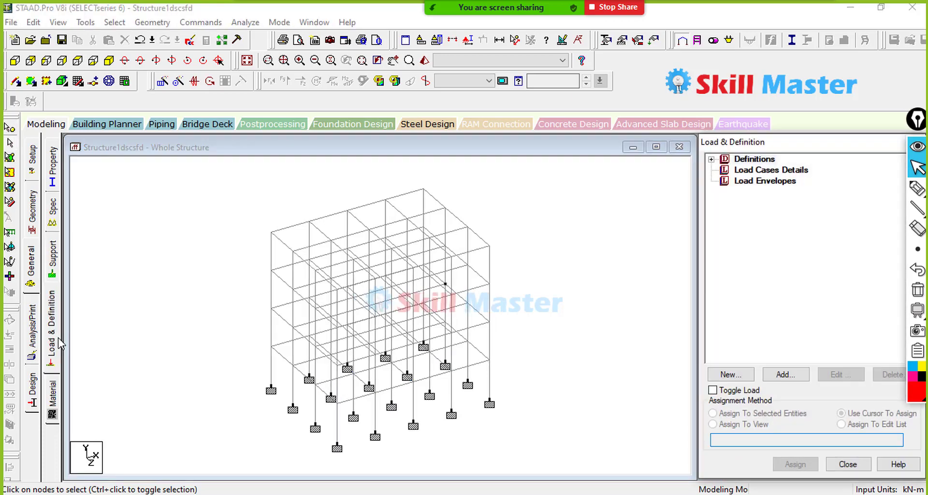
{"action": "left_click", "coordinate": [767, 172]}
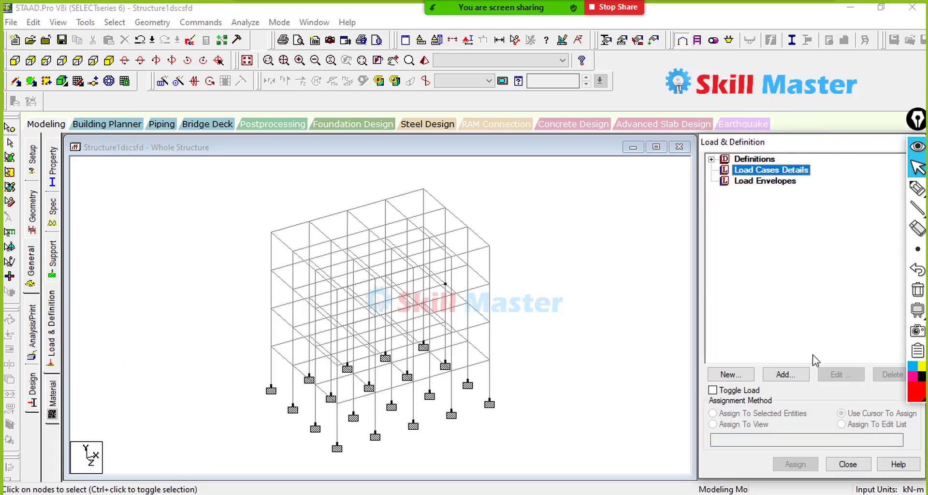
{"action": "left_click", "coordinate": [796, 375]}
{"action": "left_click", "coordinate": [503, 177]}
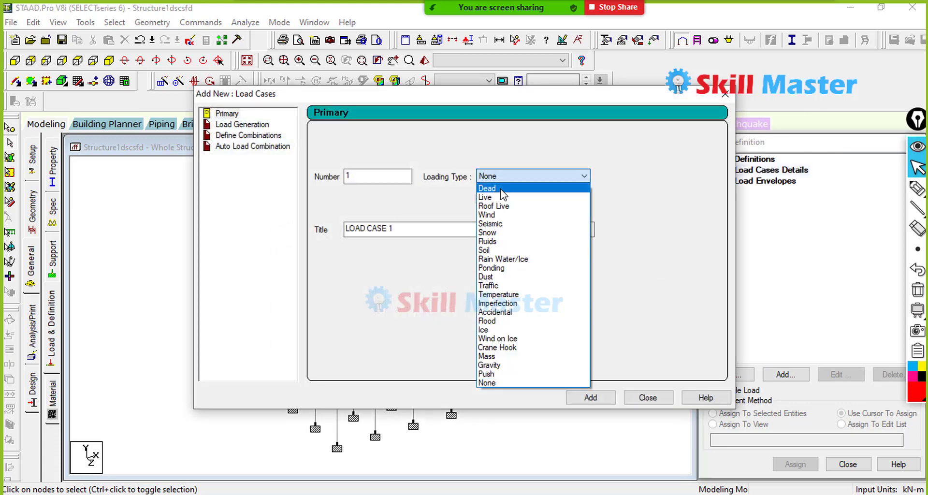
{"action": "left_click", "coordinate": [502, 189]}
{"action": "left_click_drag", "start_coordinate": [462, 230], "coordinate": [276, 250]}
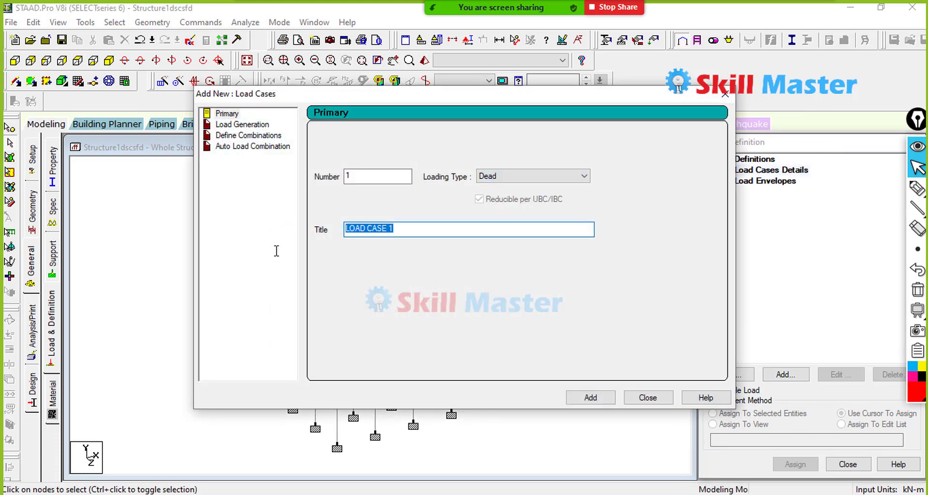
{"action": "type", "text": "Dead Load"}
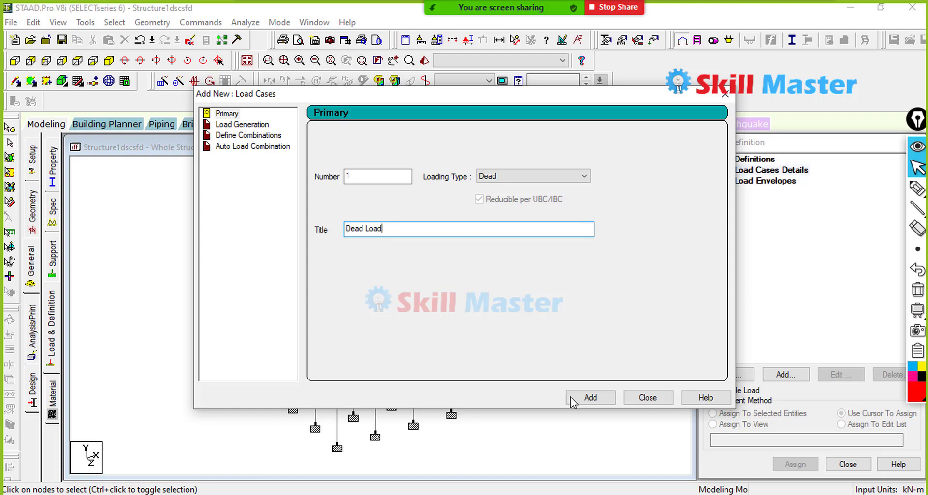
{"action": "left_click", "coordinate": [588, 400]}
Step: Add a second primary load case with loading type Live and the title "Live Load", and finish adding load cases
{"action": "left_click", "coordinate": [534, 179]}
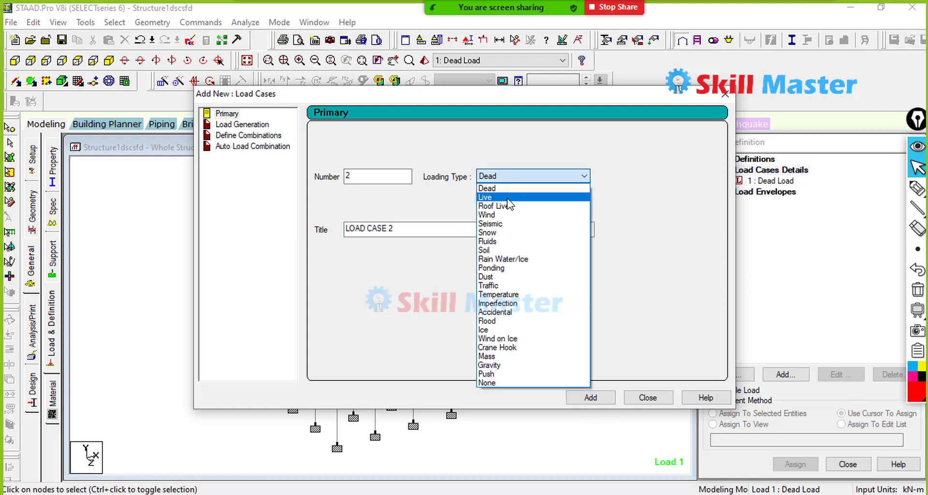
{"action": "left_click", "coordinate": [507, 196]}
{"action": "left_click_drag", "start_coordinate": [425, 232], "coordinate": [236, 260]}
{"action": "type", "text": "Live Load"}
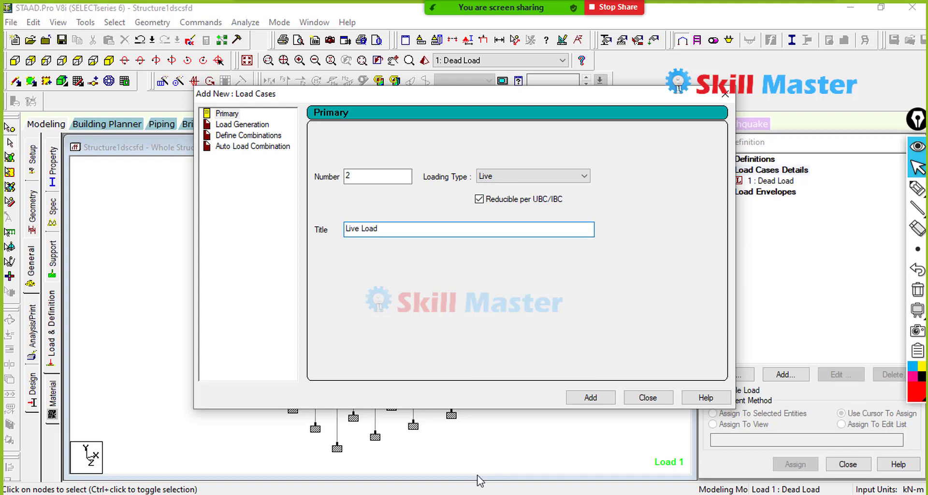
{"action": "left_click", "coordinate": [582, 399]}
{"action": "left_click", "coordinate": [647, 398]}
Step: Add a selfweight load in the Y direction with a factor of -1 to the Dead Load case
{"action": "left_click", "coordinate": [775, 180]}
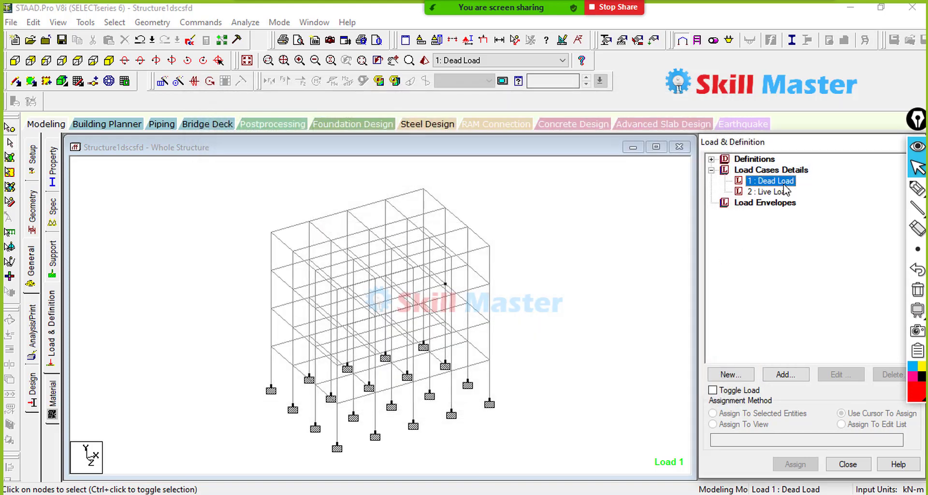
{"action": "left_click", "coordinate": [773, 191]}
{"action": "left_click", "coordinate": [775, 181]}
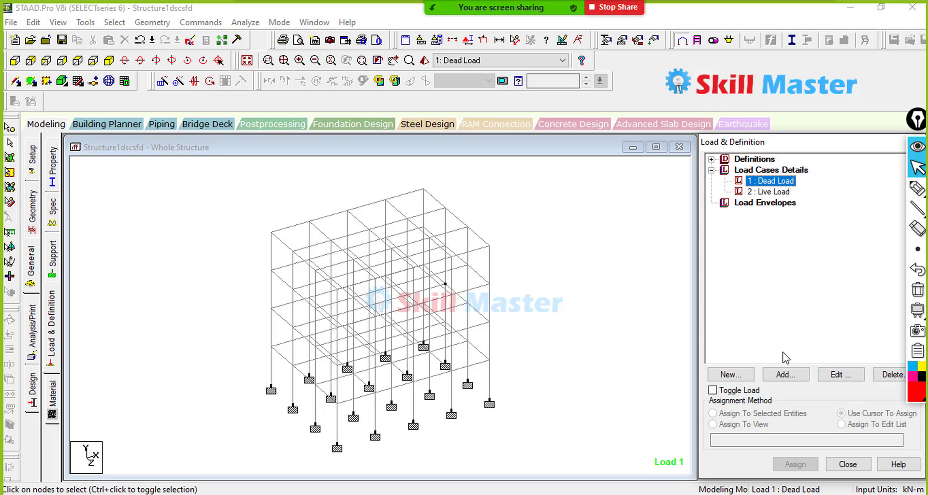
{"action": "left_click", "coordinate": [783, 375]}
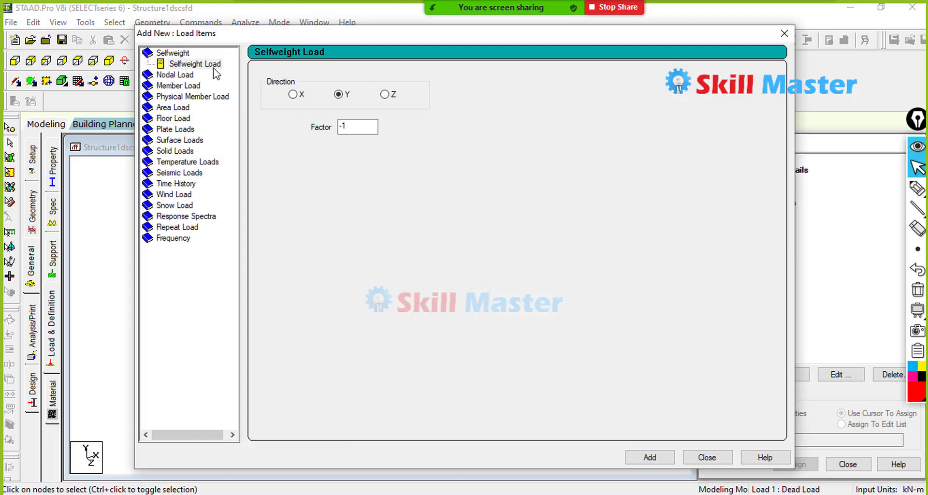
{"action": "key", "text": "ctrl"}
{"action": "key", "text": "ctrl"}
{"action": "key", "text": "ctrl"}
{"action": "key", "text": "ctrl"}
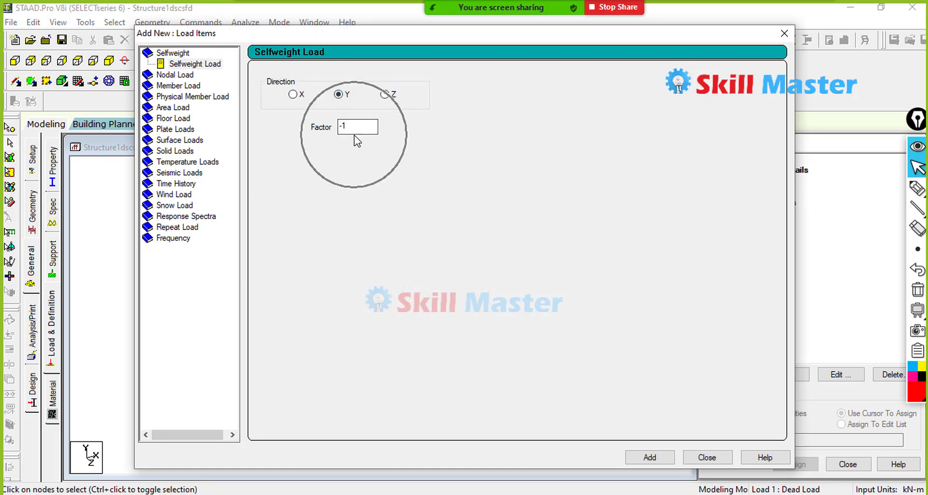
{"action": "left_click", "coordinate": [668, 458]}
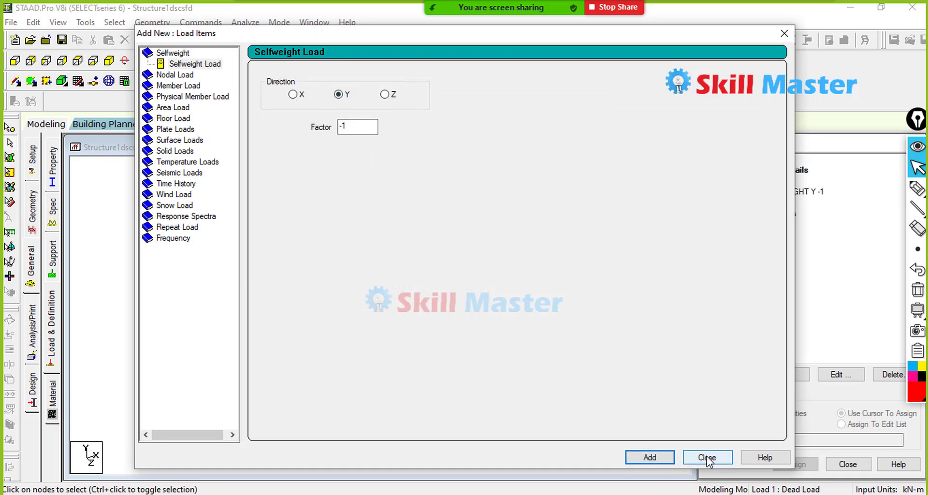
{"action": "left_click", "coordinate": [709, 458]}
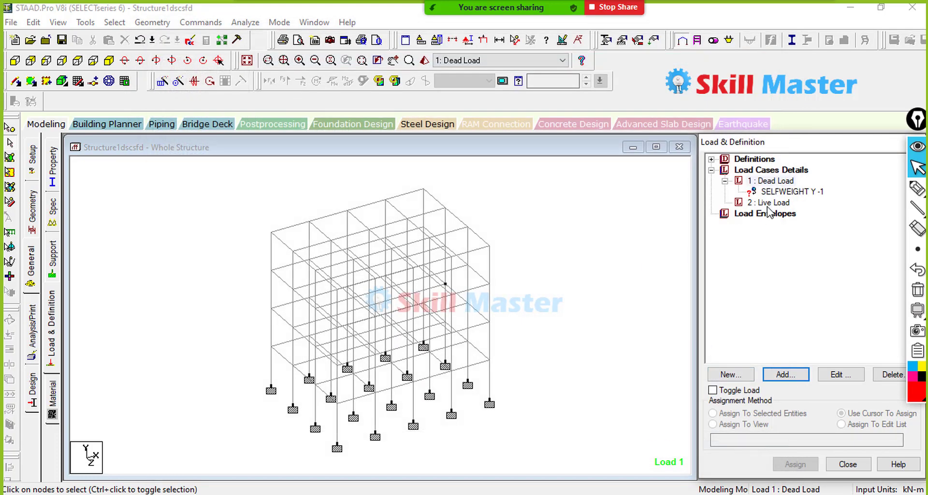
Step: Add a uniform member force of -2 kN/m in the GY direction to the Live Load case
{"action": "left_click", "coordinate": [768, 204]}
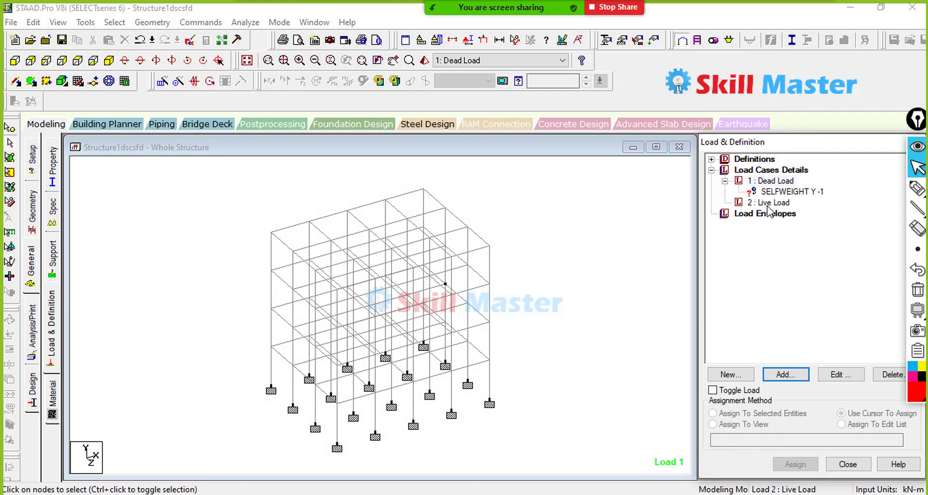
{"action": "left_click", "coordinate": [786, 377]}
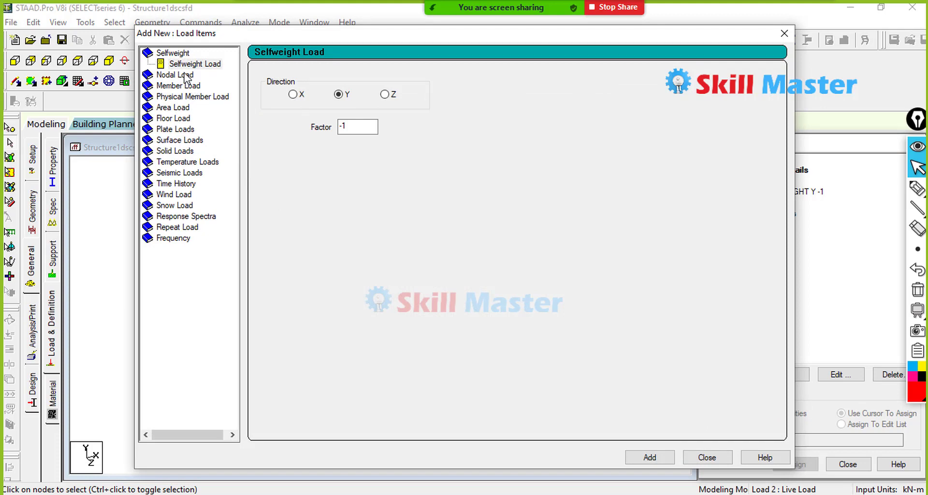
{"action": "left_click", "coordinate": [189, 89]}
{"action": "left_click", "coordinate": [191, 86]}
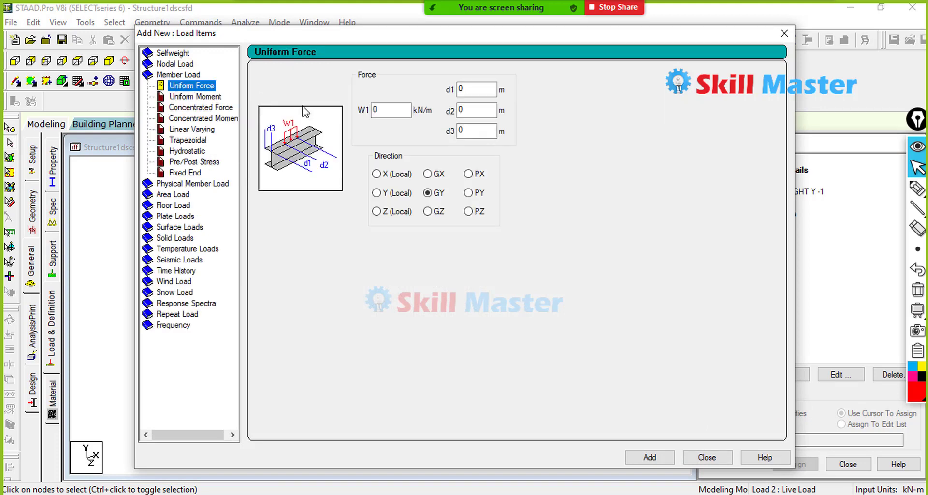
{"action": "left_click", "coordinate": [396, 107]}
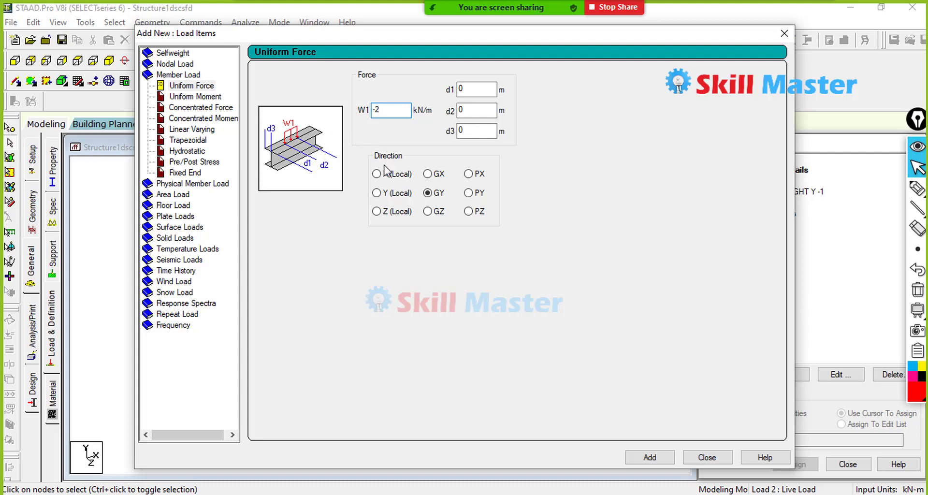
{"action": "left_click", "coordinate": [647, 462]}
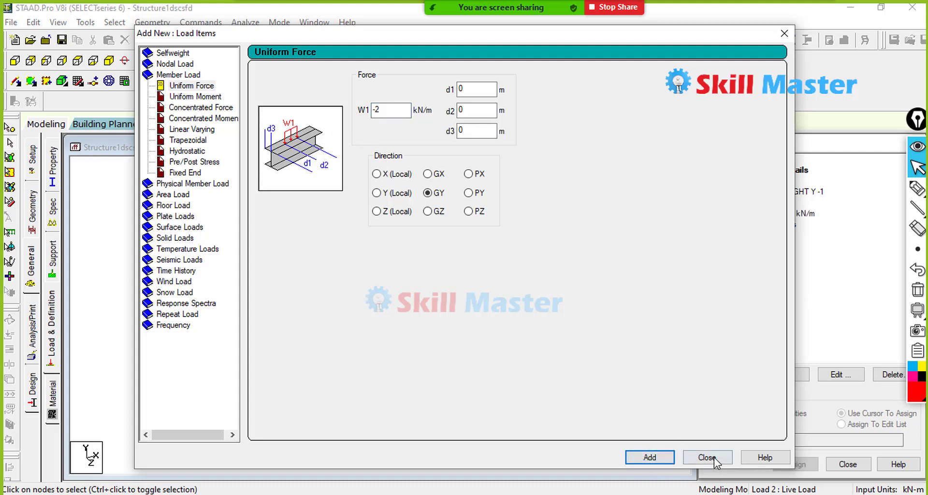
{"action": "left_click", "coordinate": [714, 457]}
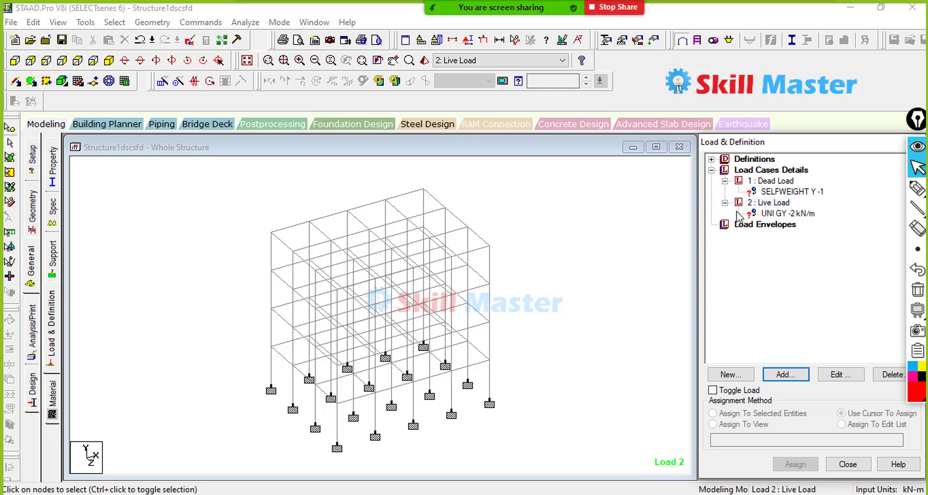
Step: Assign the selfweight load to every member in the view and confirm the assignment
{"action": "left_click", "coordinate": [806, 194]}
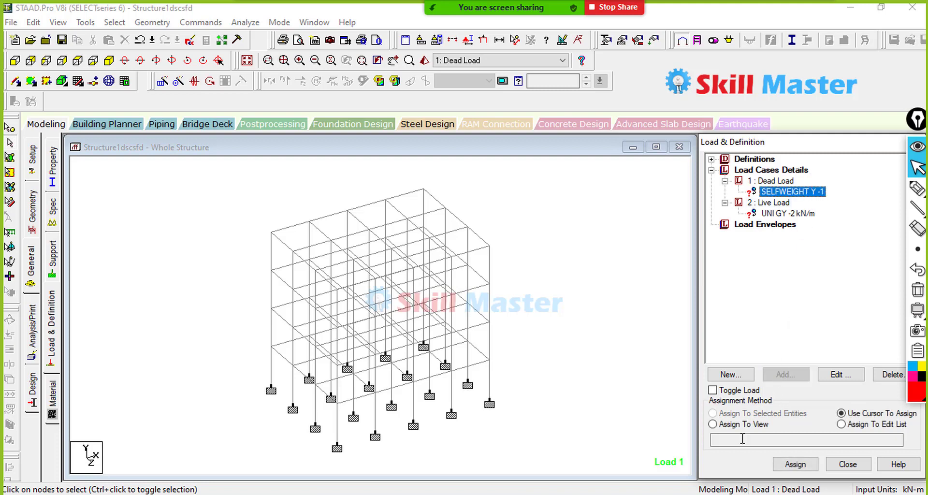
{"action": "left_click", "coordinate": [864, 341]}
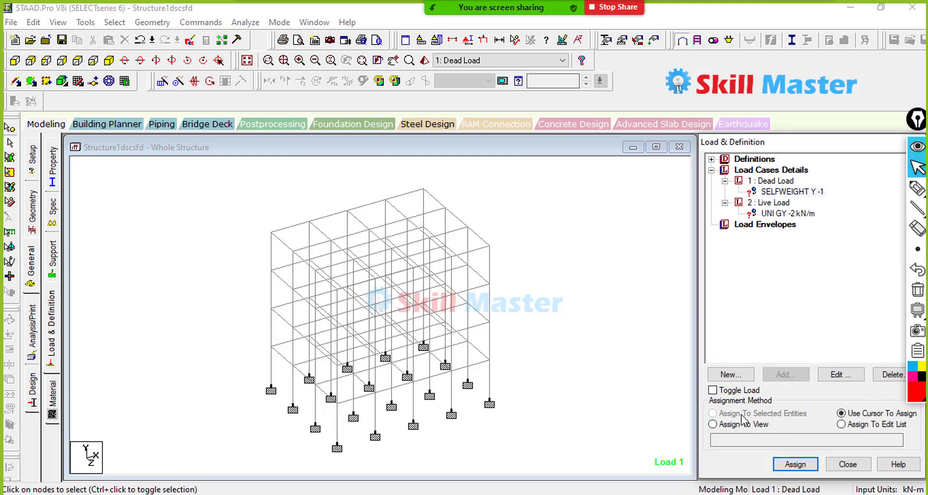
{"action": "left_click", "coordinate": [712, 424]}
{"action": "left_click", "coordinate": [794, 464]}
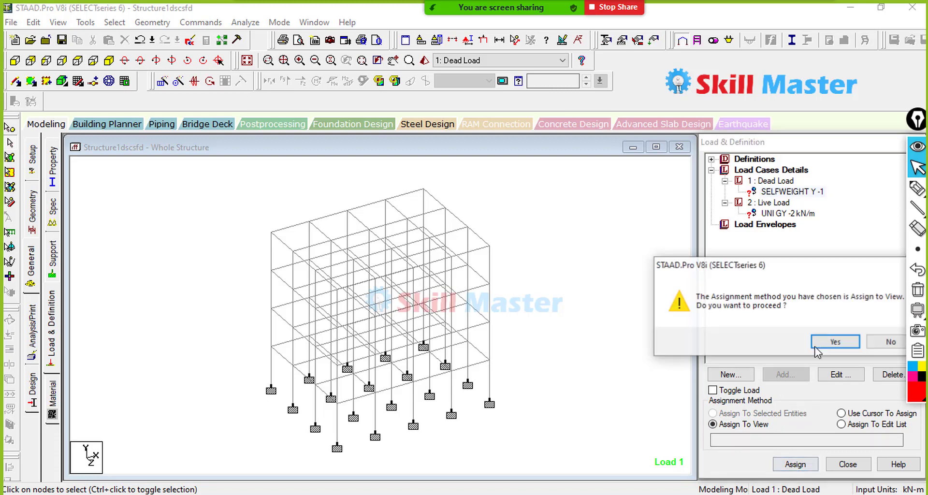
{"action": "left_click", "coordinate": [827, 343]}
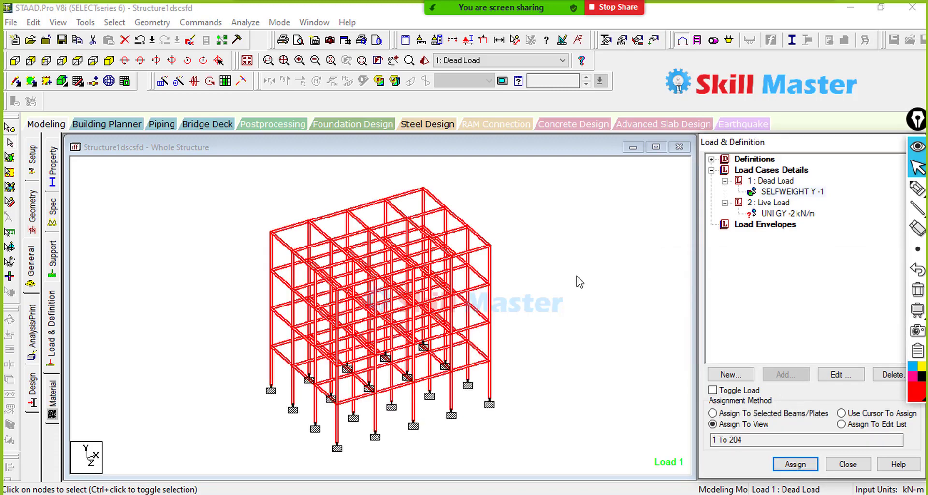
Step: Assign the Live Load uniform force to all beams parallel to X and Z, and clear the beam selection
{"action": "left_click", "coordinate": [782, 215]}
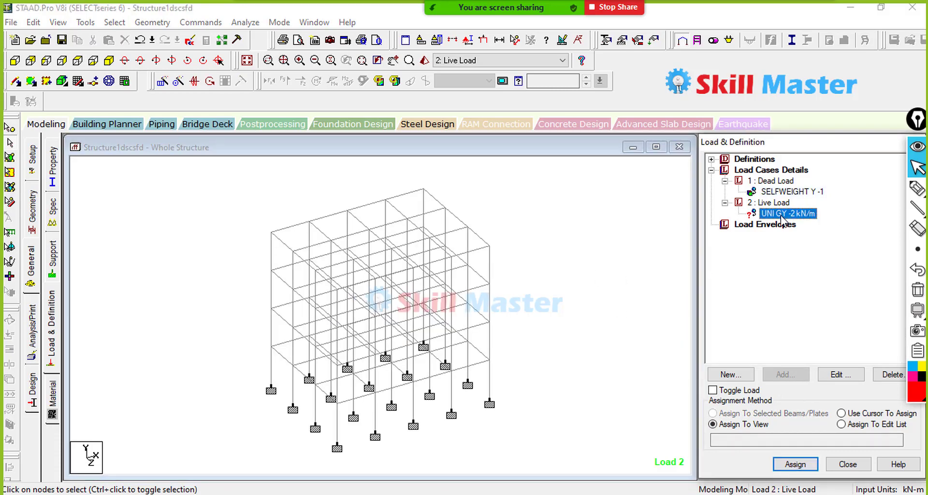
{"action": "key", "text": "ctrl"}
{"action": "left_click", "coordinate": [114, 23]}
{"action": "mouse_move", "coordinate": [213, 266]}
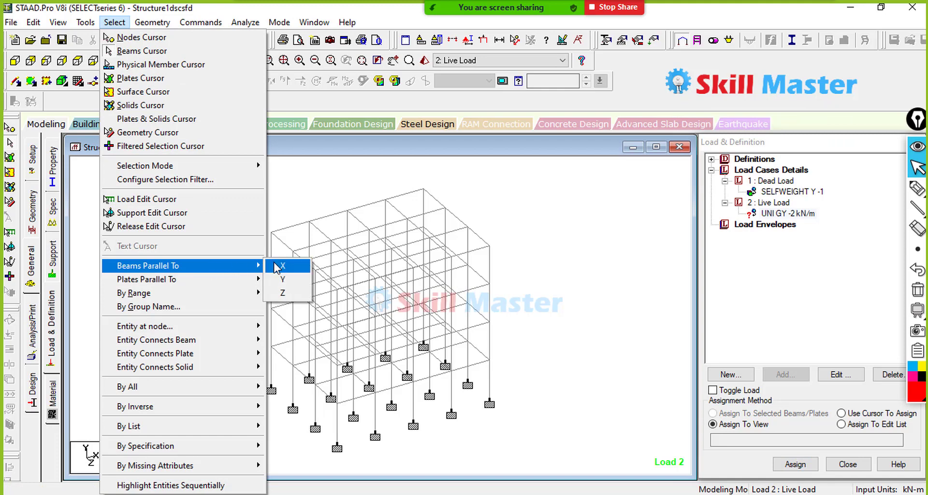
{"action": "left_click", "coordinate": [280, 266]}
{"action": "left_click", "coordinate": [115, 22]}
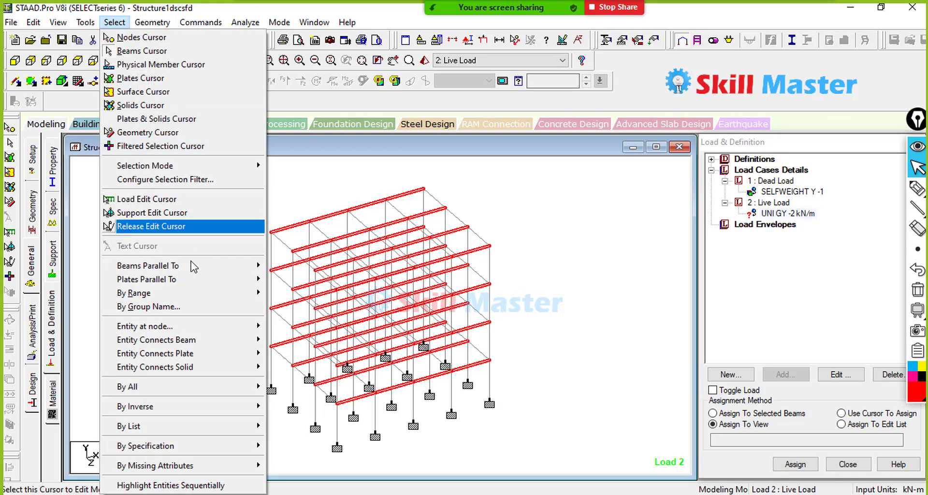
{"action": "mouse_move", "coordinate": [193, 267]}
{"action": "left_click", "coordinate": [285, 293]}
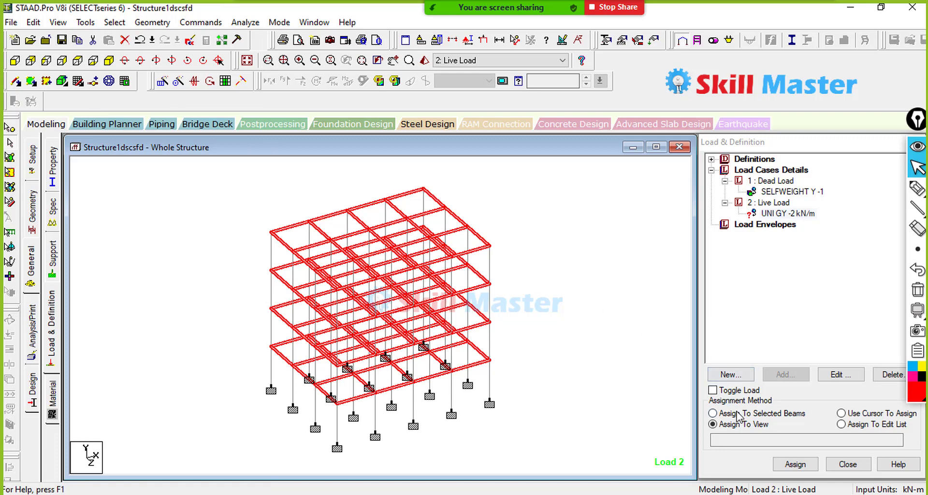
{"action": "left_click", "coordinate": [713, 413]}
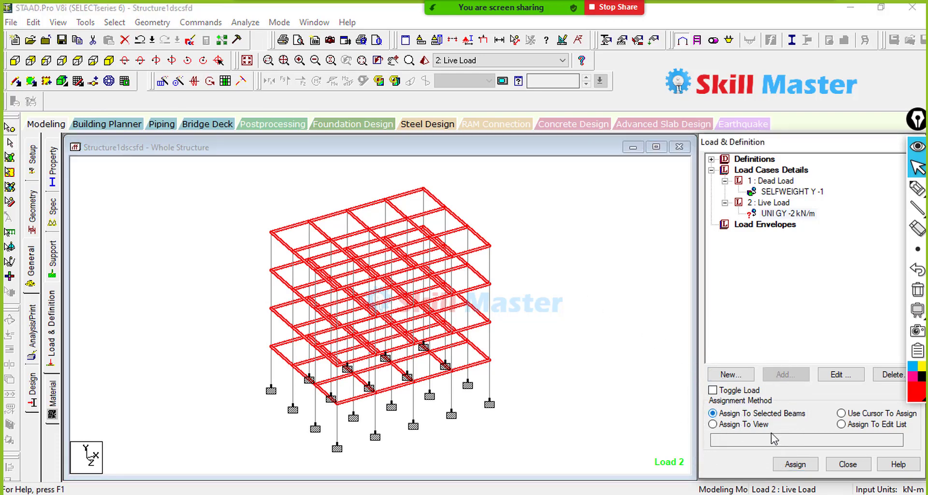
{"action": "left_click", "coordinate": [795, 464]}
{"action": "left_click", "coordinate": [824, 343]}
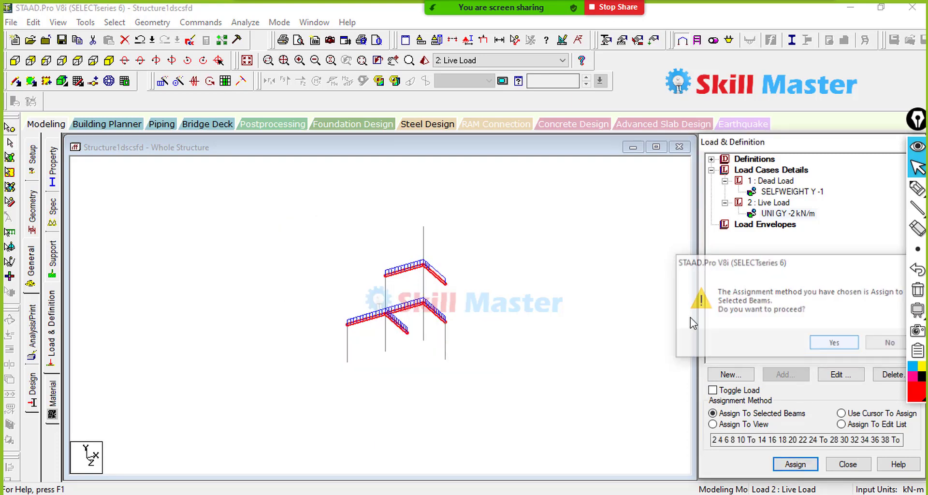
{"action": "left_click", "coordinate": [613, 246]}
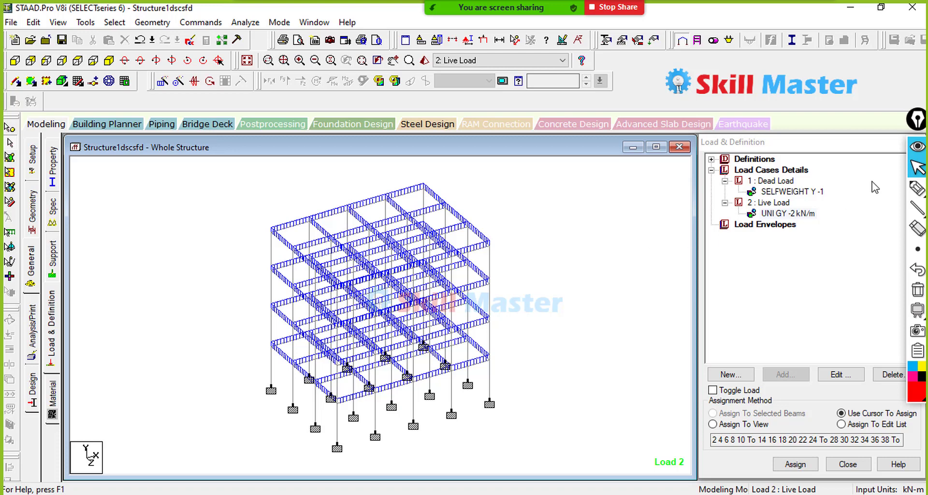
{"action": "left_click", "coordinate": [916, 187]}
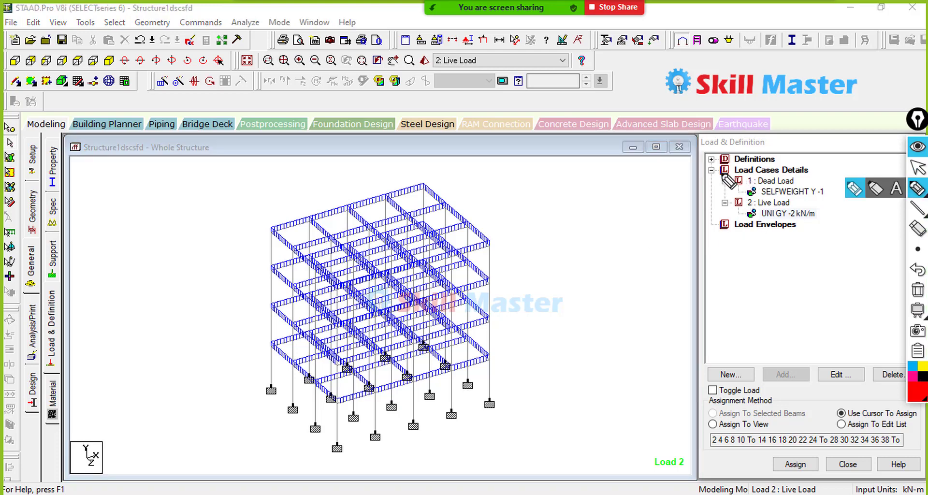
{"action": "mouse_move", "coordinate": [724, 172]}
{"action": "left_mouse_down"}
{"action": "mouse_move", "coordinate": [709, 187]}
{"action": "mouse_move", "coordinate": [725, 196]}
{"action": "left_mouse_up"}
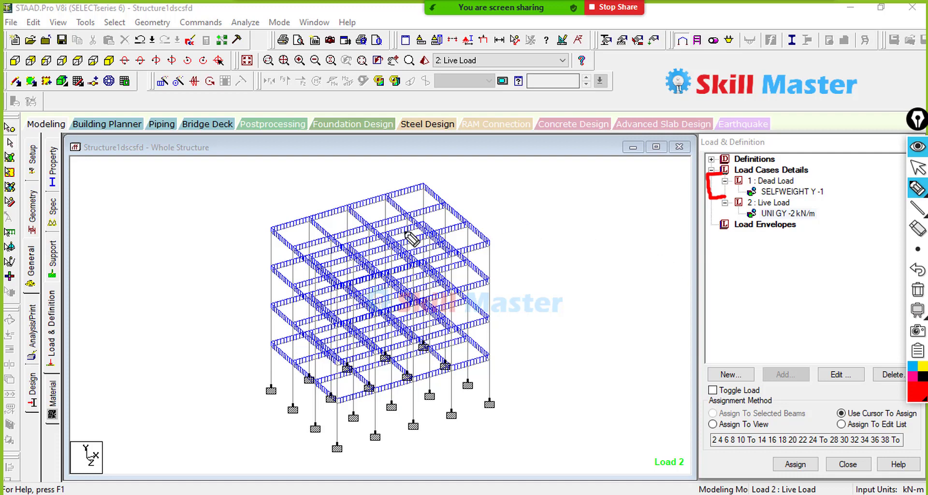
{"action": "left_click_drag", "start_coordinate": [270, 231], "coordinate": [423, 192]}
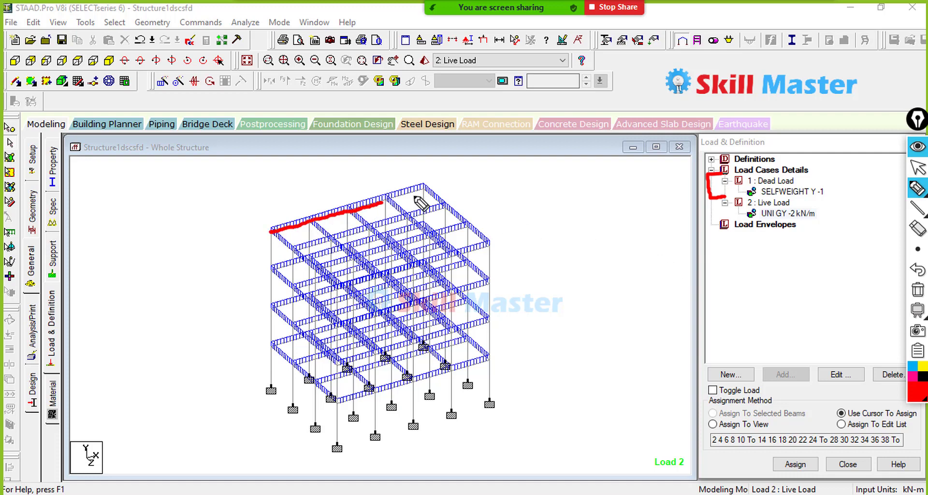
{"action": "left_click_drag", "start_coordinate": [296, 253], "coordinate": [423, 207]}
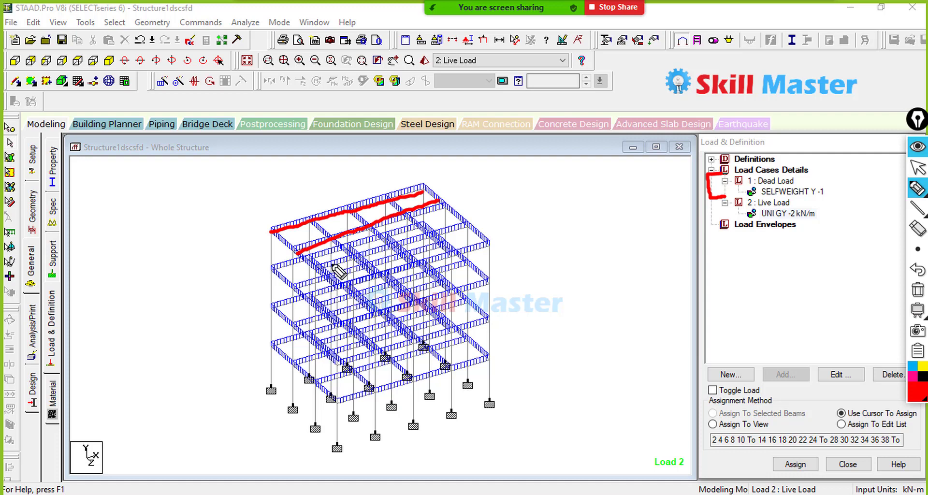
{"action": "left_click_drag", "start_coordinate": [316, 267], "coordinate": [475, 224]}
{"action": "left_click_drag", "start_coordinate": [341, 286], "coordinate": [494, 237]}
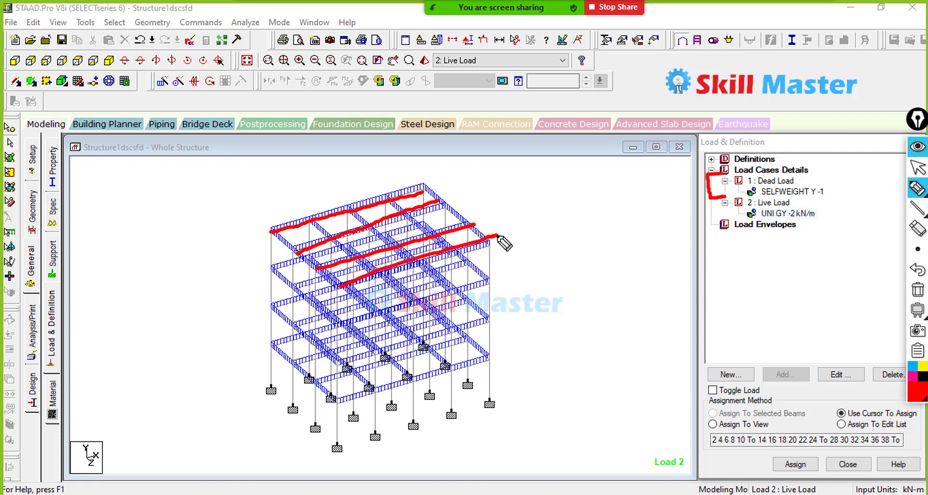
{"action": "left_click_drag", "start_coordinate": [421, 185], "coordinate": [497, 236]}
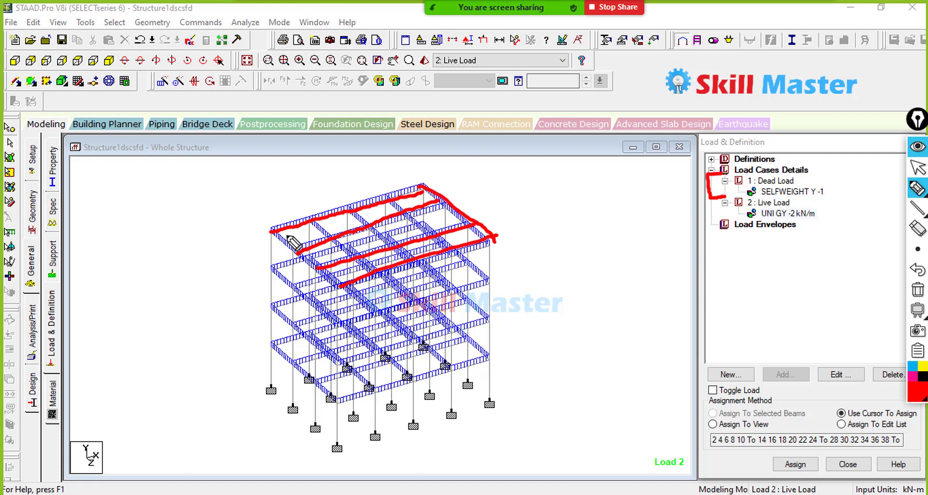
{"action": "left_click_drag", "start_coordinate": [280, 233], "coordinate": [344, 289]}
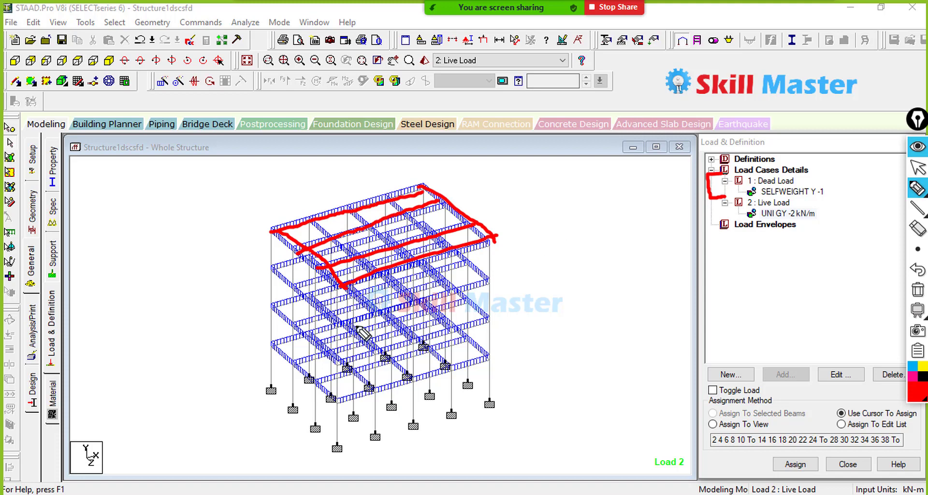
{"action": "left_click_drag", "start_coordinate": [274, 225], "coordinate": [259, 368]}
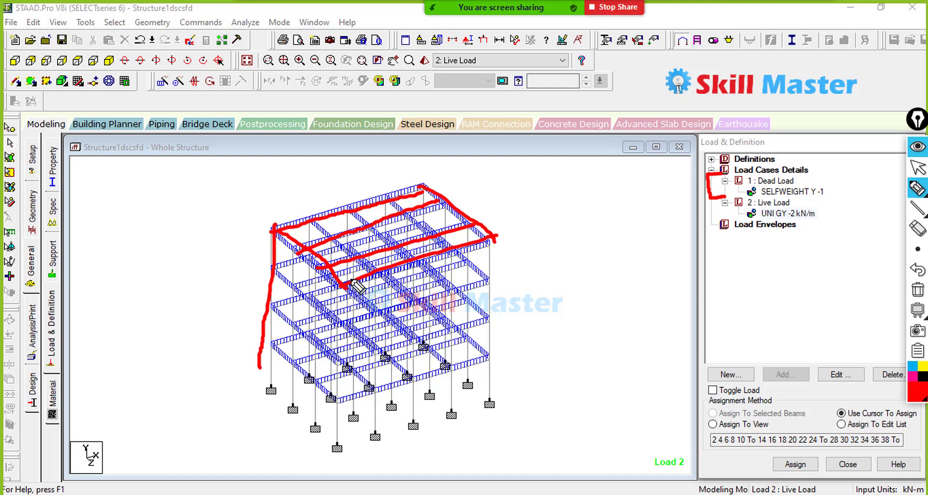
{"action": "left_click_drag", "start_coordinate": [293, 245], "coordinate": [291, 375]}
{"action": "mouse_move", "coordinate": [822, 169]}
{"action": "left_mouse_down"}
{"action": "mouse_move", "coordinate": [715, 186]}
{"action": "mouse_move", "coordinate": [787, 203]}
{"action": "mouse_move", "coordinate": [854, 189]}
{"action": "mouse_move", "coordinate": [785, 186]}
{"action": "mouse_move", "coordinate": [491, 252]}
{"action": "mouse_move", "coordinate": [518, 265]}
{"action": "left_mouse_up"}
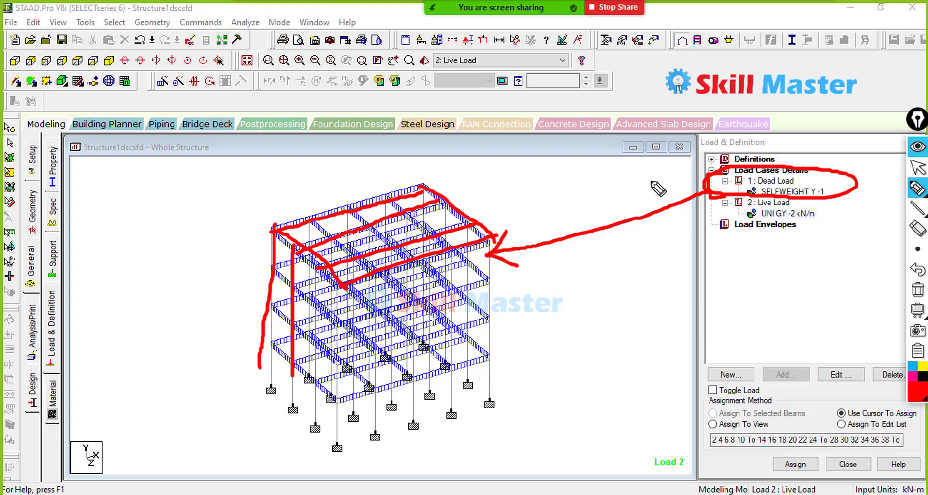
{"action": "mouse_move", "coordinate": [658, 184]}
{"action": "left_mouse_down"}
{"action": "mouse_move", "coordinate": [679, 189]}
{"action": "mouse_move", "coordinate": [703, 160]}
{"action": "left_mouse_up"}
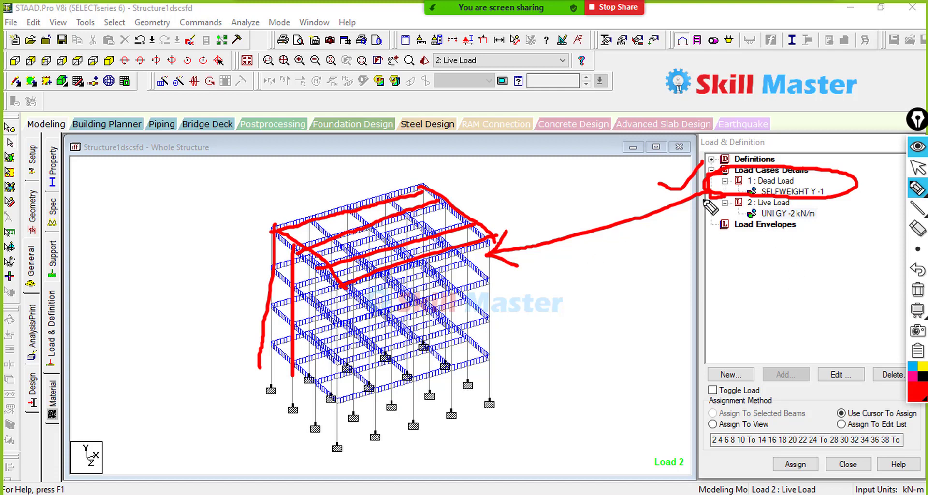
{"action": "mouse_move", "coordinate": [690, 190]}
{"action": "left_mouse_down"}
{"action": "mouse_move", "coordinate": [625, 181]}
{"action": "mouse_move", "coordinate": [522, 215]}
{"action": "mouse_move", "coordinate": [537, 230]}
{"action": "left_mouse_up"}
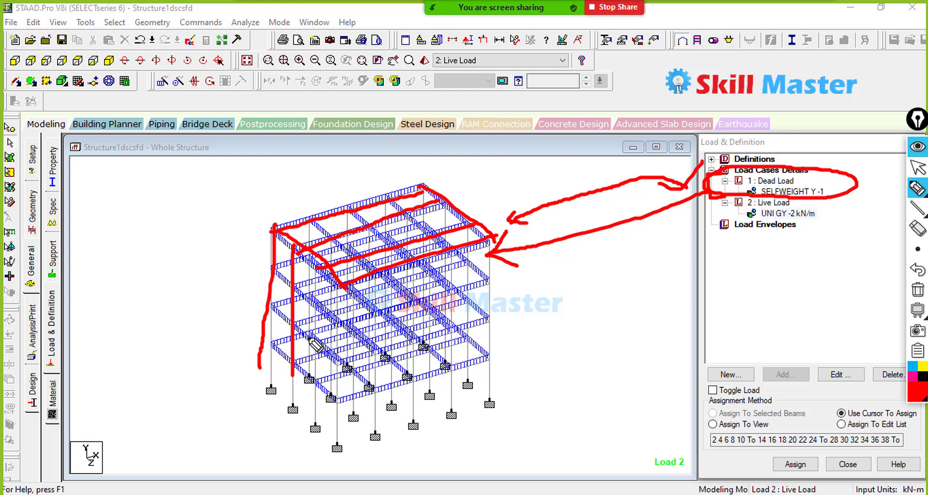
{"action": "left_click", "coordinate": [917, 289]}
{"action": "mouse_move", "coordinate": [920, 190]}
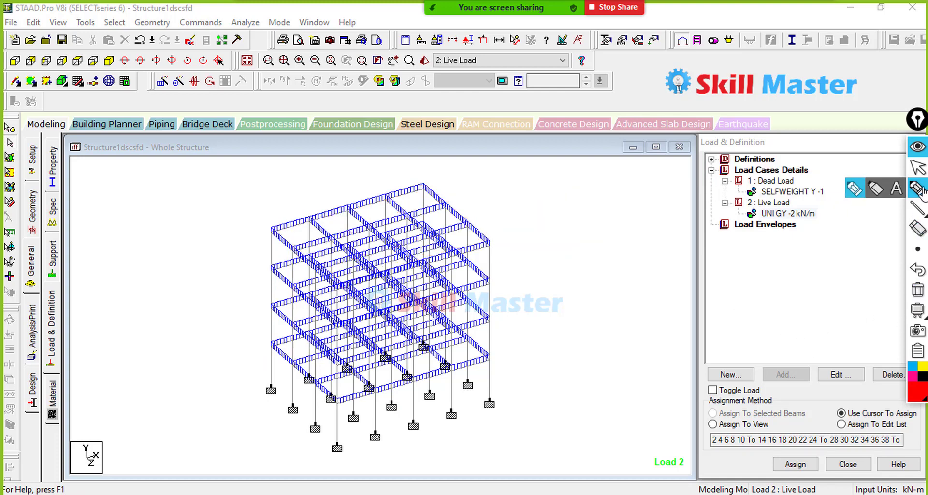
{"action": "mouse_move", "coordinate": [606, 199]}
{"action": "left_mouse_down"}
{"action": "mouse_move", "coordinate": [718, 192]}
{"action": "mouse_move", "coordinate": [704, 198]}
{"action": "left_mouse_up"}
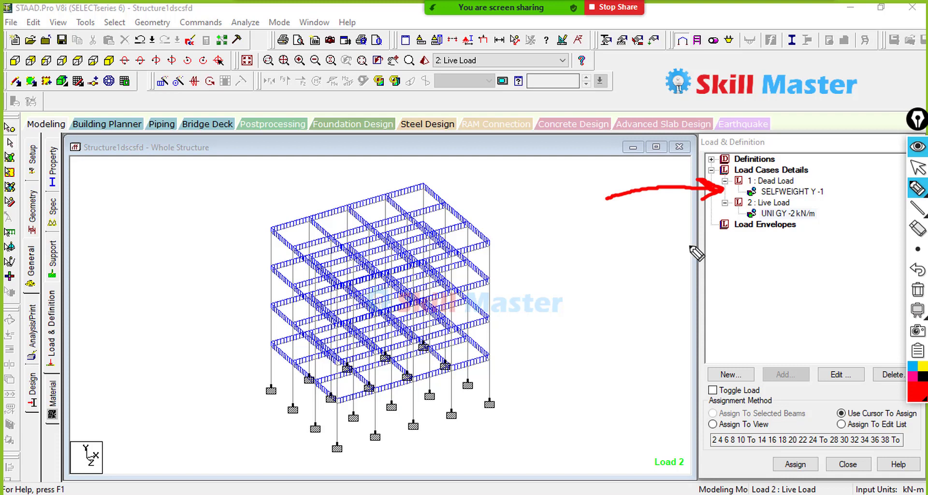
{"action": "left_click", "coordinate": [916, 286]}
{"action": "left_click", "coordinate": [917, 168]}
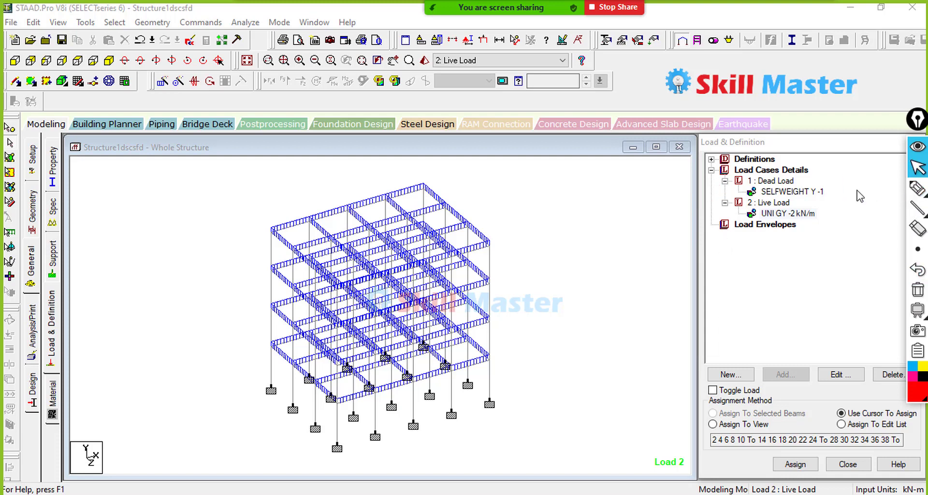
Step: Begin a new floor load in the Dead Load case with a pressure of -10 kN/m2, and answer the auto-save prompt
{"action": "left_click", "coordinate": [776, 181]}
{"action": "key", "text": "ctrl"}
{"action": "key", "text": "ctrl"}
{"action": "key", "text": "ctrl"}
{"action": "key", "text": "ctrl"}
{"action": "key", "text": "ctrl"}
{"action": "key", "text": "ctrl"}
{"action": "key", "text": "ctrl"}
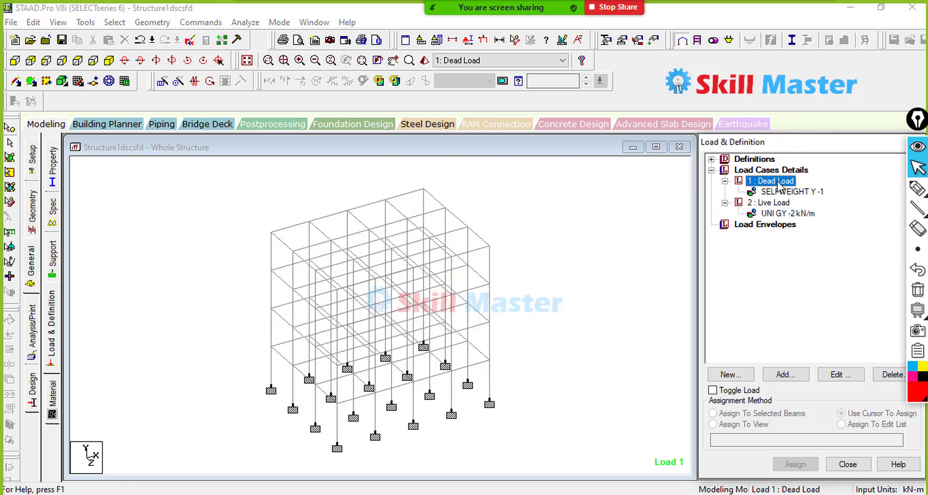
{"action": "key", "text": "ctrl"}
{"action": "key", "text": "ctrl"}
{"action": "key", "text": "ctrl"}
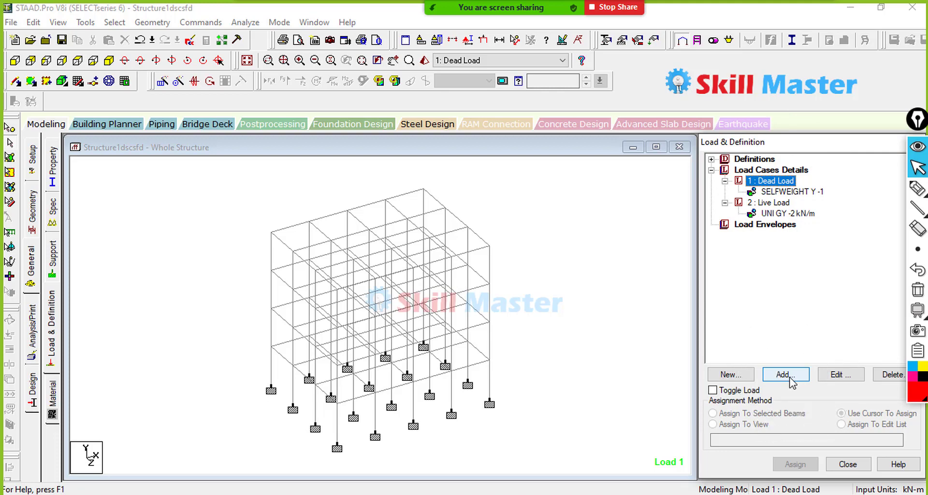
{"action": "left_click", "coordinate": [790, 380]}
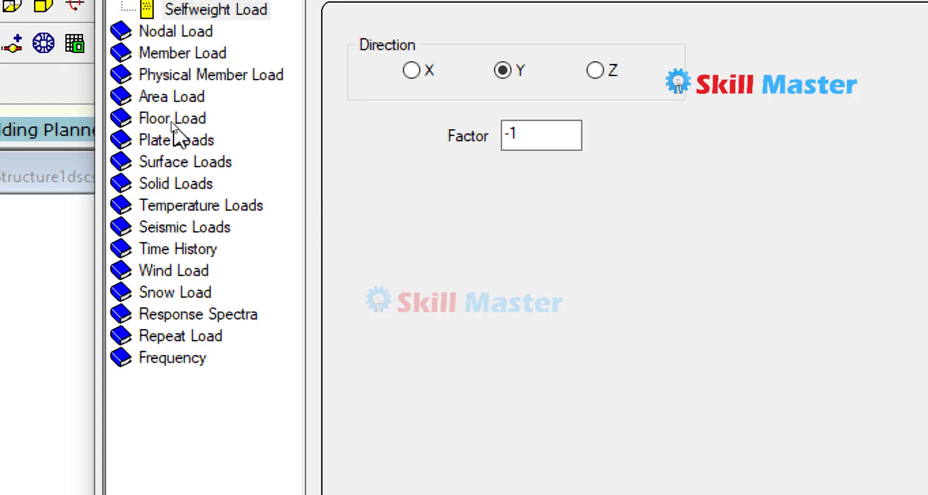
{"action": "left_click", "coordinate": [167, 121]}
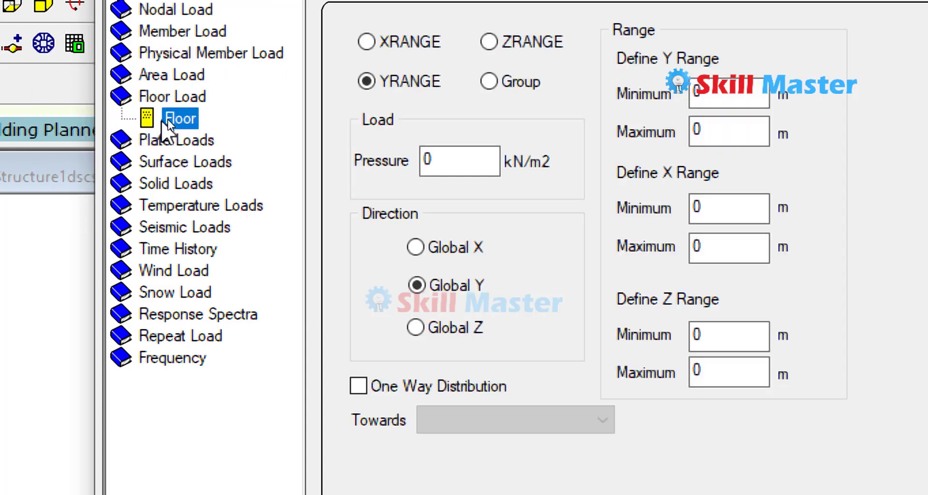
{"action": "left_click", "coordinate": [179, 121]}
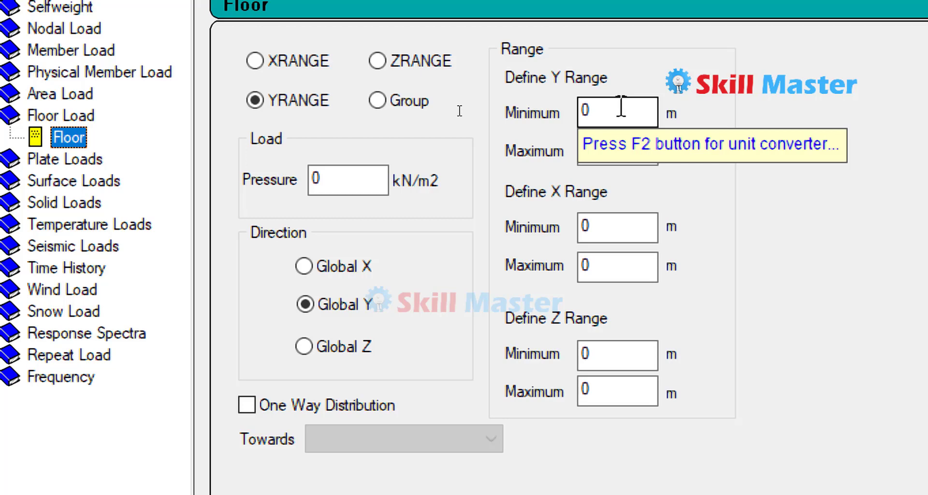
{"action": "left_click", "coordinate": [348, 181]}
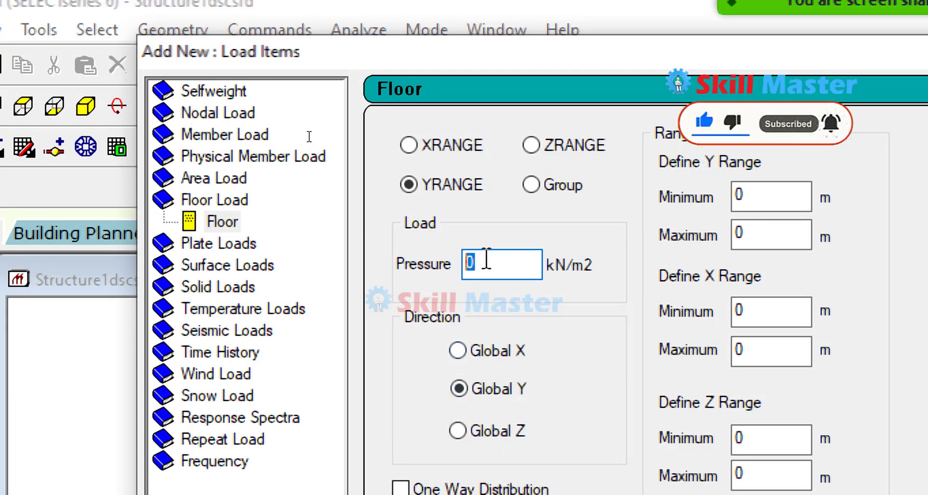
{"action": "type", "text": "-10"}
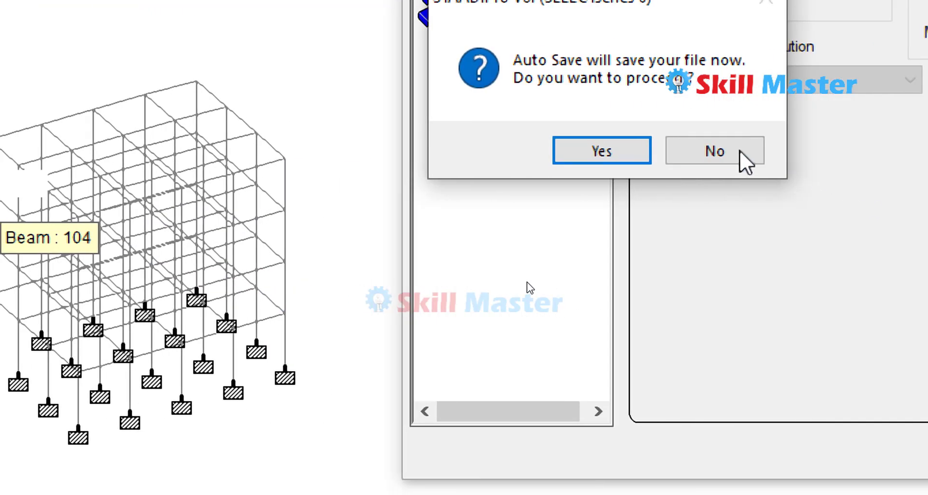
{"action": "left_click", "coordinate": [691, 153]}
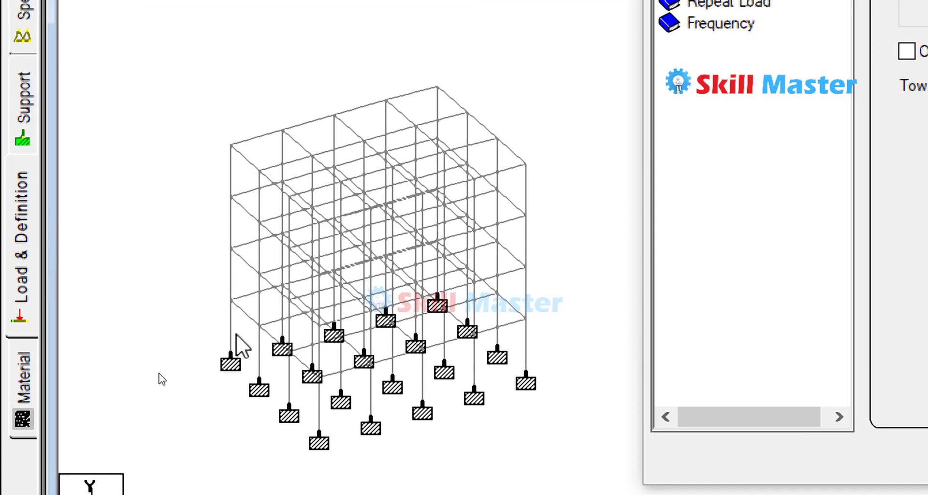
{"action": "key", "text": "ctrl"}
{"action": "key", "text": "ctrl"}
{"action": "key", "text": "ctrl"}
{"action": "key", "text": "ctrl"}
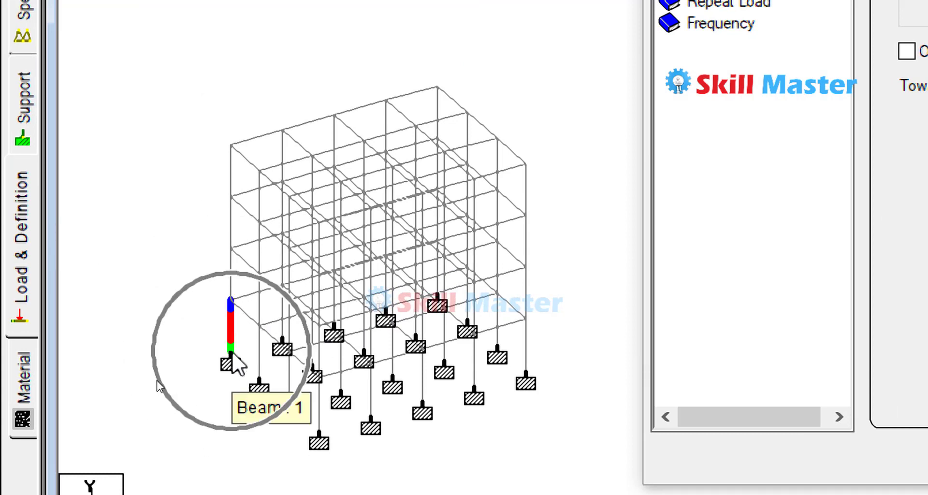
{"action": "key", "text": "ctrl"}
{"action": "key", "text": "ctrl"}
{"action": "key", "text": "ctrl"}
{"action": "key", "text": "ctrl"}
{"action": "key", "text": "ctrl"}
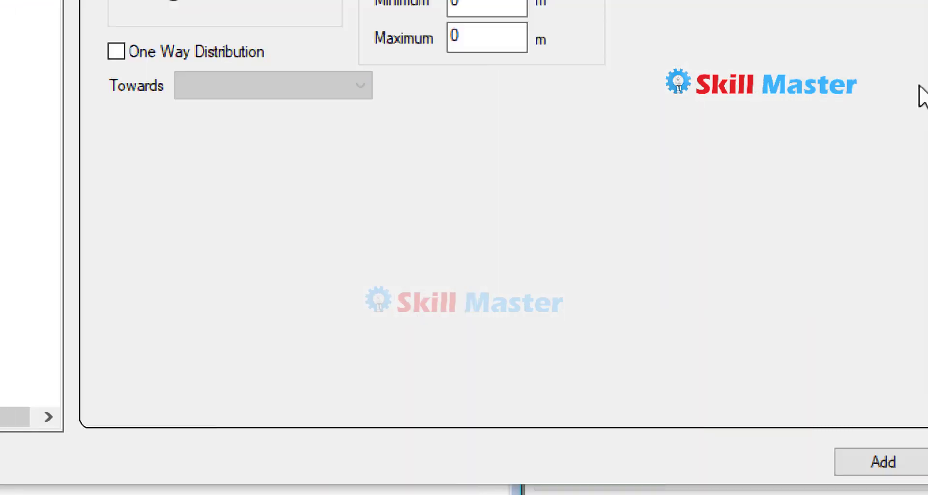
Step: Annotate the frame with freehand pen marks: (0,0,0) at the base corner node and levels 3, 6, 9 and 12 up the column
{"action": "left_click", "coordinate": [905, 69]}
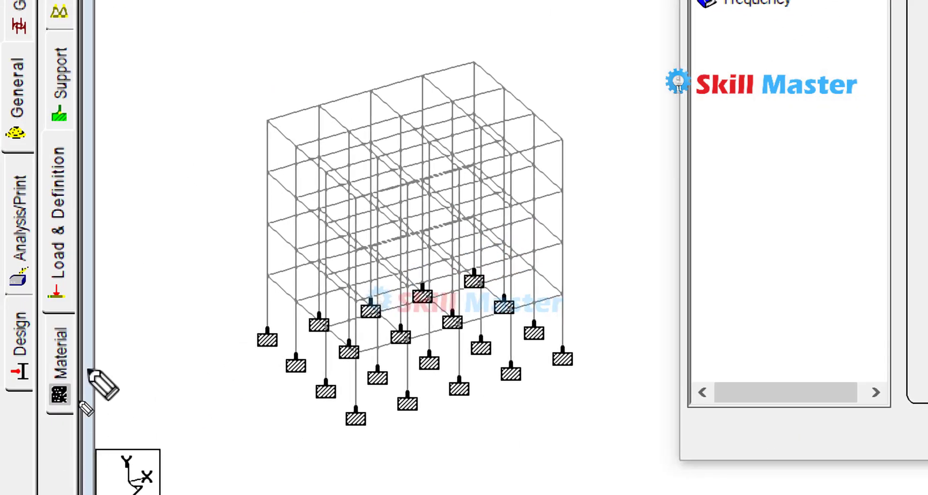
{"action": "mouse_move", "coordinate": [41, 398]}
{"action": "left_mouse_down"}
{"action": "mouse_move", "coordinate": [25, 403]}
{"action": "mouse_move", "coordinate": [36, 397]}
{"action": "left_mouse_up"}
{"action": "mouse_move", "coordinate": [158, 378]}
{"action": "left_mouse_down"}
{"action": "mouse_move", "coordinate": [170, 379]}
{"action": "mouse_move", "coordinate": [174, 358]}
{"action": "mouse_move", "coordinate": [244, 331]}
{"action": "mouse_move", "coordinate": [241, 318]}
{"action": "mouse_move", "coordinate": [255, 362]}
{"action": "left_mouse_up"}
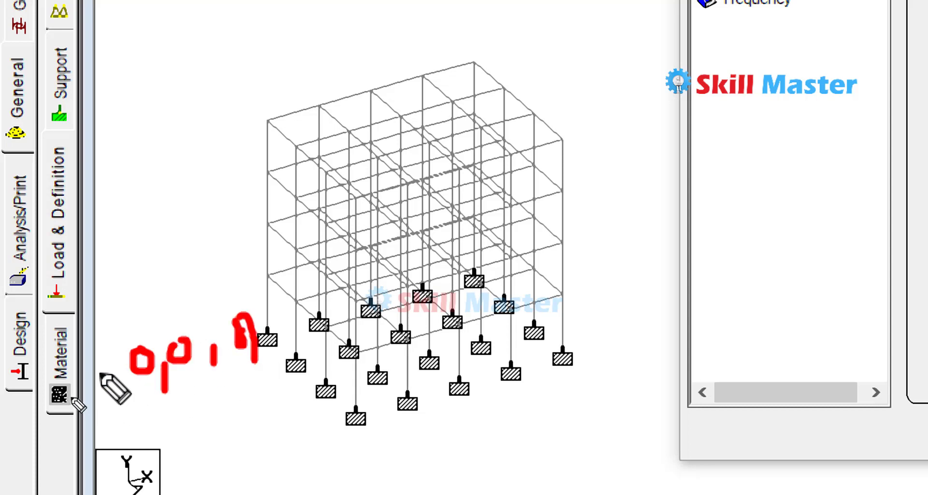
{"action": "left_click_drag", "start_coordinate": [108, 340], "coordinate": [135, 417]}
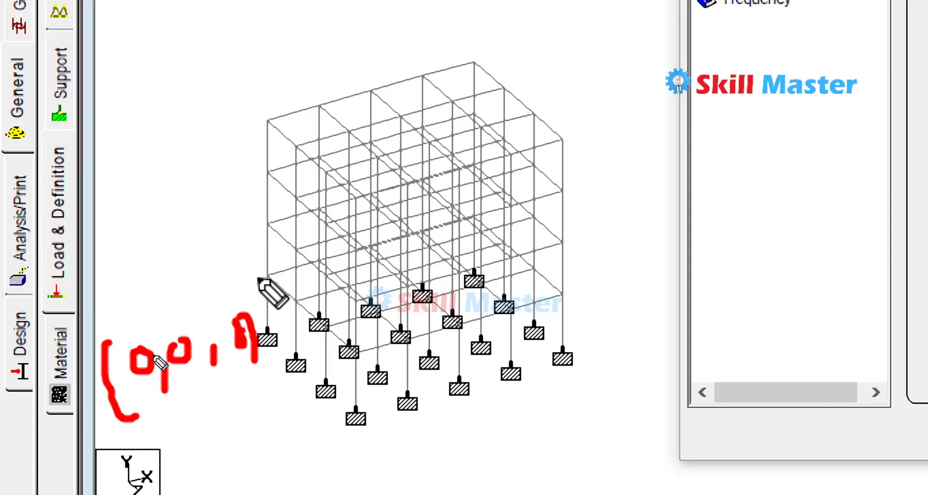
{"action": "mouse_move", "coordinate": [235, 269]}
{"action": "left_mouse_down"}
{"action": "mouse_move", "coordinate": [253, 290]}
{"action": "mouse_move", "coordinate": [234, 302]}
{"action": "left_mouse_up"}
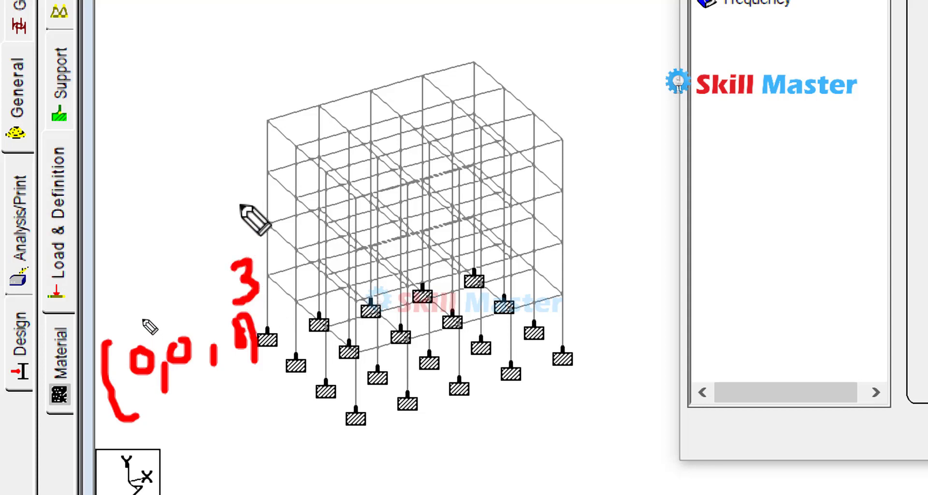
{"action": "left_click_drag", "start_coordinate": [242, 203], "coordinate": [241, 240]}
{"action": "left_click_drag", "start_coordinate": [239, 157], "coordinate": [257, 175]}
{"action": "left_click_drag", "start_coordinate": [254, 162], "coordinate": [260, 213]}
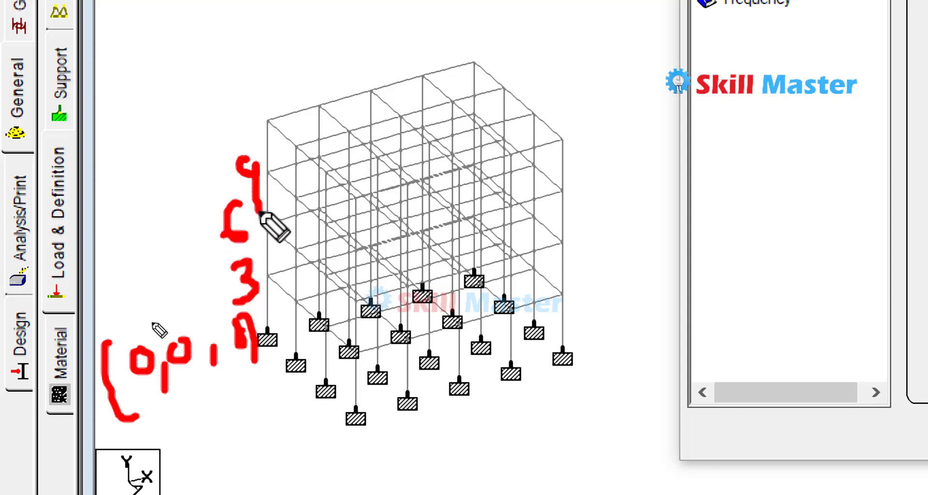
{"action": "mouse_move", "coordinate": [221, 98]}
{"action": "left_mouse_down"}
{"action": "mouse_move", "coordinate": [222, 131]}
{"action": "mouse_move", "coordinate": [265, 125]}
{"action": "left_mouse_up"}
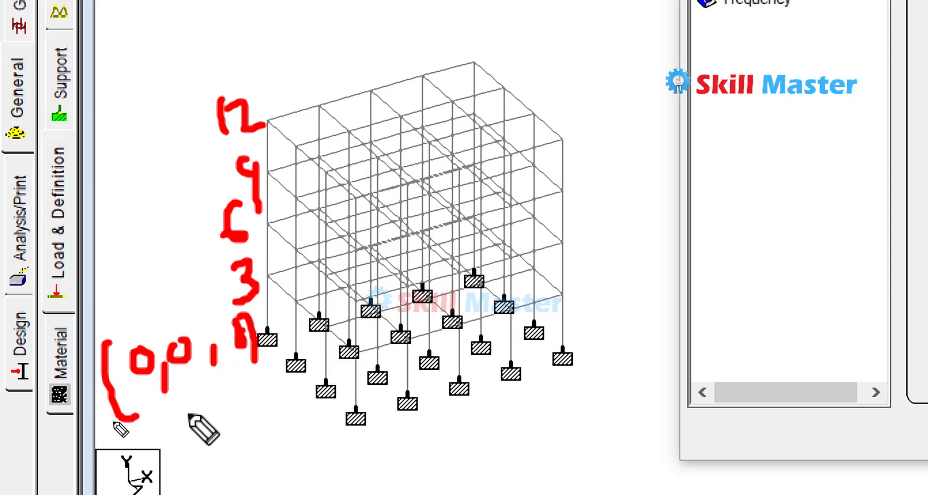
{"action": "mouse_move", "coordinate": [180, 401]}
{"action": "left_mouse_down"}
{"action": "mouse_move", "coordinate": [197, 411]}
{"action": "mouse_move", "coordinate": [253, 341]}
{"action": "left_mouse_up"}
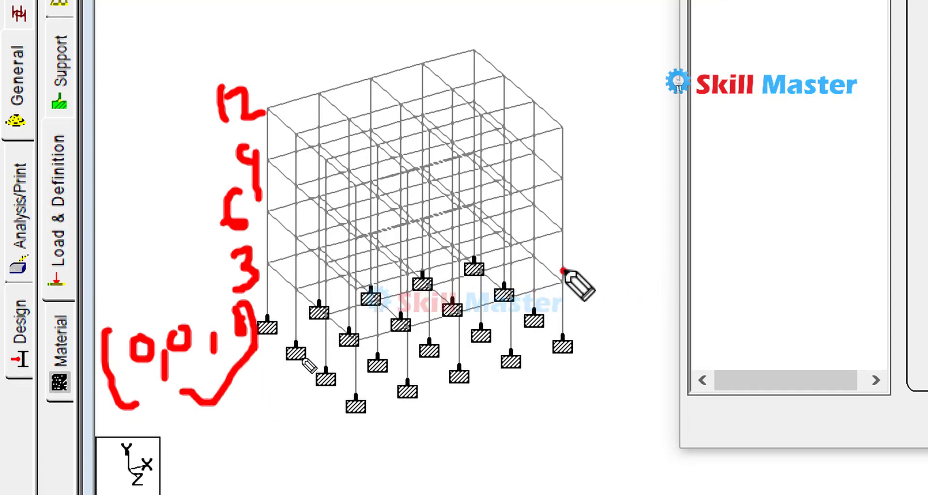
Step: Circle the beam-column joints at the four storey levels on the opposite corner column, and clear all pen marks
{"action": "mouse_move", "coordinate": [560, 267]}
{"action": "left_mouse_down"}
{"action": "mouse_move", "coordinate": [556, 302]}
{"action": "mouse_move", "coordinate": [575, 271]}
{"action": "mouse_move", "coordinate": [553, 269]}
{"action": "left_mouse_up"}
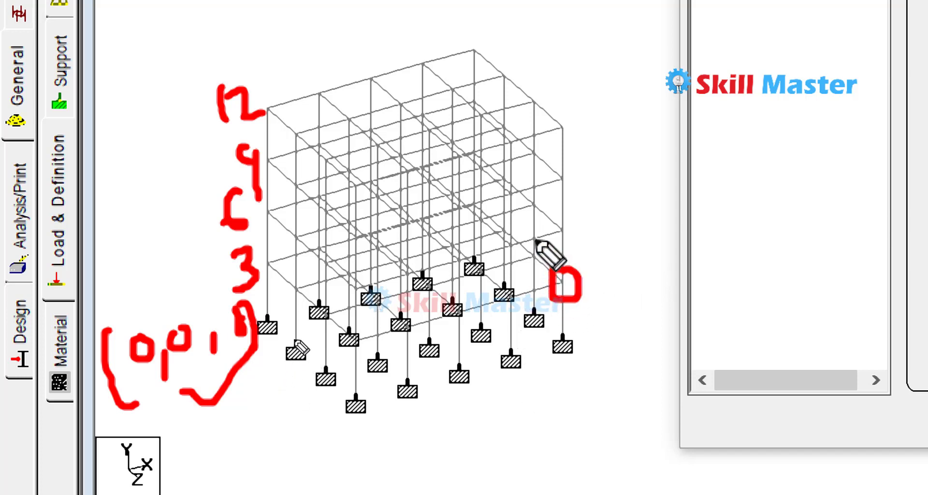
{"action": "mouse_move", "coordinate": [563, 211]}
{"action": "left_mouse_down"}
{"action": "mouse_move", "coordinate": [546, 245]}
{"action": "mouse_move", "coordinate": [572, 238]}
{"action": "mouse_move", "coordinate": [553, 207]}
{"action": "left_mouse_up"}
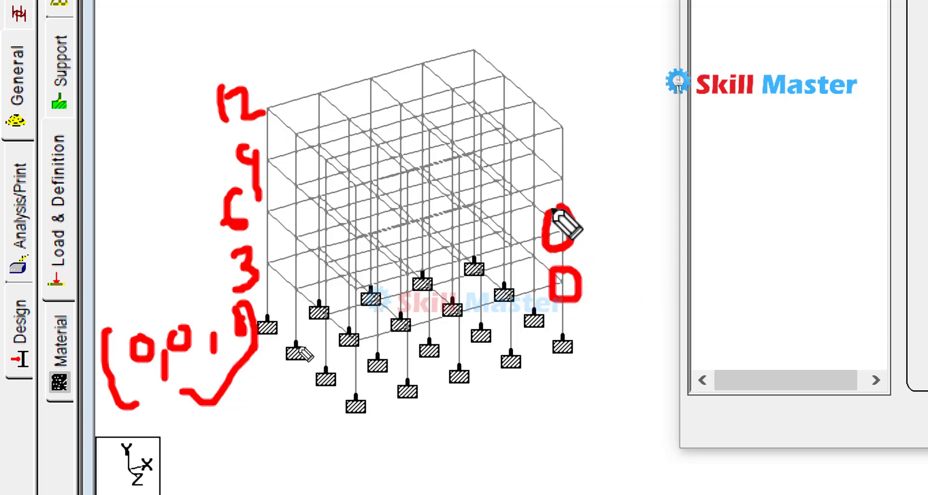
{"action": "mouse_move", "coordinate": [564, 162]}
{"action": "left_mouse_down"}
{"action": "mouse_move", "coordinate": [555, 179]}
{"action": "mouse_move", "coordinate": [572, 190]}
{"action": "mouse_move", "coordinate": [572, 162]}
{"action": "left_mouse_up"}
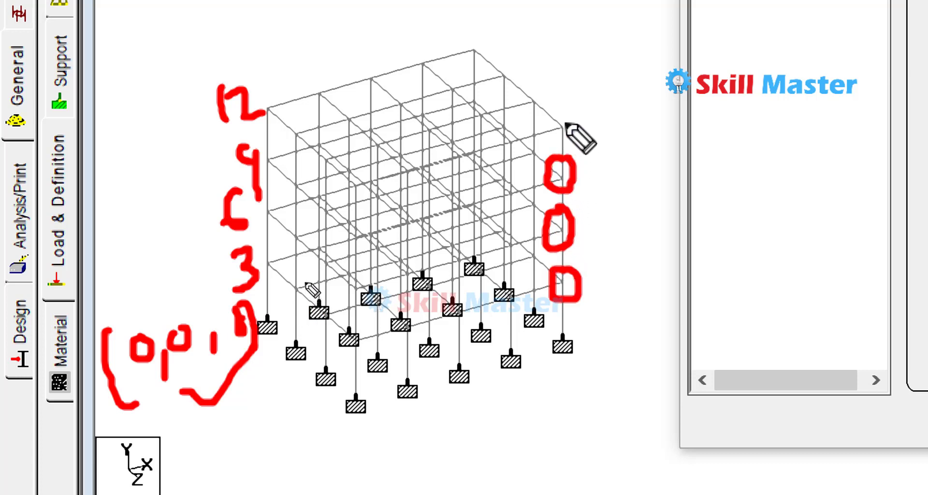
{"action": "mouse_move", "coordinate": [569, 122]}
{"action": "left_mouse_down"}
{"action": "mouse_move", "coordinate": [564, 110]}
{"action": "mouse_move", "coordinate": [557, 140]}
{"action": "mouse_move", "coordinate": [571, 116]}
{"action": "mouse_move", "coordinate": [573, 138]}
{"action": "left_mouse_up"}
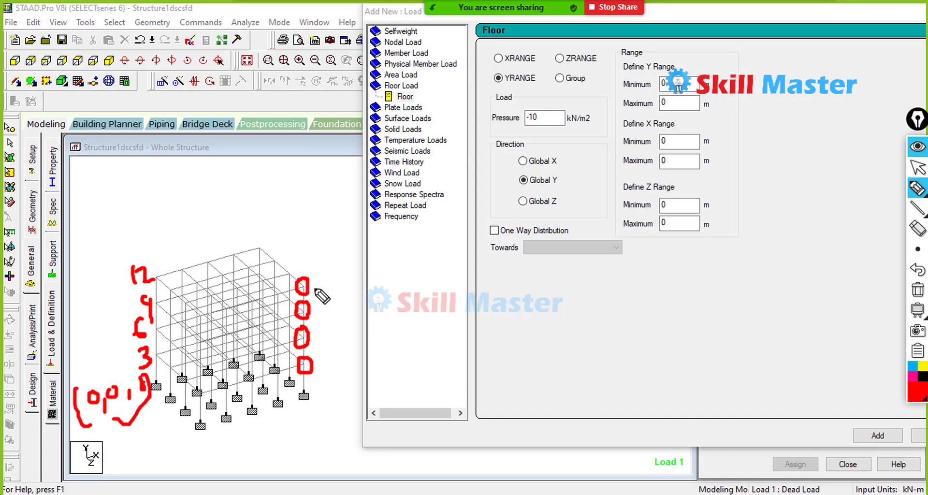
{"action": "left_click", "coordinate": [917, 166]}
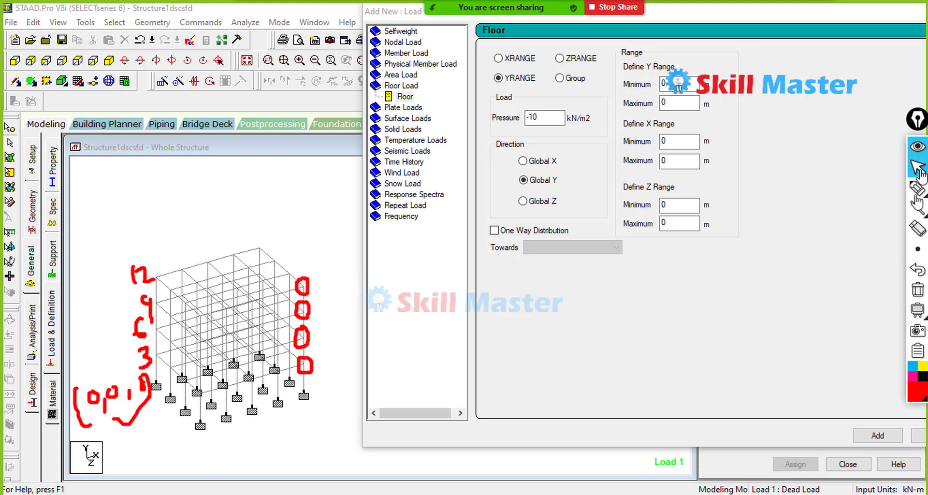
{"action": "left_click", "coordinate": [911, 292]}
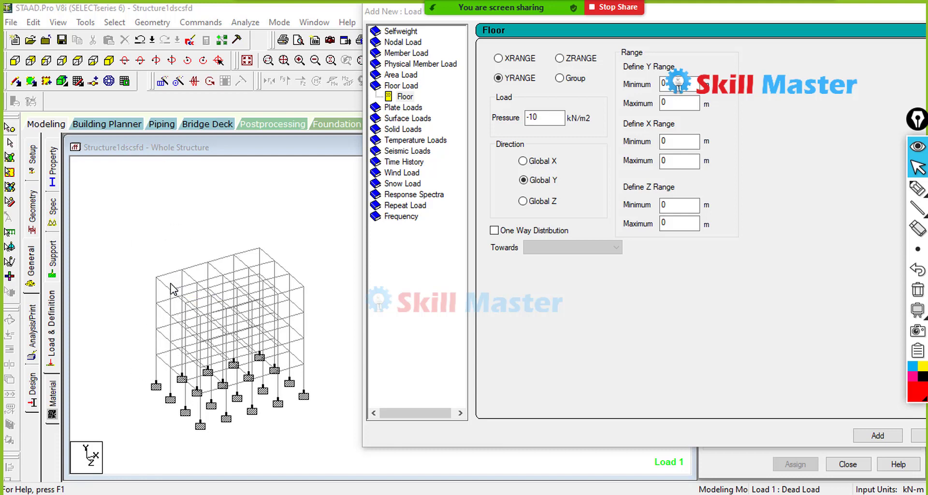
Step: Mark the base corner node as 0,0,0 in red pen and write 0 beside the maximum Y, X and Z range values
{"action": "left_click", "coordinate": [917, 187]}
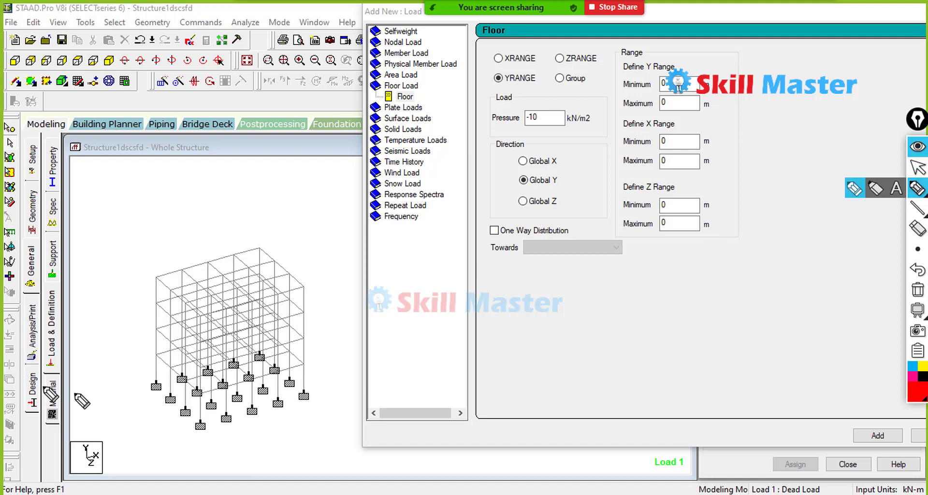
{"action": "mouse_move", "coordinate": [145, 373]}
{"action": "left_mouse_down"}
{"action": "mouse_move", "coordinate": [153, 370]}
{"action": "mouse_move", "coordinate": [151, 394]}
{"action": "mouse_move", "coordinate": [160, 382]}
{"action": "mouse_move", "coordinate": [150, 371]}
{"action": "left_mouse_up"}
{"action": "mouse_move", "coordinate": [73, 392]}
{"action": "left_mouse_down"}
{"action": "mouse_move", "coordinate": [90, 416]}
{"action": "mouse_move", "coordinate": [104, 394]}
{"action": "mouse_move", "coordinate": [112, 415]}
{"action": "mouse_move", "coordinate": [120, 392]}
{"action": "left_mouse_up"}
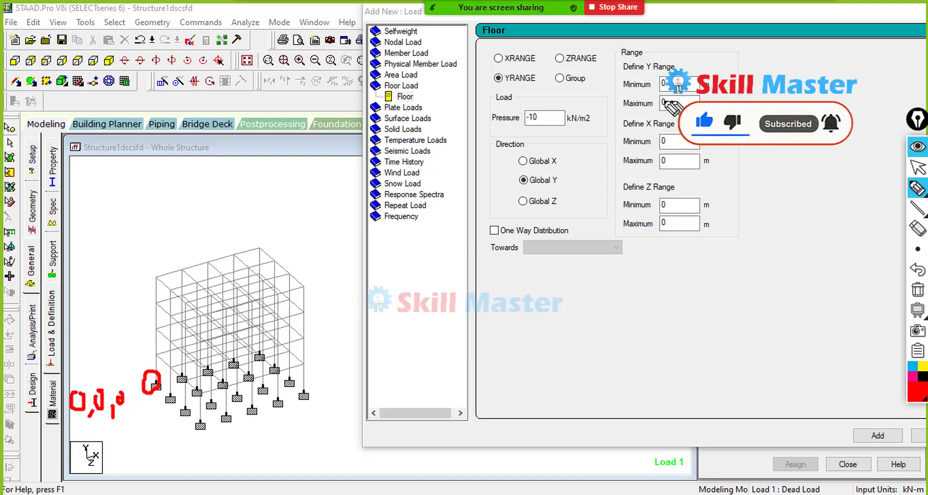
{"action": "left_click_drag", "start_coordinate": [680, 99], "coordinate": [678, 100]}
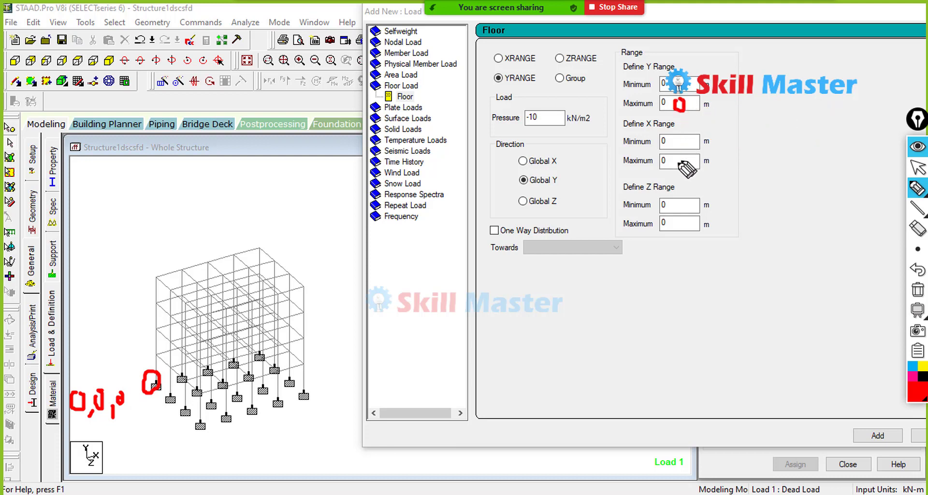
{"action": "left_click_drag", "start_coordinate": [678, 155], "coordinate": [676, 157]}
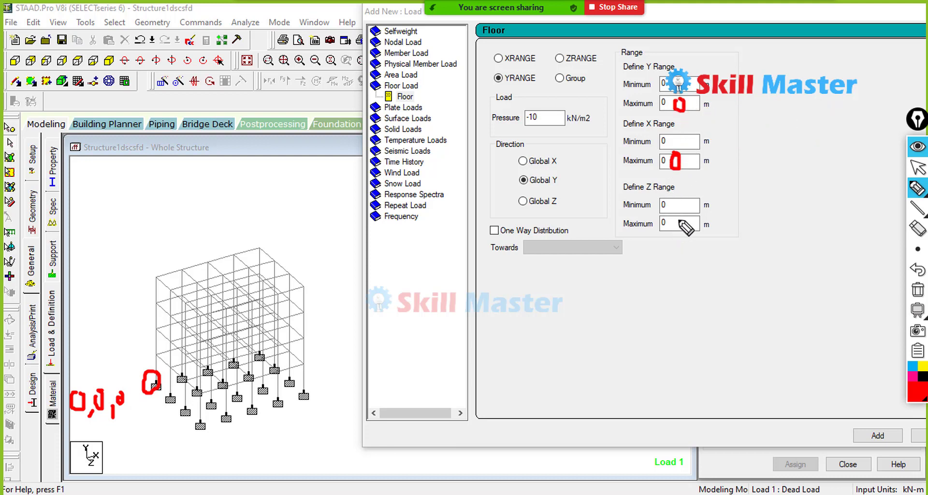
{"action": "mouse_move", "coordinate": [679, 220]}
{"action": "left_mouse_down"}
{"action": "mouse_move", "coordinate": [678, 231]}
{"action": "mouse_move", "coordinate": [677, 221]}
{"action": "left_mouse_up"}
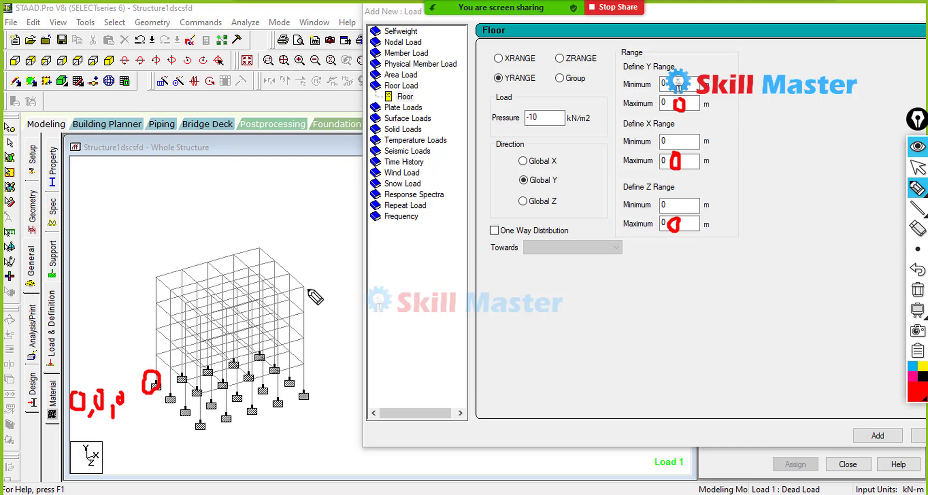
{"action": "left_click_drag", "start_coordinate": [303, 286], "coordinate": [306, 288]}
{"action": "mouse_move", "coordinate": [299, 227]}
{"action": "left_mouse_down"}
{"action": "mouse_move", "coordinate": [305, 279]}
{"action": "mouse_move", "coordinate": [317, 259]}
{"action": "left_mouse_up"}
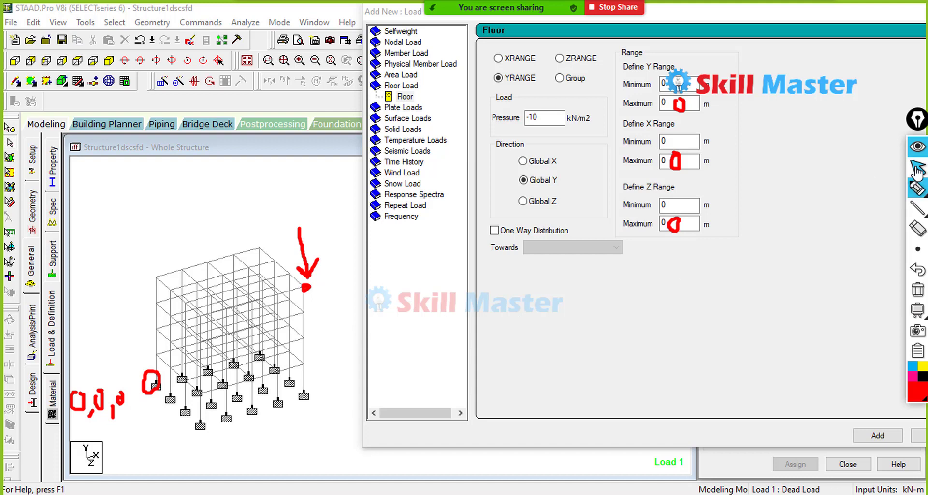
{"action": "left_click", "coordinate": [917, 227]}
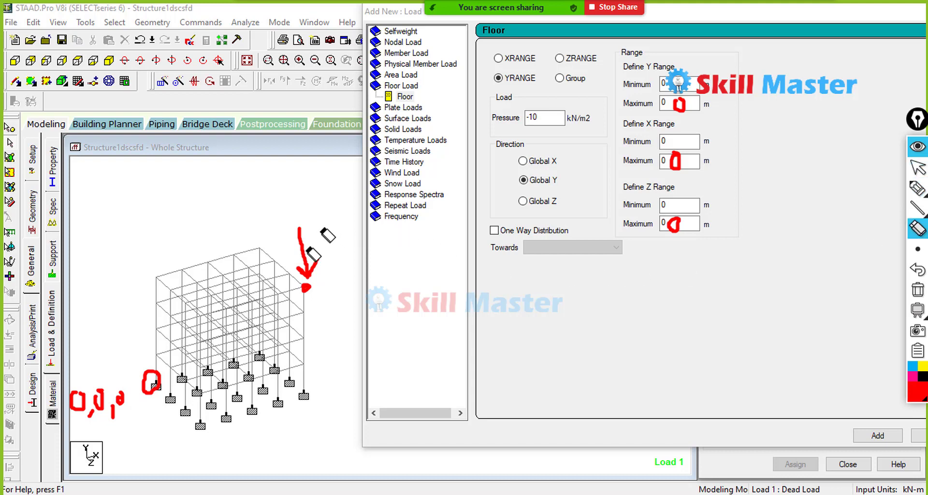
{"action": "left_click_drag", "start_coordinate": [309, 253], "coordinate": [305, 290]}
Step: Display the coordinates of the top corner node diagonally opposite the marked origin, keeping its information clear of the frame and range values
{"action": "left_click", "coordinate": [917, 167]}
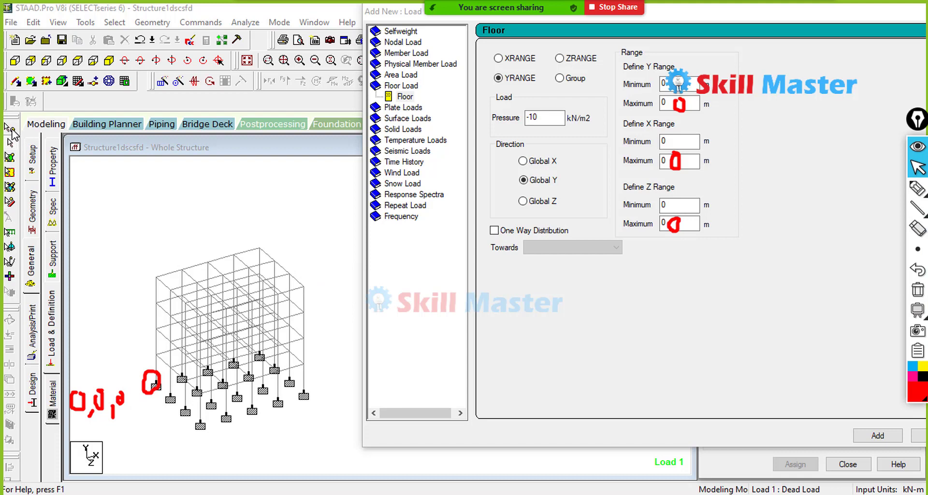
{"action": "left_click", "coordinate": [10, 131]}
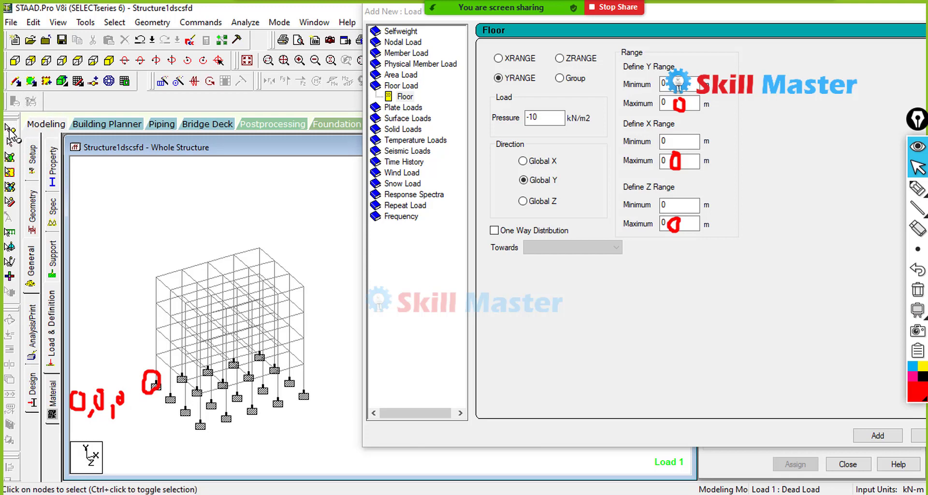
{"action": "left_click", "coordinate": [304, 287]}
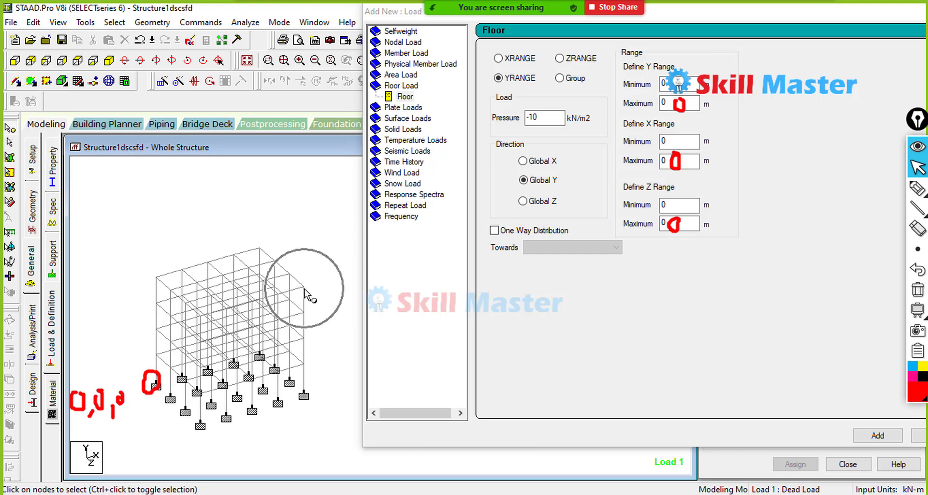
{"action": "double_click", "coordinate": [304, 288]}
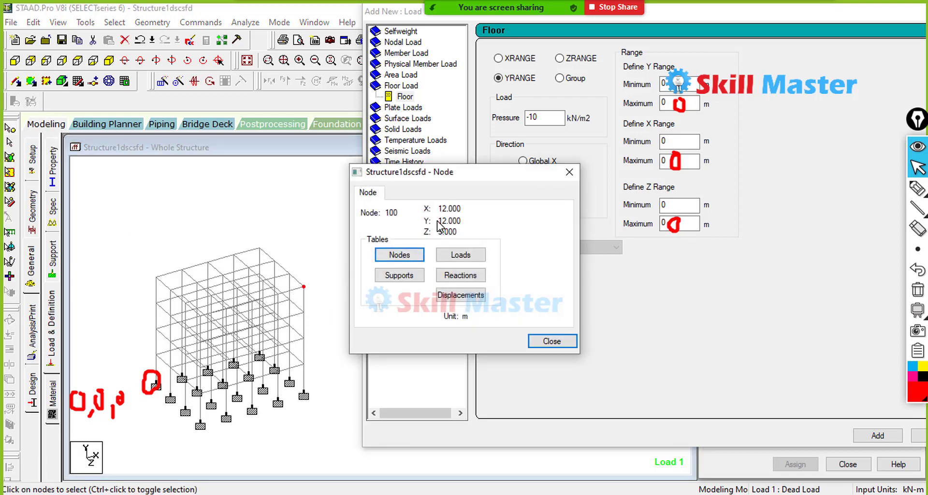
{"action": "left_click_drag", "start_coordinate": [439, 173], "coordinate": [168, 81]}
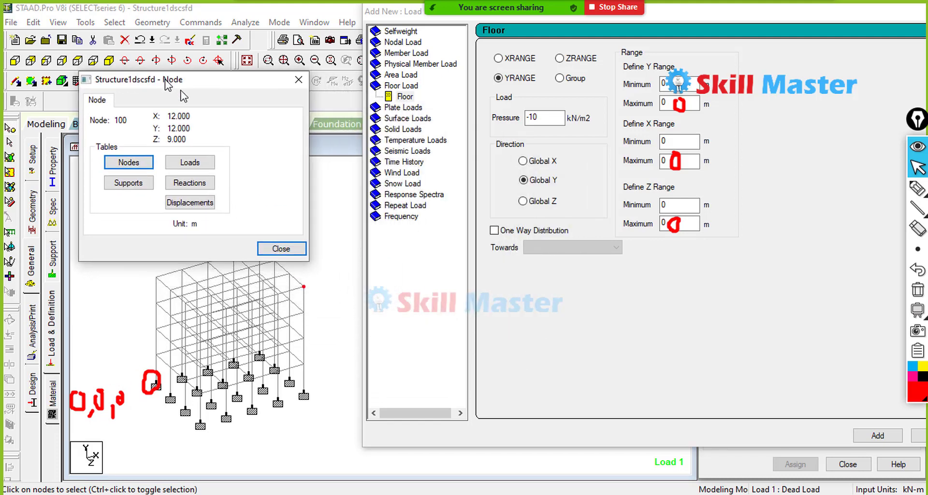
Step: Tick the node's X, Y and Z coordinates with the red pen
{"action": "left_click", "coordinate": [854, 188]}
{"action": "left_click_drag", "start_coordinate": [196, 115], "coordinate": [236, 101]}
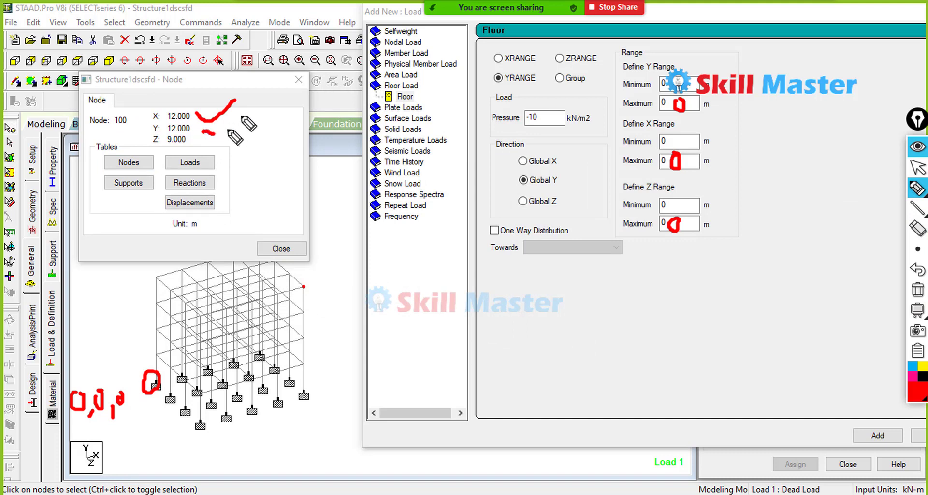
{"action": "left_click_drag", "start_coordinate": [202, 127], "coordinate": [241, 112]}
{"action": "left_click_drag", "start_coordinate": [203, 142], "coordinate": [236, 139]}
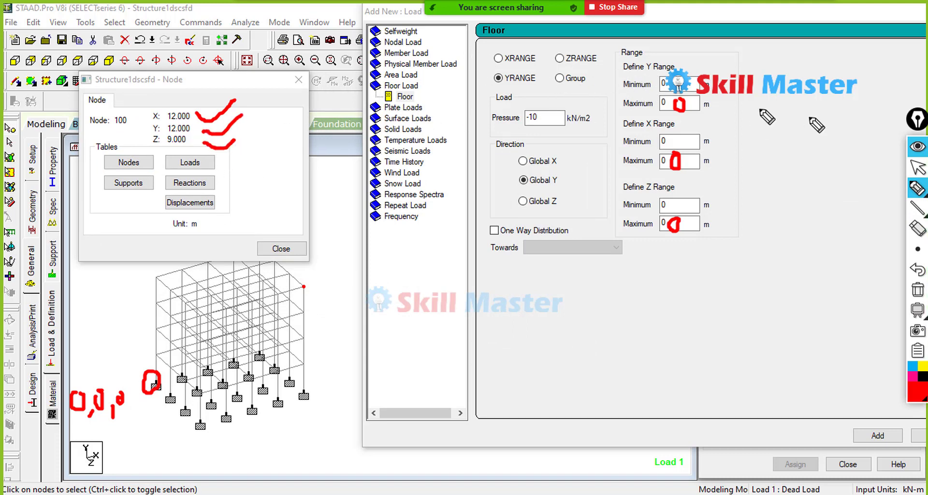
Step: Draw red arrows from the node's Y, X and Z coordinates to the matching floor load range settings
{"action": "left_click", "coordinate": [143, 127]}
{"action": "mouse_move", "coordinate": [143, 127]}
{"action": "left_mouse_down"}
{"action": "mouse_move", "coordinate": [260, 67]}
{"action": "mouse_move", "coordinate": [483, 78]}
{"action": "mouse_move", "coordinate": [647, 102]}
{"action": "mouse_move", "coordinate": [656, 87]}
{"action": "mouse_move", "coordinate": [631, 83]}
{"action": "mouse_move", "coordinate": [638, 103]}
{"action": "left_mouse_up"}
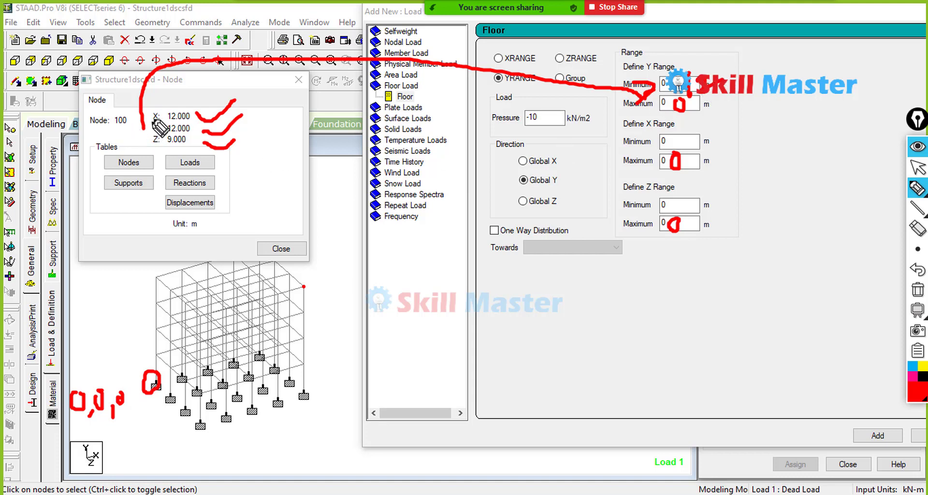
{"action": "mouse_move", "coordinate": [162, 111]}
{"action": "left_mouse_down"}
{"action": "mouse_move", "coordinate": [207, 84]}
{"action": "mouse_move", "coordinate": [612, 140]}
{"action": "left_mouse_up"}
{"action": "left_click_drag", "start_coordinate": [608, 136], "coordinate": [609, 145]}
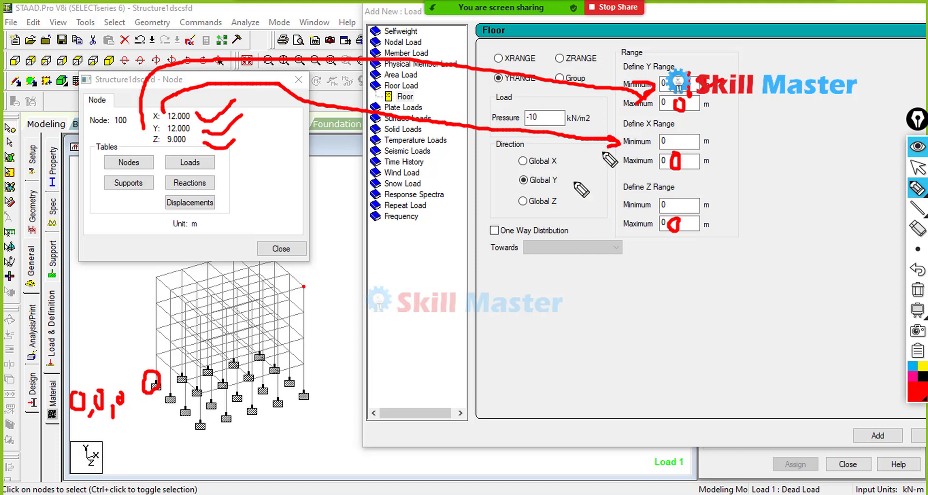
{"action": "mouse_move", "coordinate": [172, 144]}
{"action": "left_mouse_down"}
{"action": "mouse_move", "coordinate": [309, 194]}
{"action": "mouse_move", "coordinate": [594, 233]}
{"action": "mouse_move", "coordinate": [623, 212]}
{"action": "mouse_move", "coordinate": [614, 231]}
{"action": "left_mouse_up"}
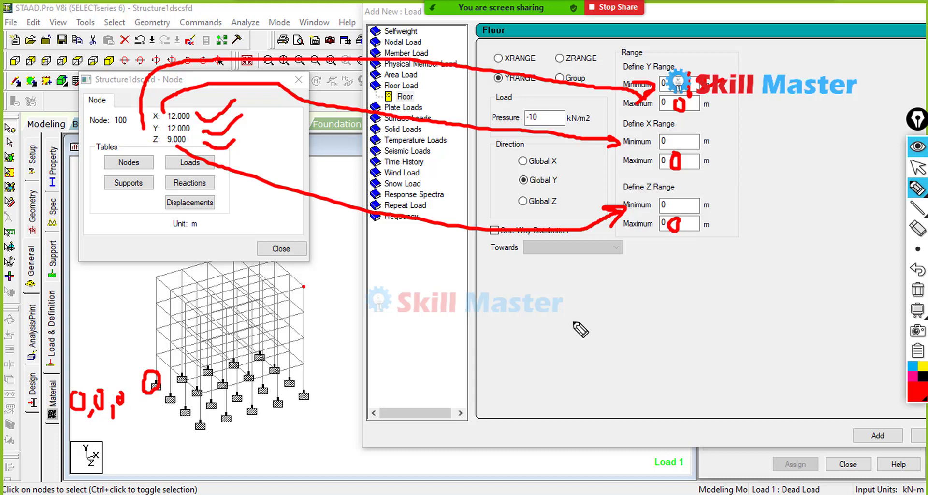
Step: Tick the frame and its storey levels, write 12 and 9 beside the minimum X and Z ranges, and clear all pen marks
{"action": "left_click_drag", "start_coordinate": [310, 317], "coordinate": [362, 275]}
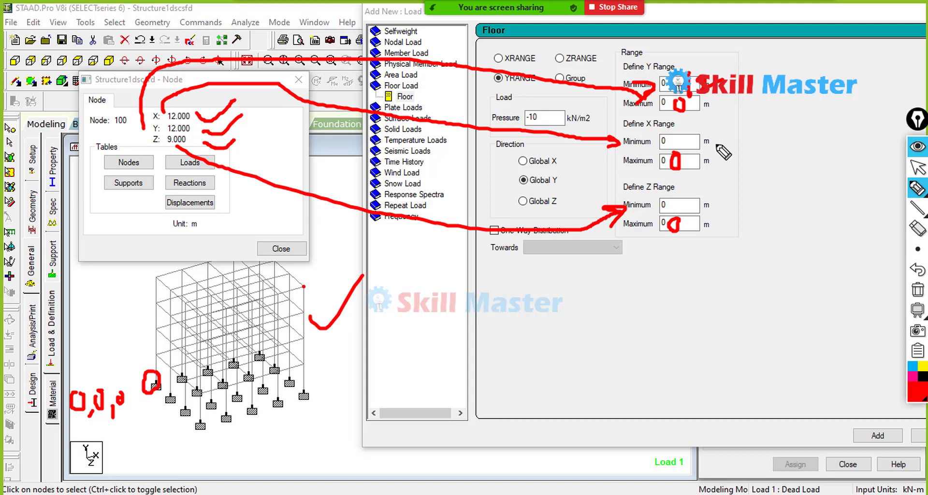
{"action": "mouse_move", "coordinate": [693, 129]}
{"action": "left_mouse_down"}
{"action": "mouse_move", "coordinate": [695, 147]}
{"action": "mouse_move", "coordinate": [737, 159]}
{"action": "left_mouse_up"}
{"action": "left_click", "coordinate": [703, 134]}
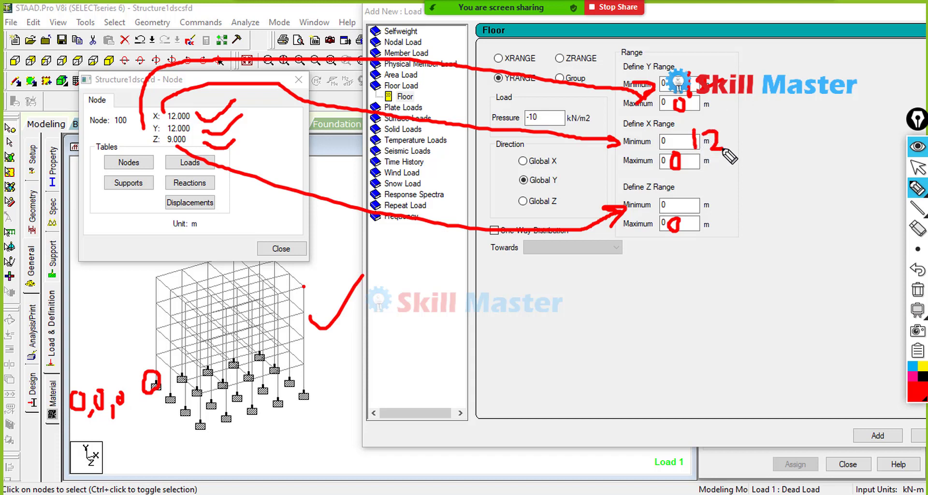
{"action": "mouse_move", "coordinate": [698, 194]}
{"action": "left_mouse_down"}
{"action": "mouse_move", "coordinate": [687, 203]}
{"action": "mouse_move", "coordinate": [692, 213]}
{"action": "left_mouse_up"}
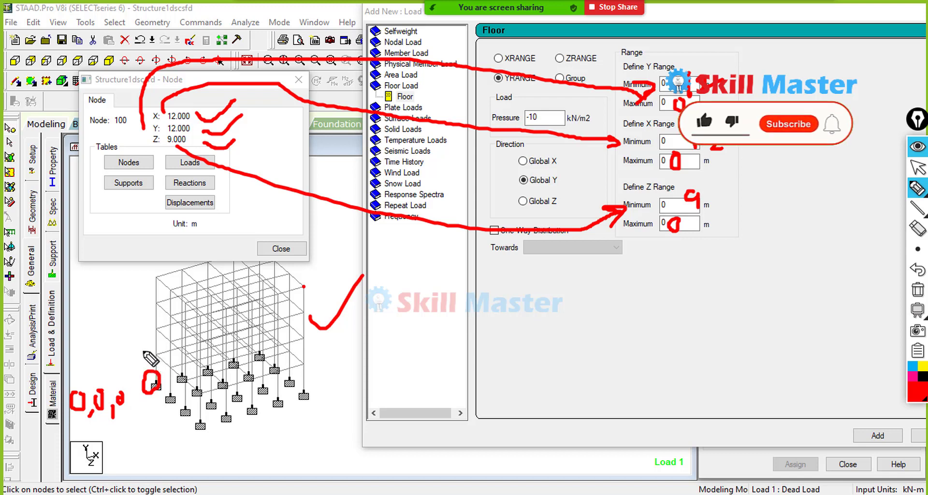
{"action": "mouse_move", "coordinate": [143, 355]}
{"action": "left_mouse_down"}
{"action": "mouse_move", "coordinate": [167, 344]}
{"action": "mouse_move", "coordinate": [159, 261]}
{"action": "left_mouse_up"}
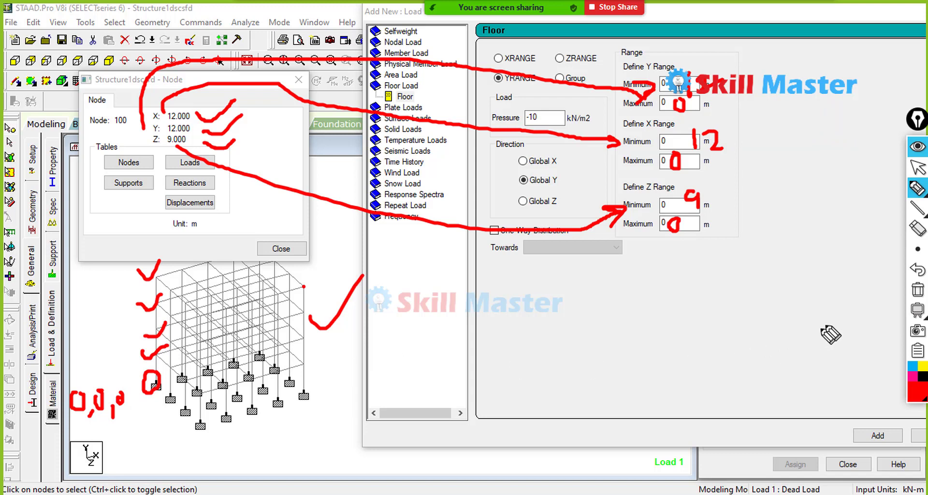
{"action": "left_click", "coordinate": [915, 292]}
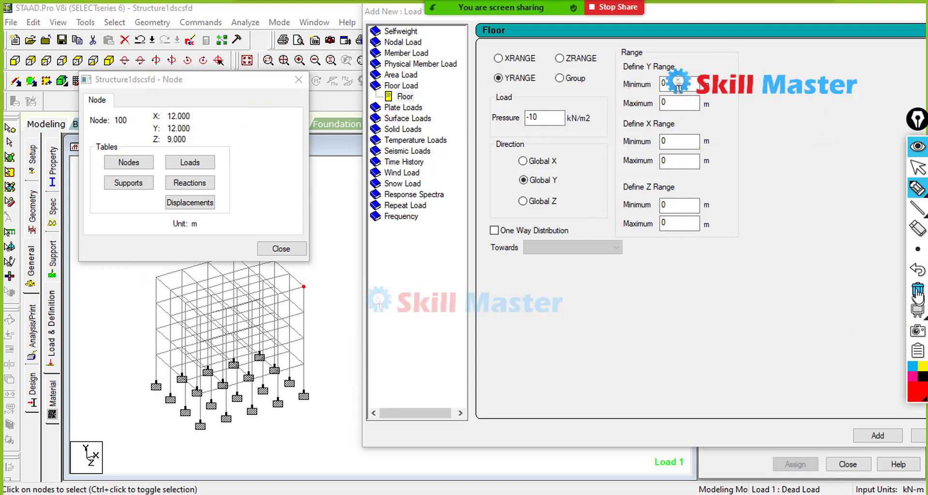
Step: Set the floor load's minimum Y range to 12 m, X to 12 m and Z to 9 m, and close the node information
{"action": "left_click", "coordinate": [917, 166]}
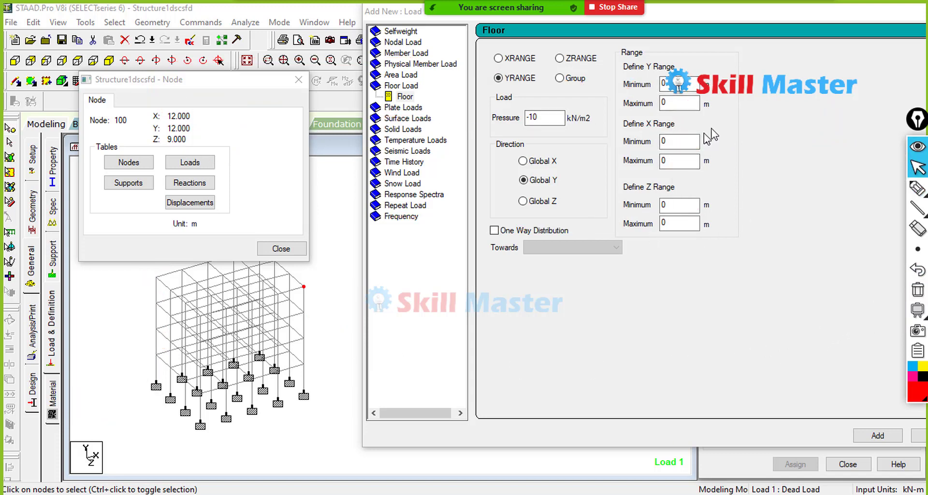
{"action": "left_click", "coordinate": [668, 87]}
{"action": "left_click", "coordinate": [670, 103]}
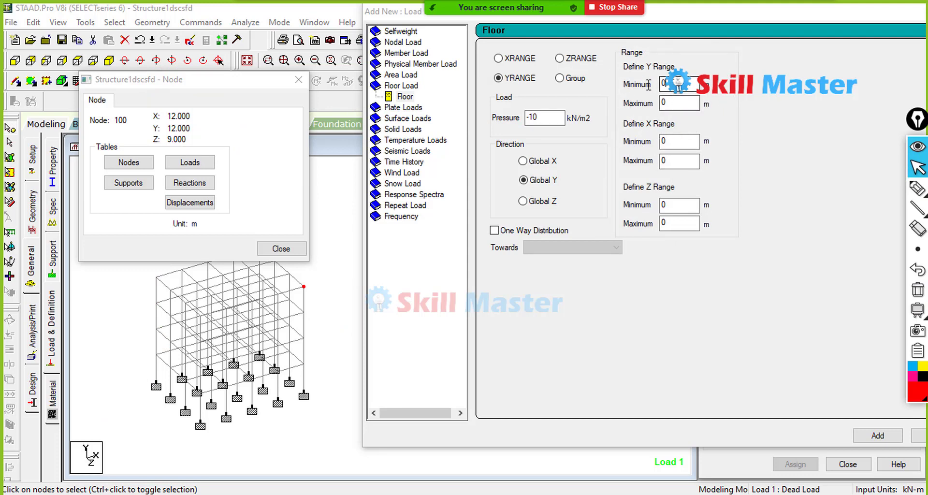
{"action": "double_click", "coordinate": [669, 86]}
{"action": "type", "text": "12"}
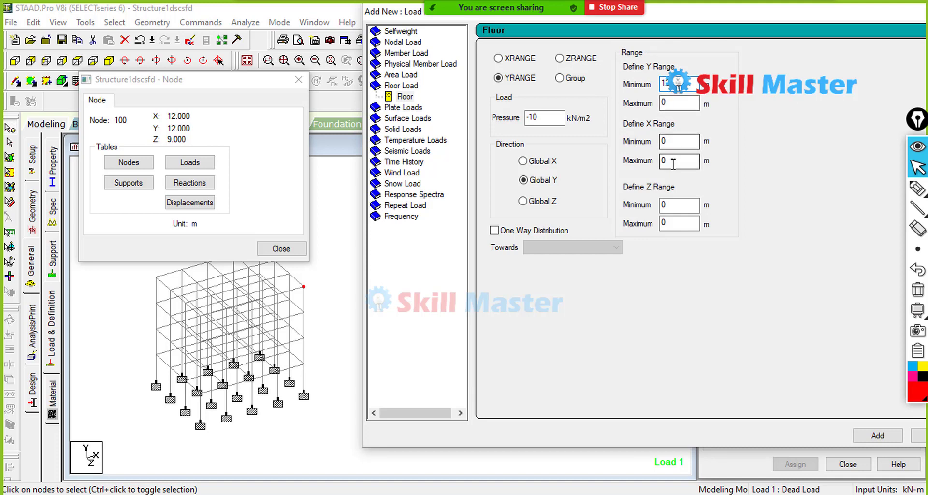
{"action": "double_click", "coordinate": [665, 141]}
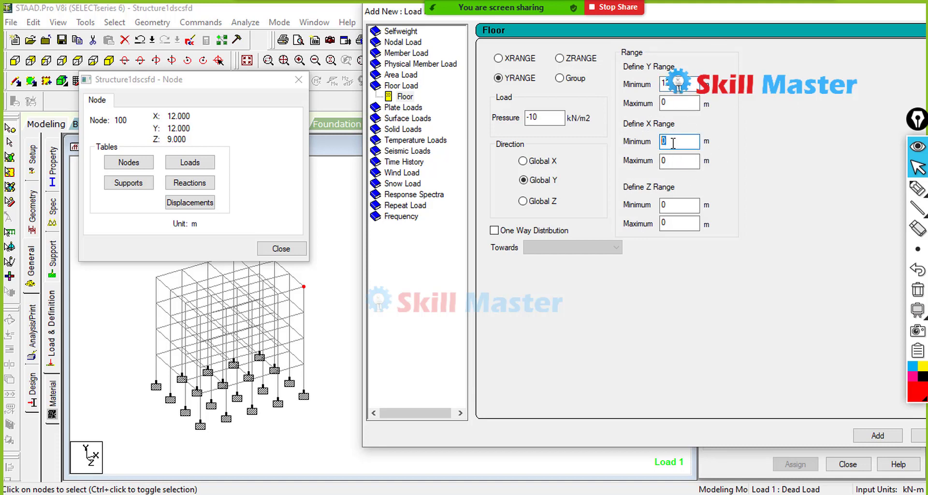
{"action": "type", "text": "12"}
{"action": "left_click", "coordinate": [673, 226]}
{"action": "double_click", "coordinate": [669, 205]}
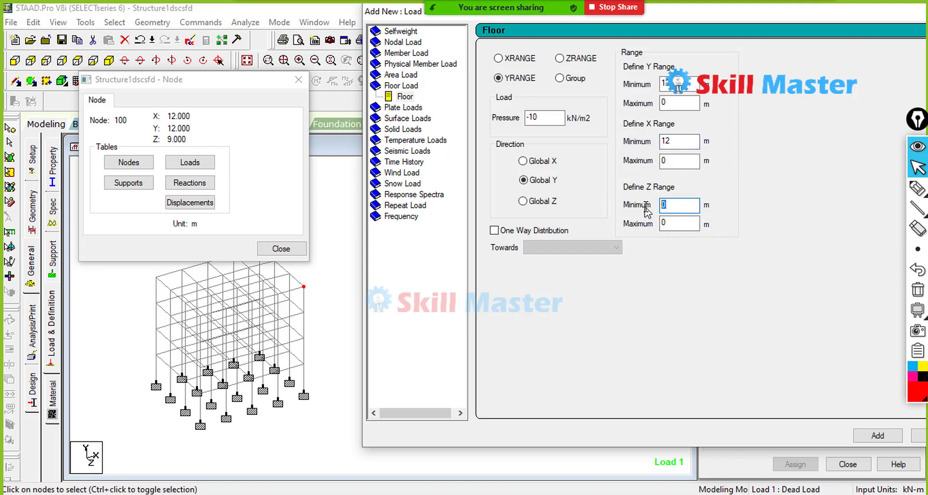
{"action": "left_click", "coordinate": [281, 249]}
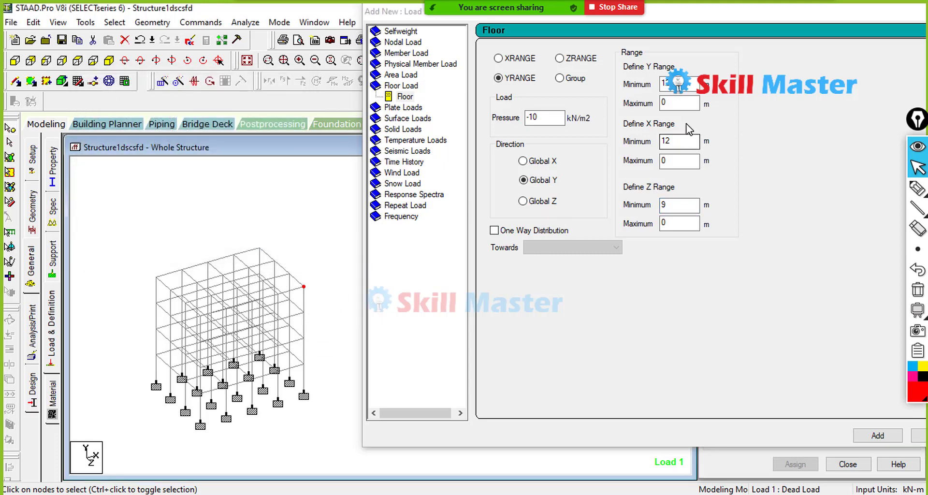
Step: Add the floor load to the Dead Load case, close the load items dialog and deselect the corner node
{"action": "left_click_drag", "start_coordinate": [692, 17], "coordinate": [531, 25]}
{"action": "left_click", "coordinate": [728, 446]}
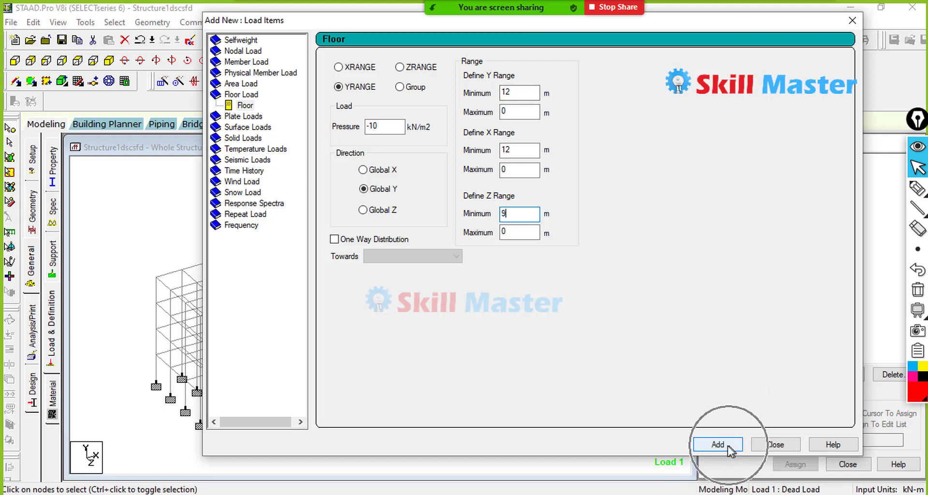
{"action": "left_click", "coordinate": [773, 443]}
{"action": "middle_click_drag", "start_coordinate": [386, 263], "coordinate": [510, 245]}
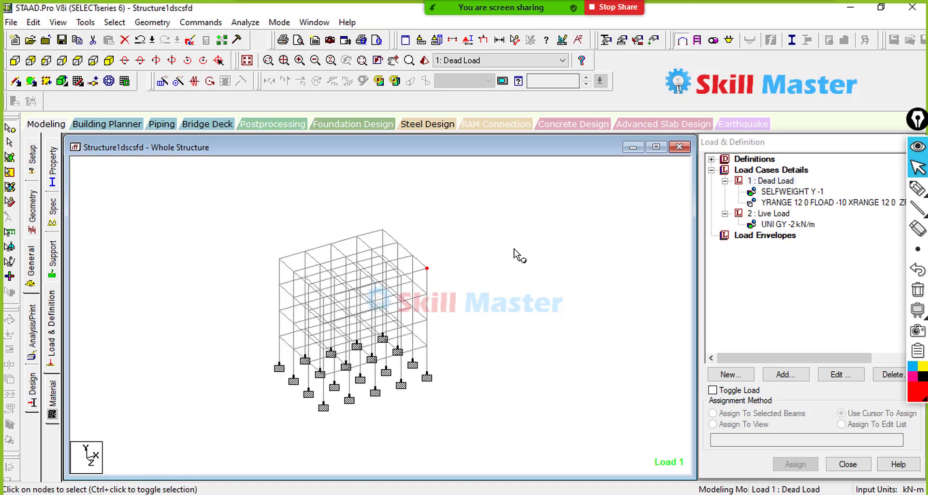
{"action": "left_click", "coordinate": [506, 241]}
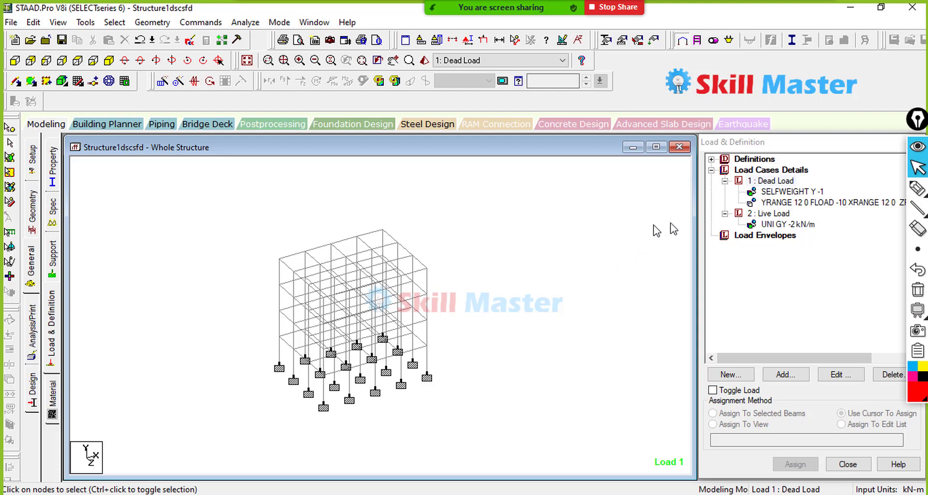
Step: Try to display the new floor load of the Dead Load case on the frame, and dismiss the warning
{"action": "left_click", "coordinate": [752, 198]}
{"action": "left_click", "coordinate": [752, 201]}
{"action": "left_click", "coordinate": [749, 193]}
{"action": "left_click", "coordinate": [751, 194]}
{"action": "left_click", "coordinate": [750, 198]}
{"action": "left_click", "coordinate": [752, 202]}
{"action": "left_click", "coordinate": [828, 207]}
{"action": "left_click", "coordinate": [812, 203]}
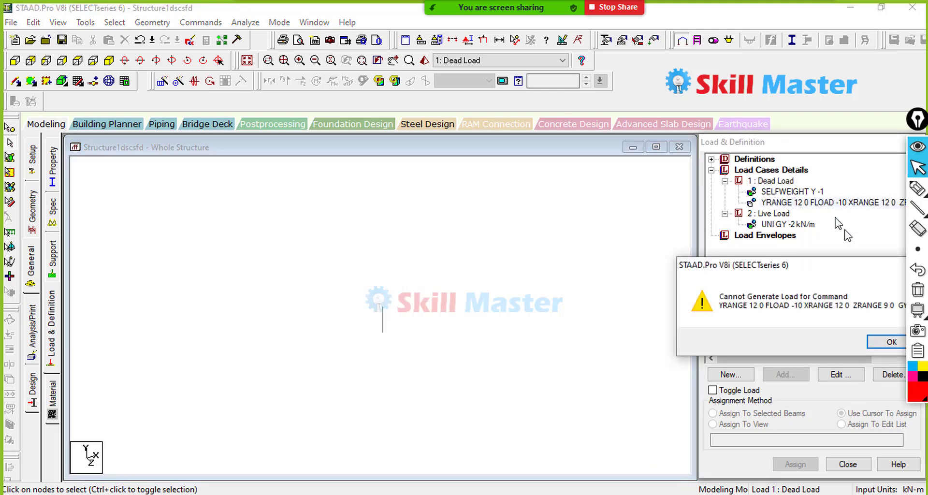
{"action": "left_click_drag", "start_coordinate": [850, 264], "coordinate": [792, 261]}
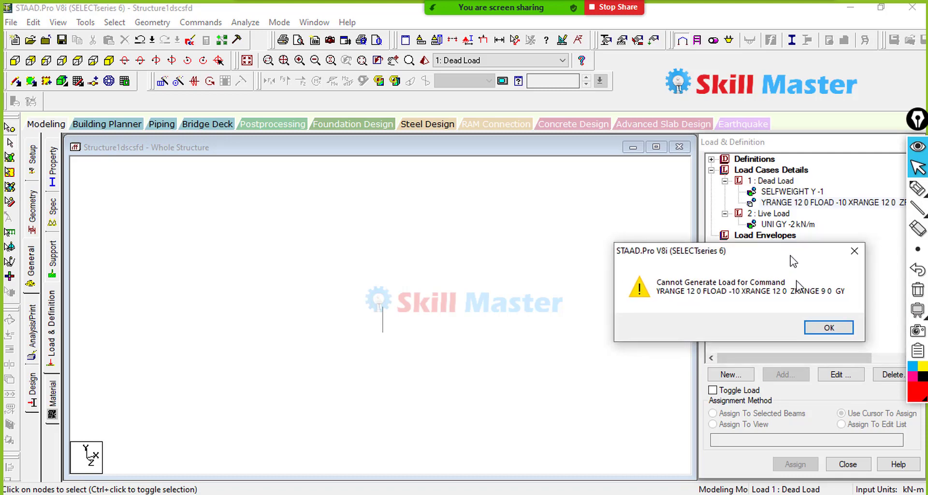
{"action": "left_click", "coordinate": [826, 326]}
Step: Edit the floor load in the Dead Load case, setting its Y range from 0 to 12 m
{"action": "left_click", "coordinate": [822, 205]}
{"action": "double_click", "coordinate": [822, 205]}
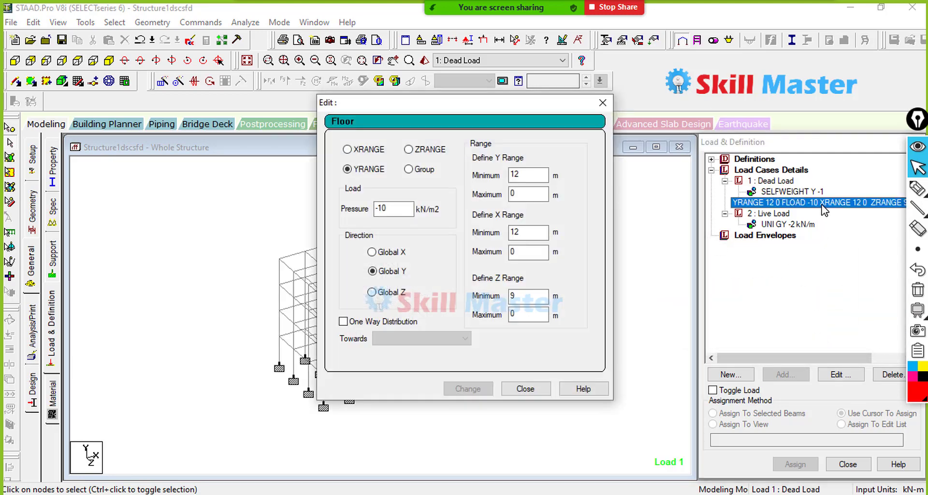
{"action": "left_click", "coordinate": [526, 179]}
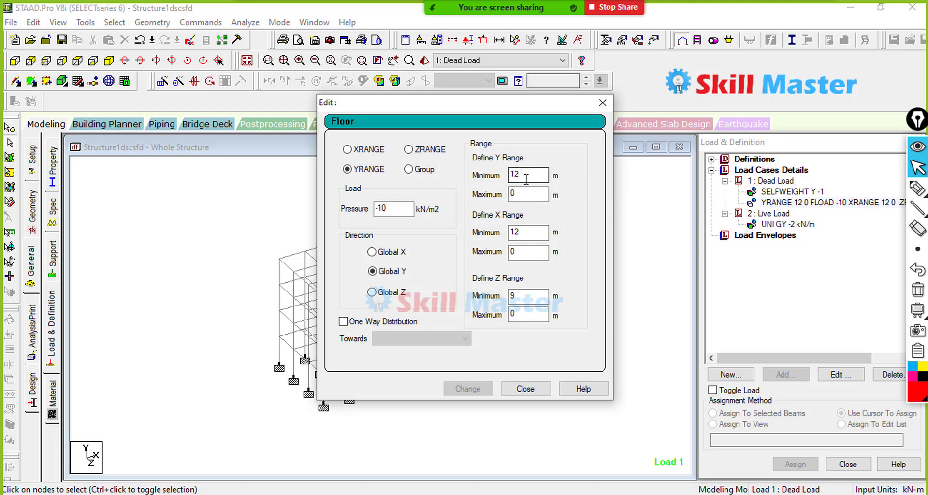
{"action": "left_click_drag", "start_coordinate": [526, 175], "coordinate": [500, 184]}
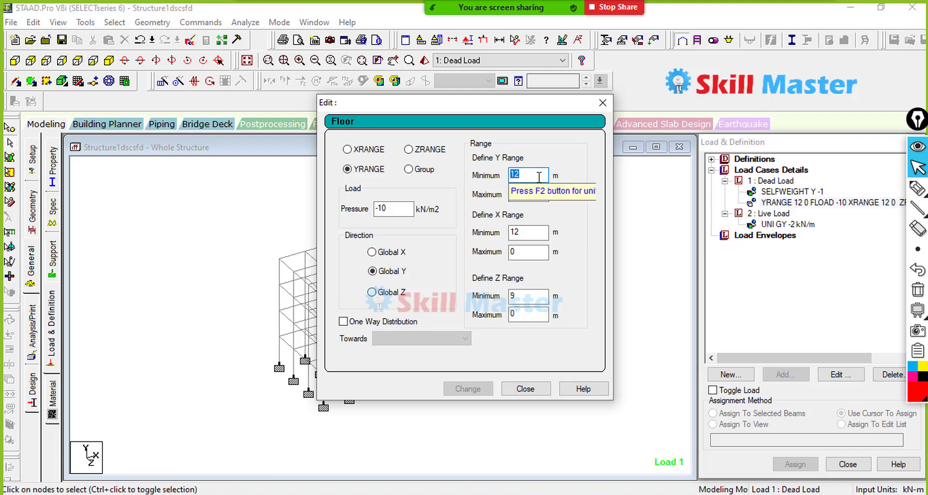
{"action": "type", "text": "0"}
{"action": "key", "text": "Tab"}
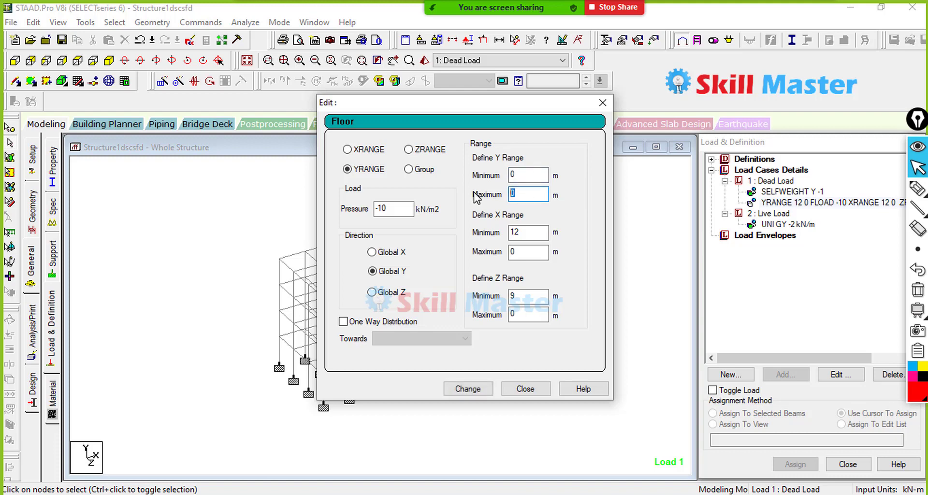
{"action": "type", "text": "12"}
Step: Set the floor load's X range from 0 to 12 m and Z range from 0 to 9 m, and apply the change
{"action": "key", "text": "Tab"}
{"action": "type", "text": "0"}
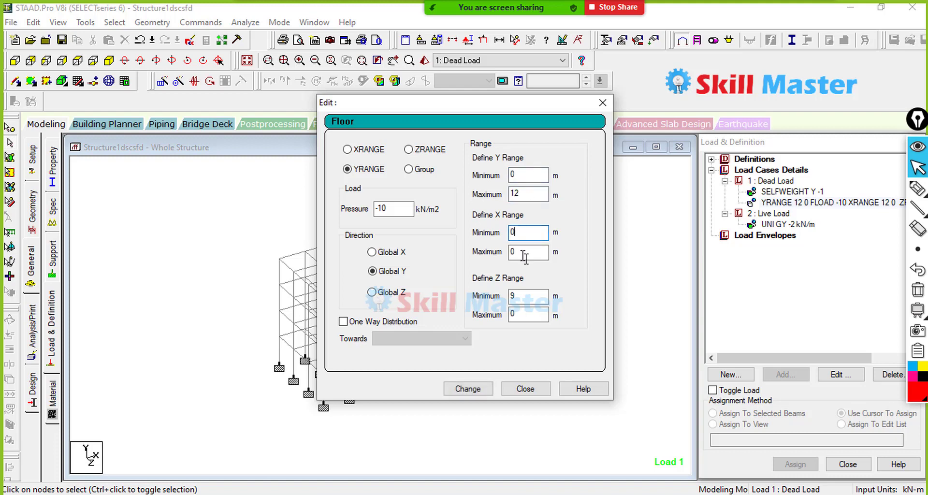
{"action": "key", "text": "Tab"}
{"action": "type", "text": "12"}
{"action": "key", "text": "Tab"}
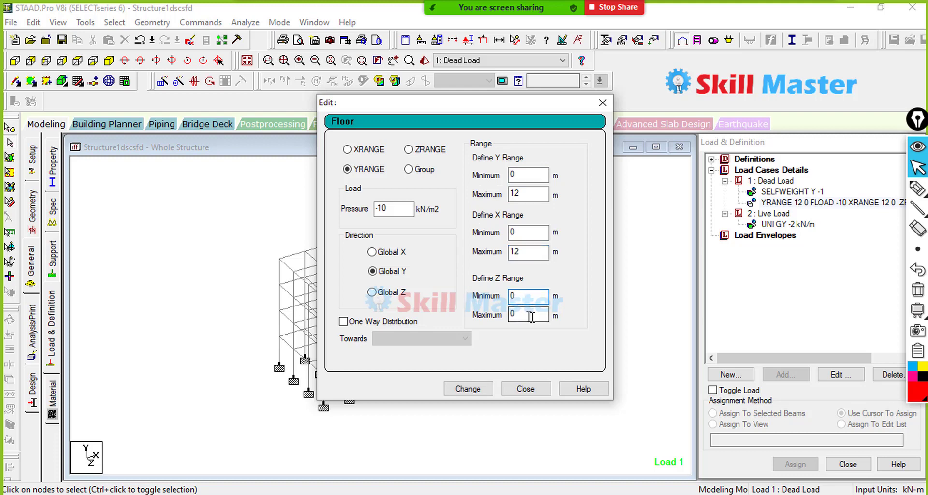
{"action": "left_click_drag", "start_coordinate": [530, 317], "coordinate": [474, 314]}
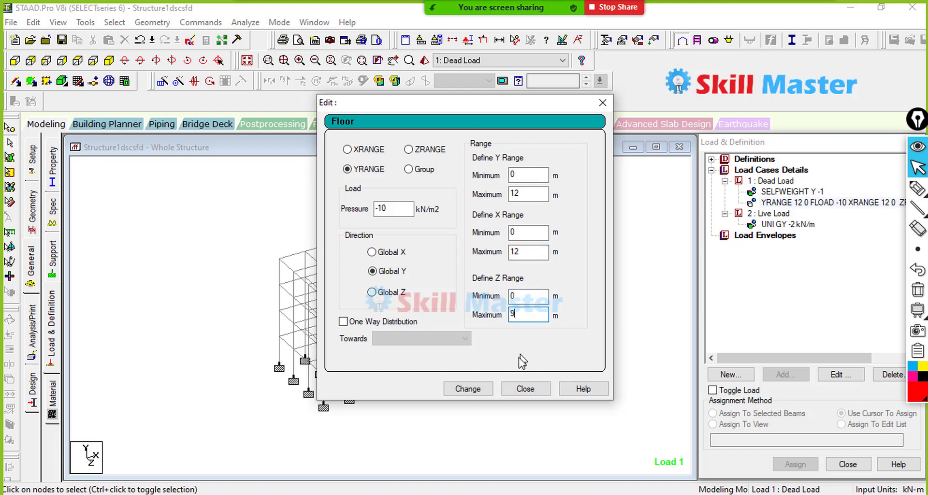
{"action": "type", "text": "9"}
{"action": "left_click", "coordinate": [467, 388]}
{"action": "left_click", "coordinate": [526, 388]}
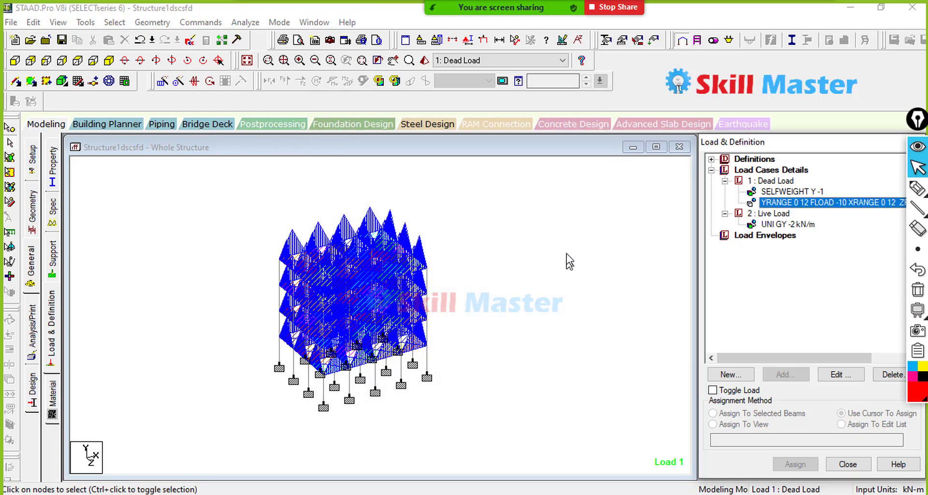
{"action": "scroll", "coordinate": [352, 201], "scroll_direction": "up", "scroll_amount": 5}
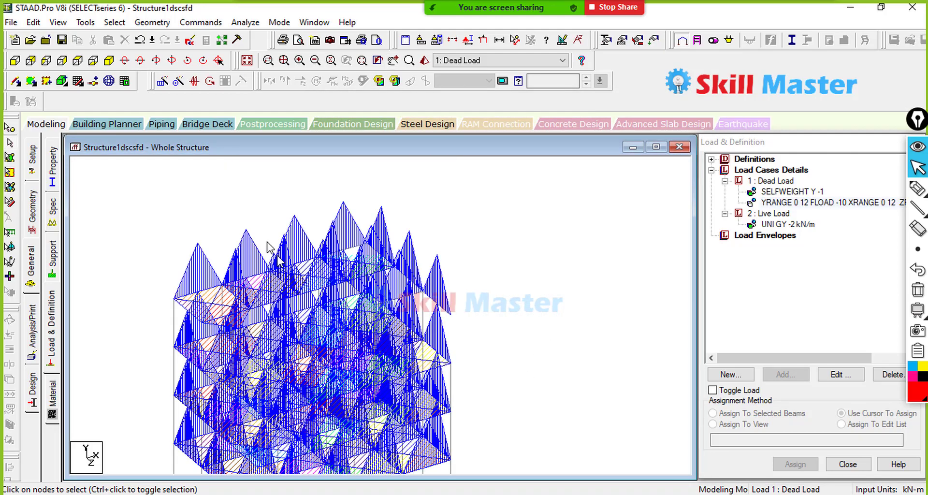
Step: Set the distributed force scale of the load diagrams to 15 kN/m per m and apply it
{"action": "scroll", "coordinate": [267, 242], "scroll_direction": "up", "scroll_amount": 3}
{"action": "middle_click_drag", "start_coordinate": [301, 237], "coordinate": [326, 232]}
{"action": "scroll", "coordinate": [325, 232], "scroll_direction": "down", "scroll_amount": 5}
{"action": "middle_click_drag", "start_coordinate": [356, 262], "coordinate": [444, 226]}
{"action": "scroll", "coordinate": [406, 218], "scroll_direction": "down", "scroll_amount": 5}
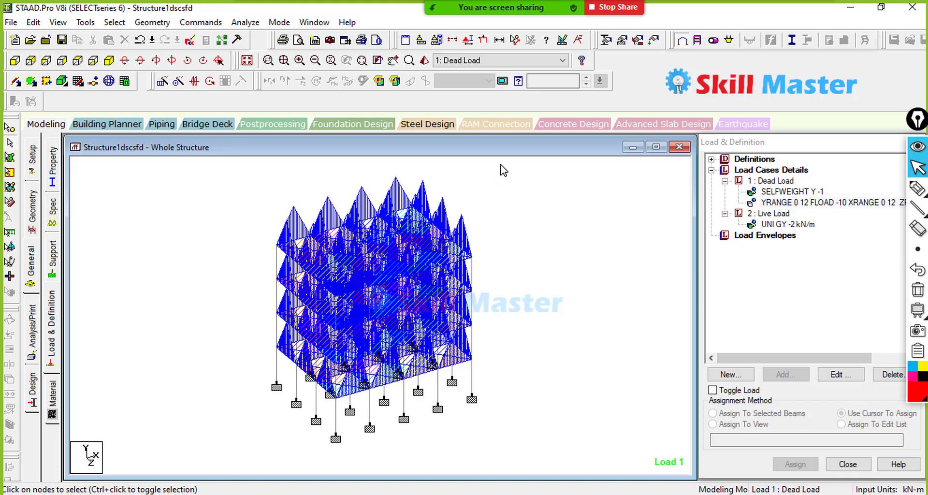
{"action": "left_click", "coordinate": [561, 40]}
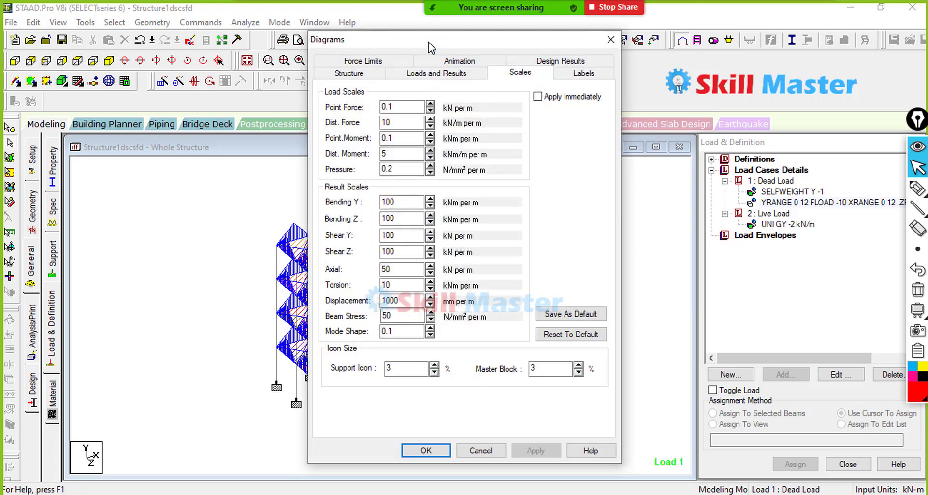
{"action": "left_click_drag", "start_coordinate": [428, 42], "coordinate": [499, 40]}
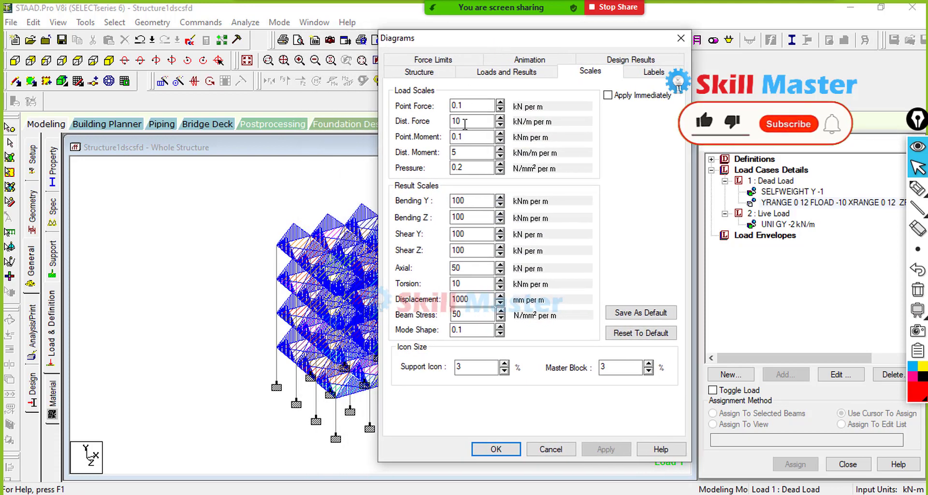
{"action": "left_click", "coordinate": [500, 118]}
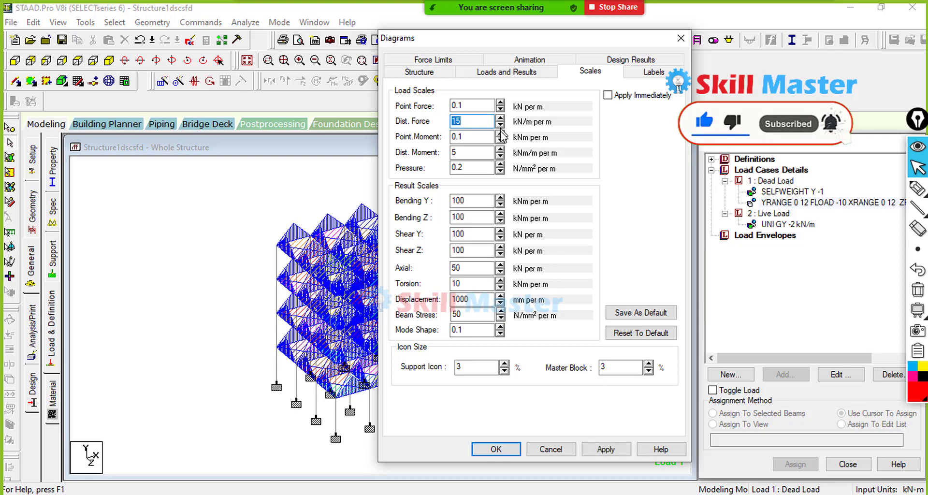
{"action": "left_click", "coordinate": [604, 450]}
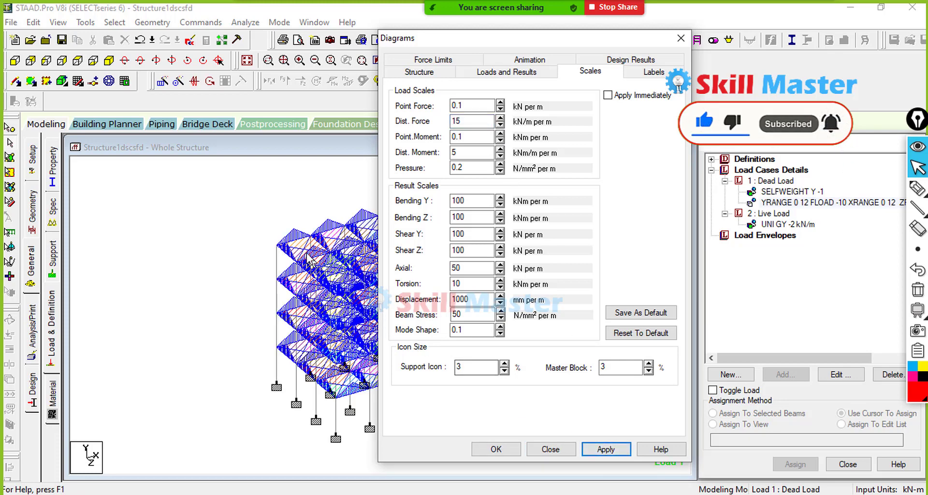
{"action": "left_click", "coordinate": [496, 450]}
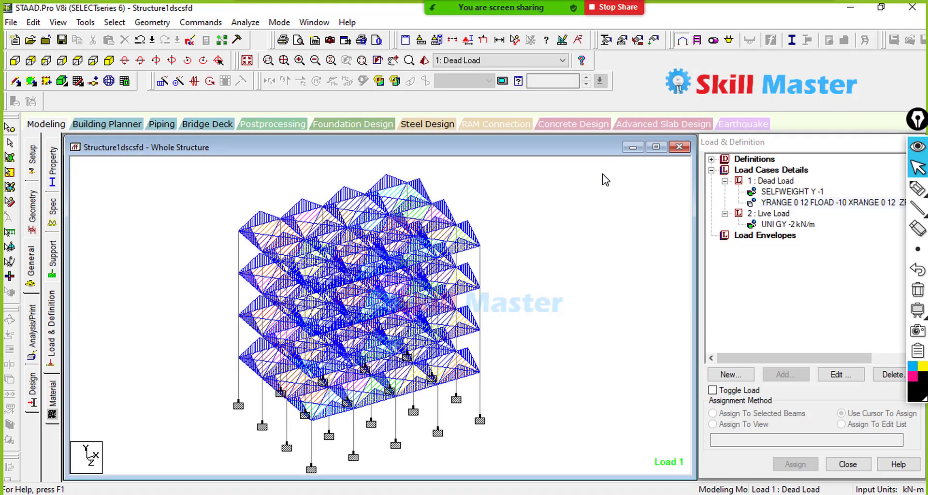
{"action": "left_click", "coordinate": [917, 188]}
{"action": "left_click_drag", "start_coordinate": [676, 205], "coordinate": [732, 197]}
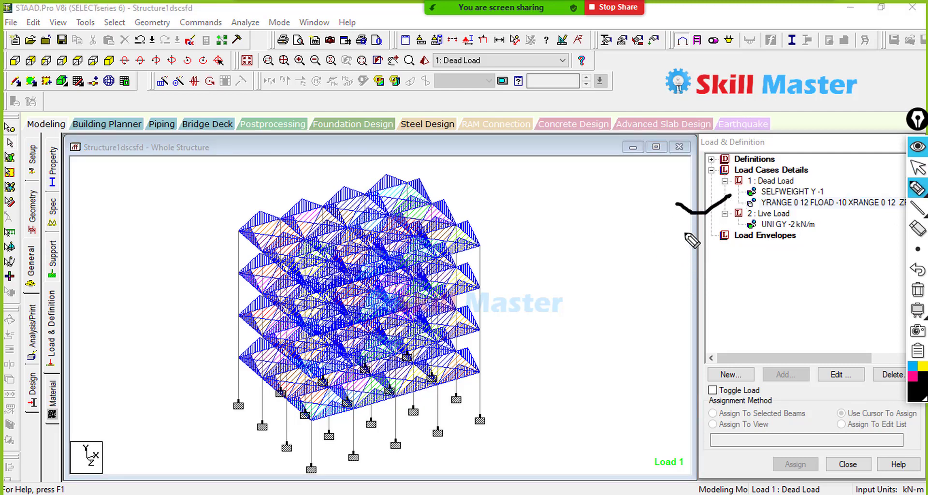
{"action": "left_click_drag", "start_coordinate": [695, 234], "coordinate": [741, 229]}
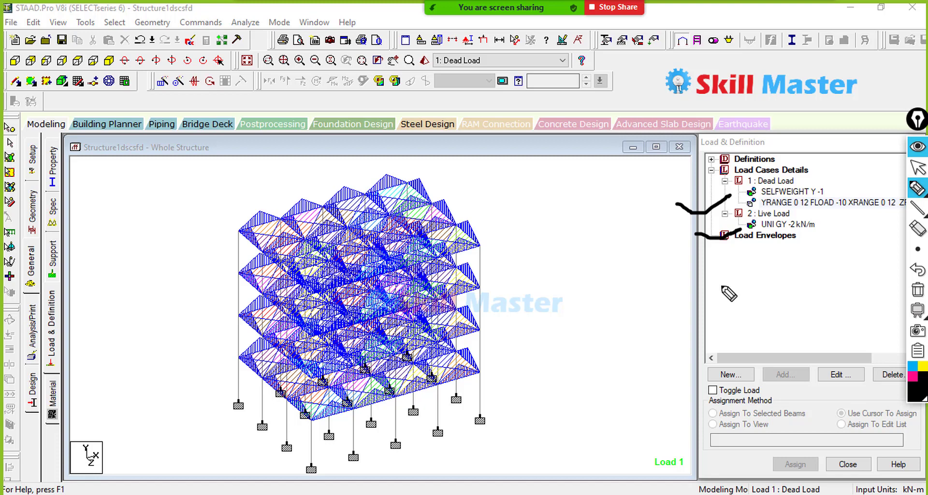
{"action": "mouse_move", "coordinate": [828, 191]}
{"action": "left_mouse_down"}
{"action": "mouse_move", "coordinate": [857, 184]}
{"action": "mouse_move", "coordinate": [871, 164]}
{"action": "left_mouse_up"}
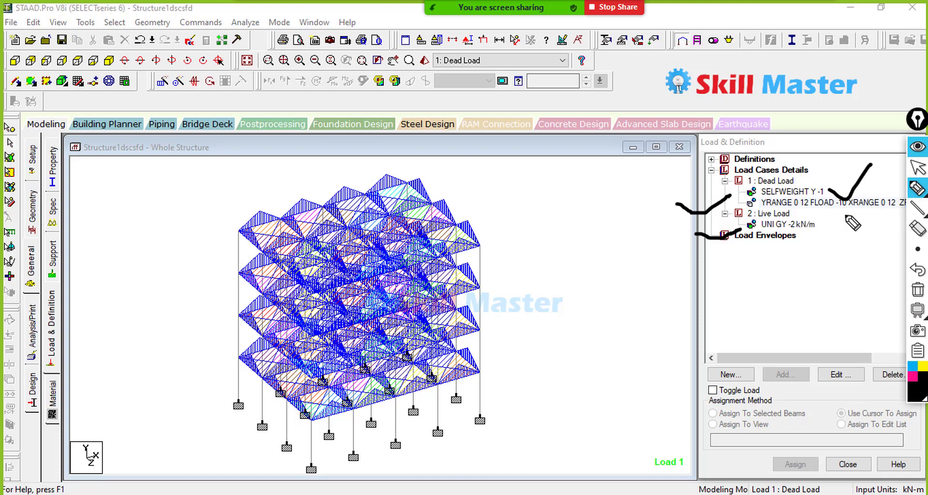
{"action": "left_click_drag", "start_coordinate": [858, 210], "coordinate": [888, 192]}
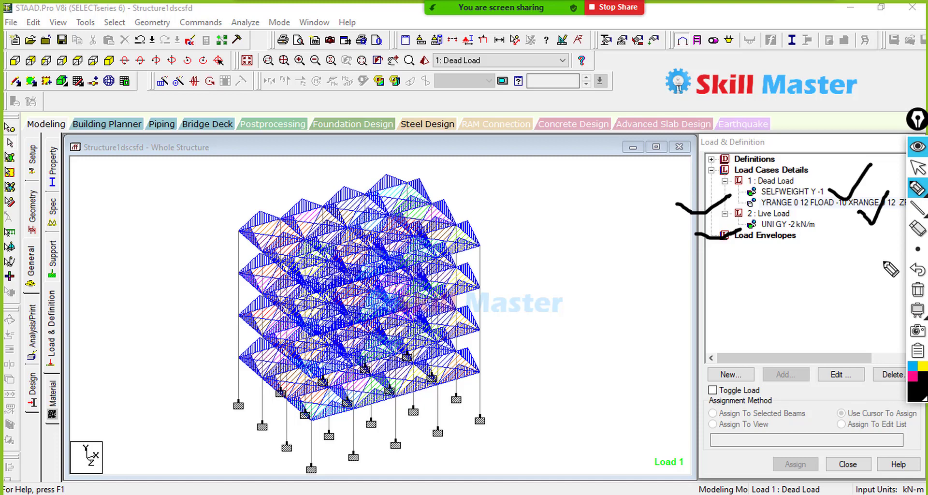
{"action": "mouse_move", "coordinate": [688, 178]}
{"action": "left_mouse_down"}
{"action": "mouse_move", "coordinate": [661, 213]}
{"action": "mouse_move", "coordinate": [692, 212]}
{"action": "left_mouse_up"}
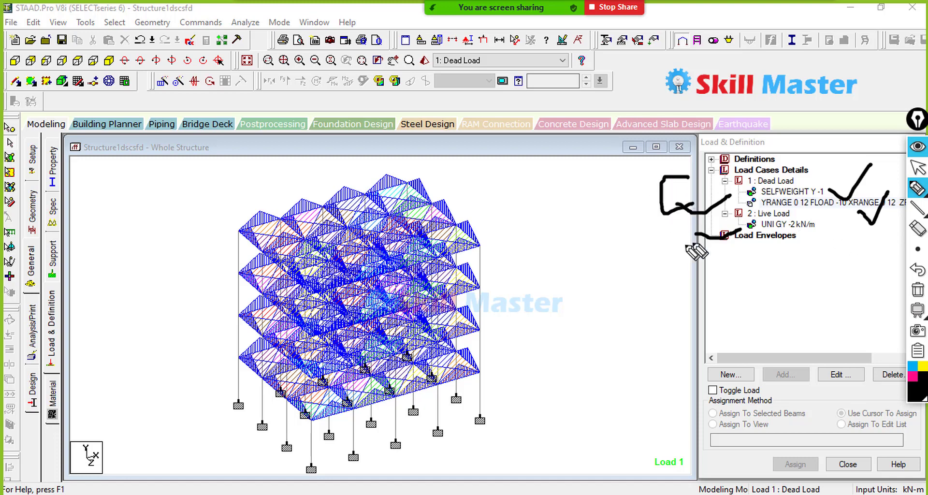
{"action": "mouse_move", "coordinate": [819, 231]}
{"action": "left_mouse_down"}
{"action": "mouse_move", "coordinate": [832, 237]}
{"action": "mouse_move", "coordinate": [844, 216]}
{"action": "left_mouse_up"}
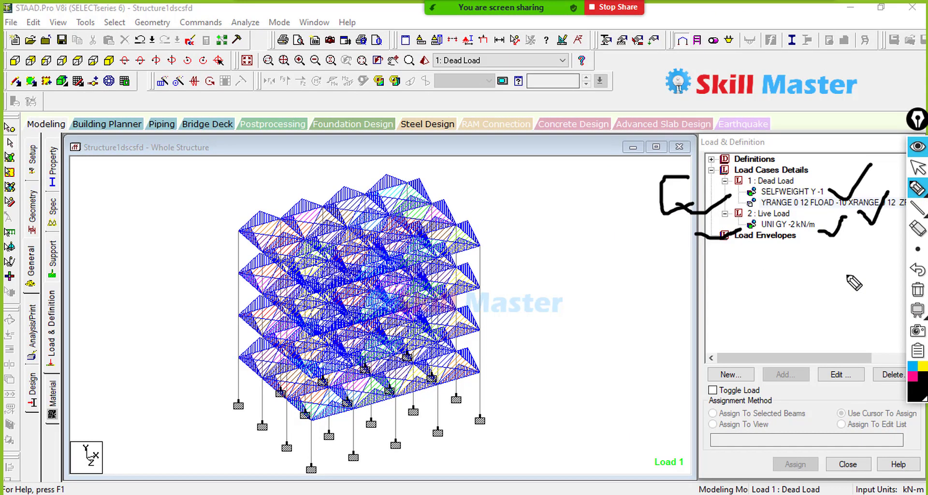
{"action": "left_click", "coordinate": [917, 289]}
{"action": "mouse_move", "coordinate": [917, 191]}
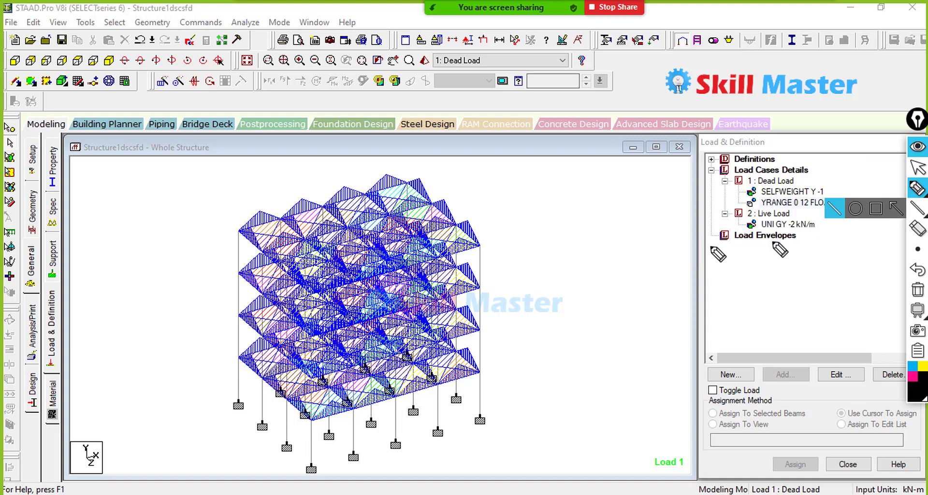
Step: Select the Live Load case and begin adding a floor load item to it
{"action": "left_click", "coordinate": [917, 167]}
{"action": "left_click", "coordinate": [775, 214]}
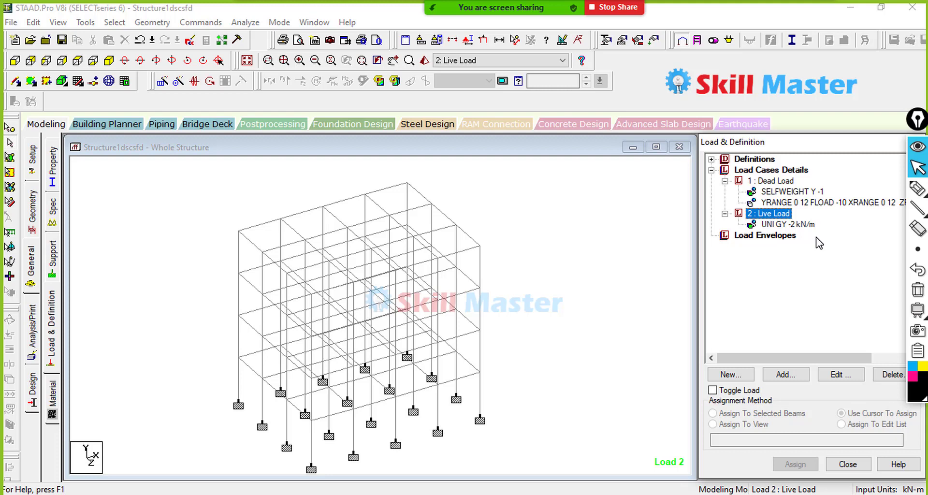
{"action": "key", "text": "ctrl"}
{"action": "key", "text": "ctrl"}
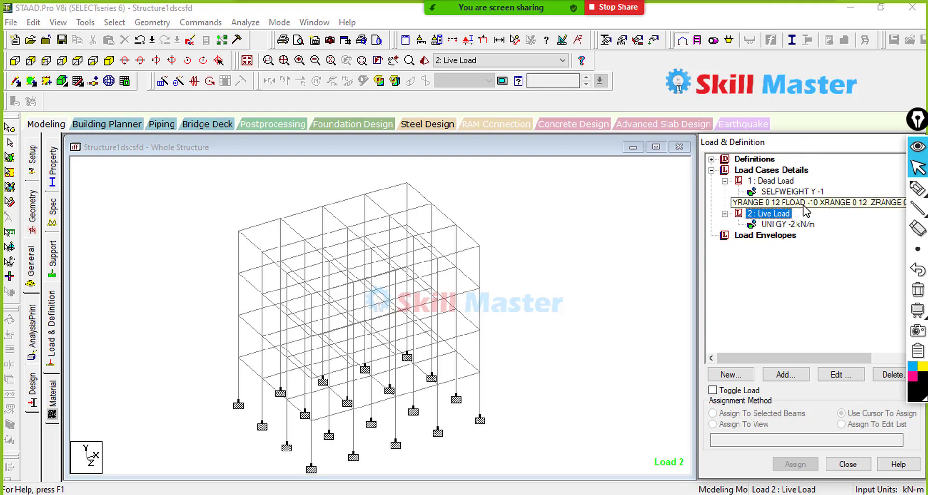
{"action": "key", "text": "ctrl"}
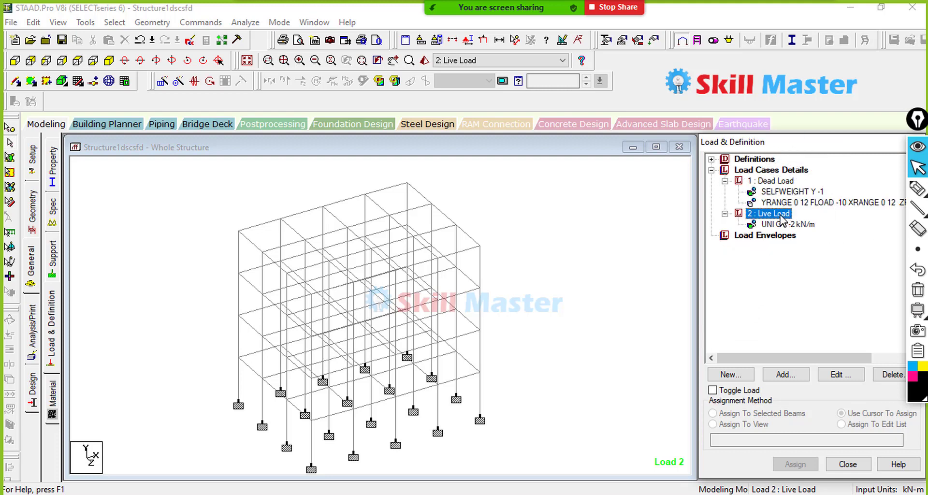
{"action": "key", "text": "ctrl"}
{"action": "key", "text": "ctrl"}
{"action": "key", "text": "ctrl"}
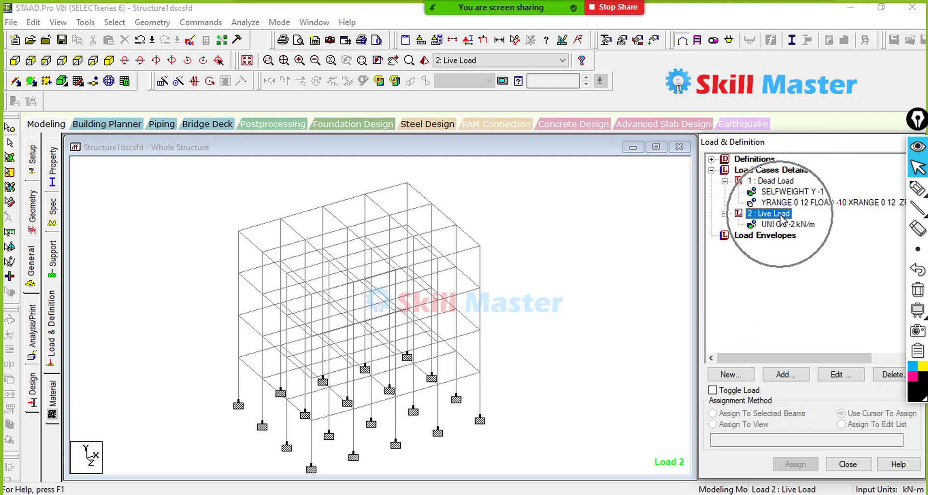
{"action": "key", "text": "ctrl"}
{"action": "key", "text": "ctrl"}
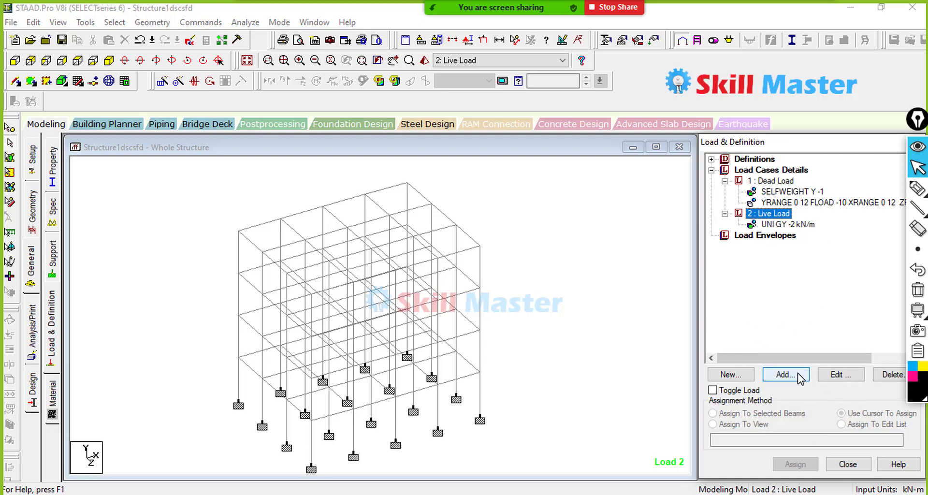
{"action": "left_click", "coordinate": [798, 375]}
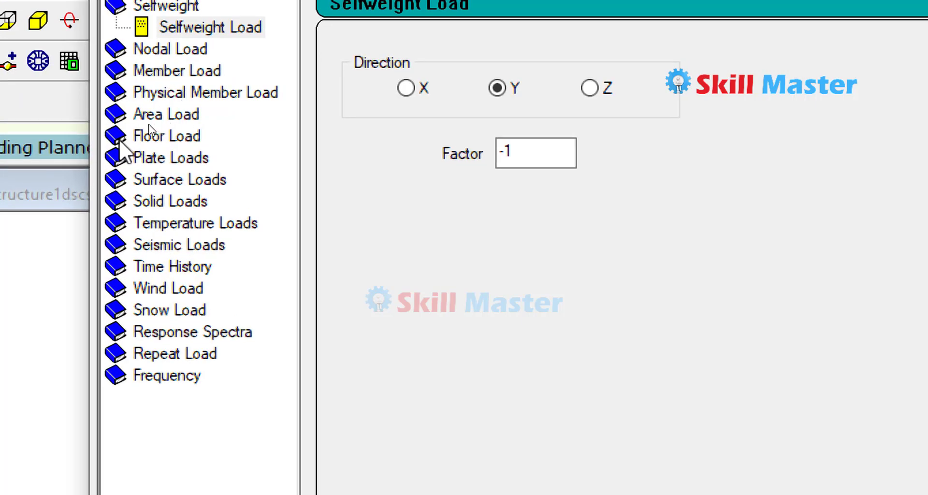
{"action": "left_click", "coordinate": [175, 138]}
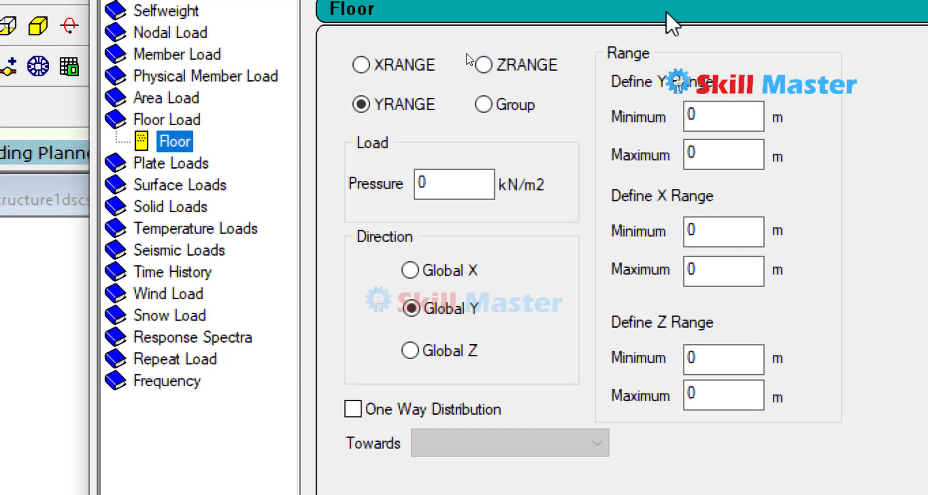
Step: Set the new floor load's pressure to -3 kN/m2, declining the auto save
{"action": "double_click", "coordinate": [437, 196]}
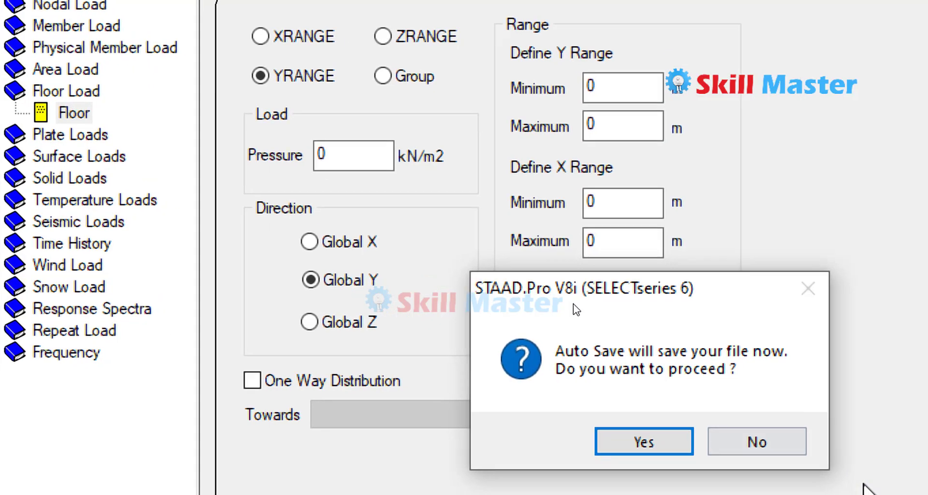
{"action": "left_click", "coordinate": [756, 442]}
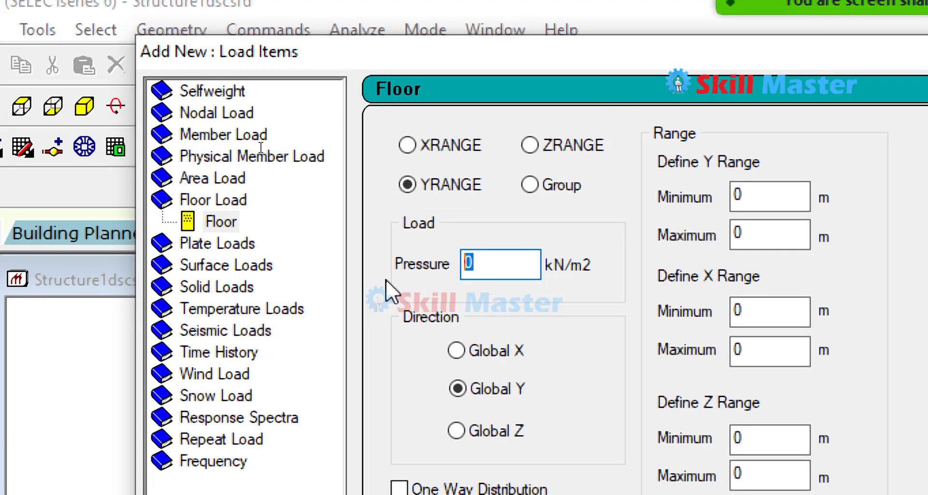
{"action": "type", "text": "-3"}
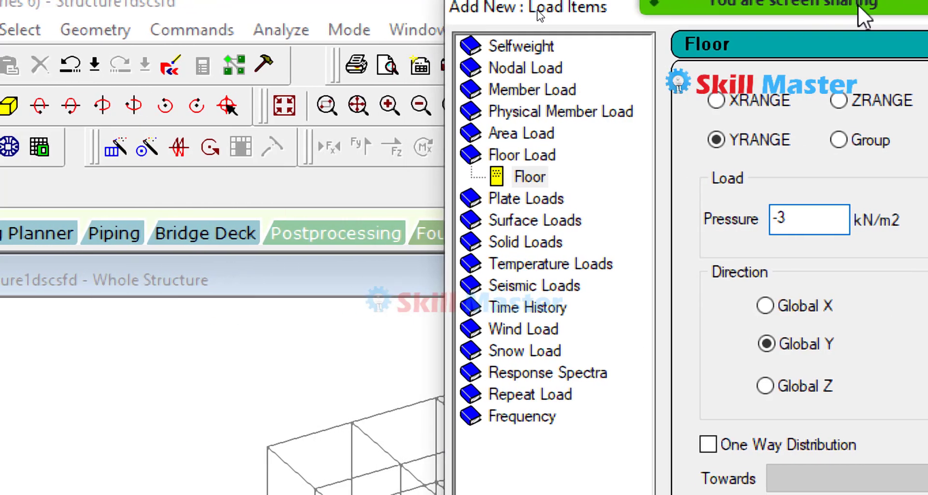
Step: Examine the frame's extents against the floor load's Y, X and Z range limits
{"action": "middle_click_drag", "start_coordinate": [233, 274], "coordinate": [44, 301]}
{"action": "scroll", "coordinate": [208, 235], "scroll_direction": "down", "scroll_amount": 3}
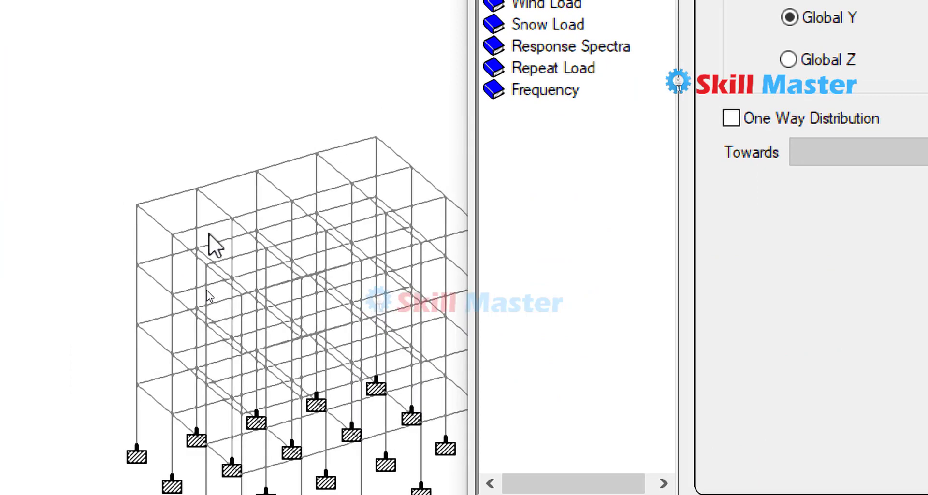
{"action": "middle_click_drag", "start_coordinate": [209, 235], "coordinate": [197, 187]}
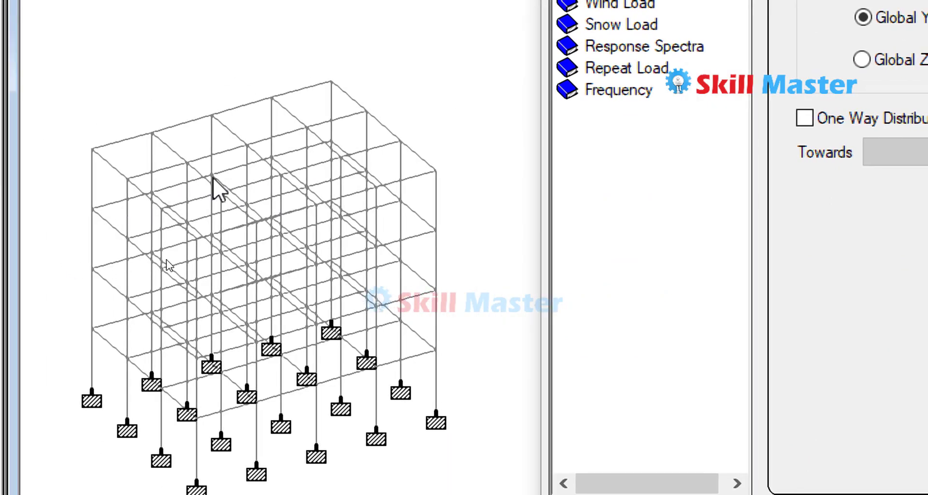
{"action": "left_click", "coordinate": [91, 393]}
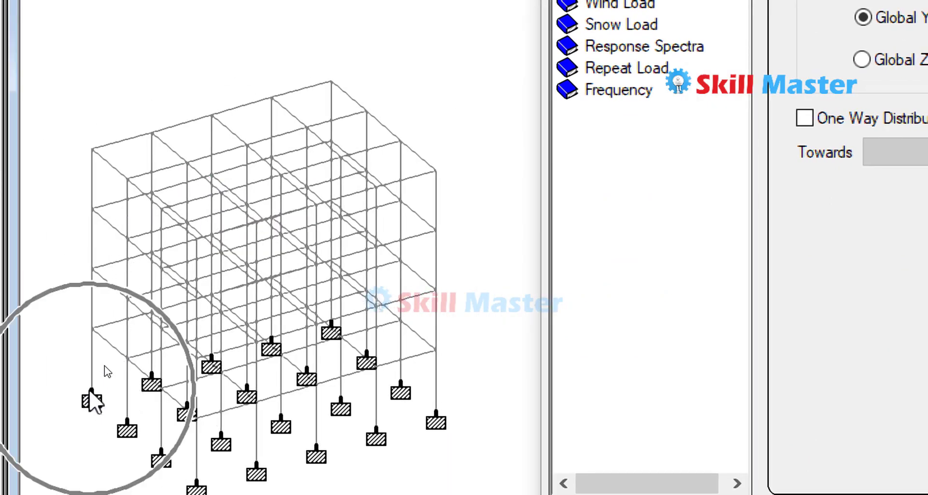
{"action": "left_click", "coordinate": [91, 392]}
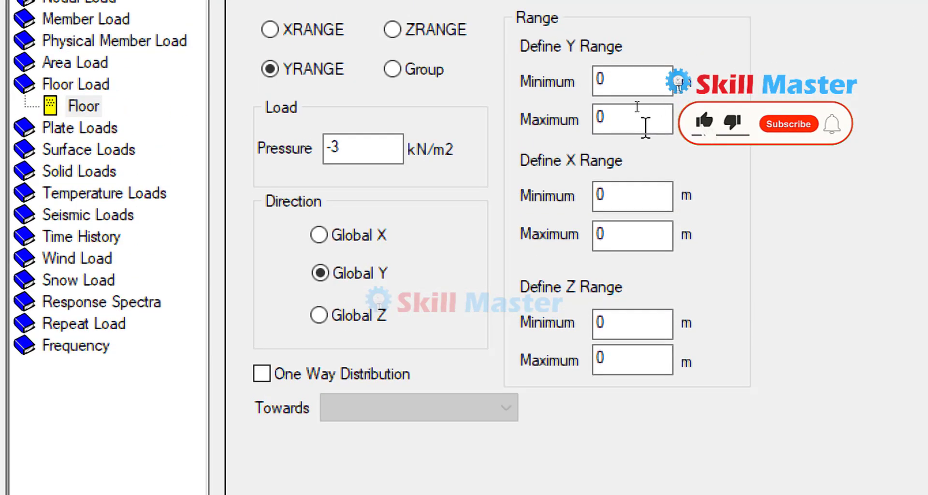
{"action": "left_click", "coordinate": [632, 119]}
{"action": "double_click", "coordinate": [632, 119]}
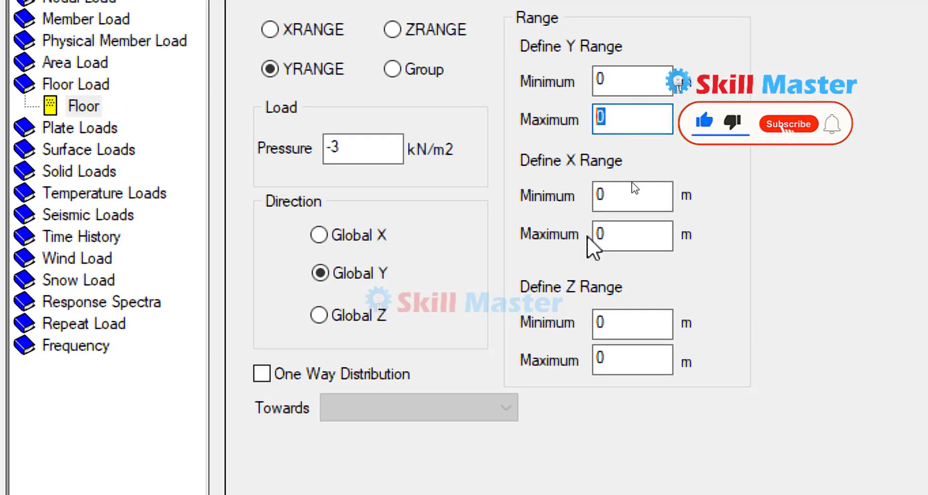
{"action": "left_click", "coordinate": [606, 236]}
{"action": "double_click", "coordinate": [606, 236]}
{"action": "double_click", "coordinate": [610, 358]}
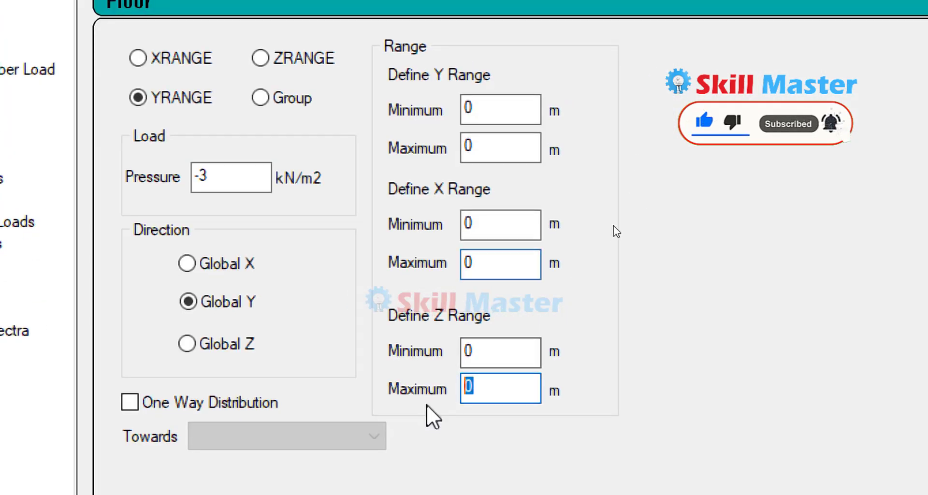
{"action": "double_click", "coordinate": [485, 352]}
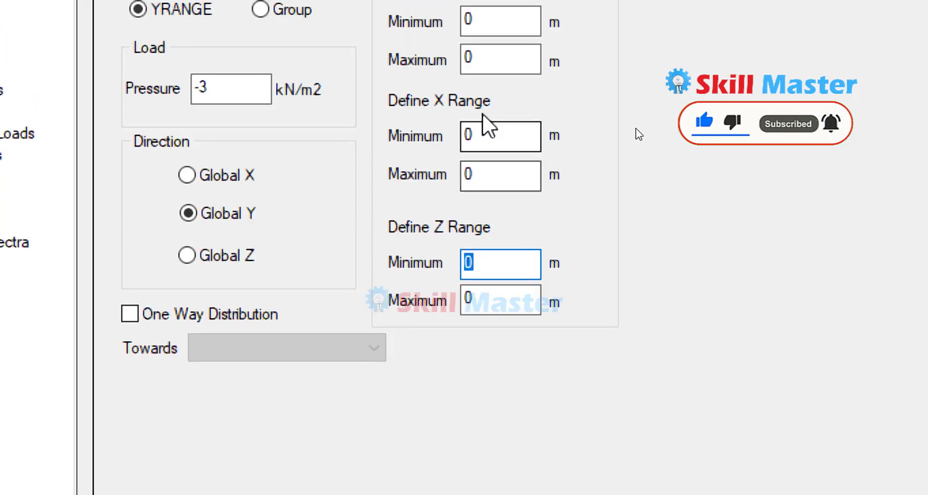
{"action": "key", "text": "Return"}
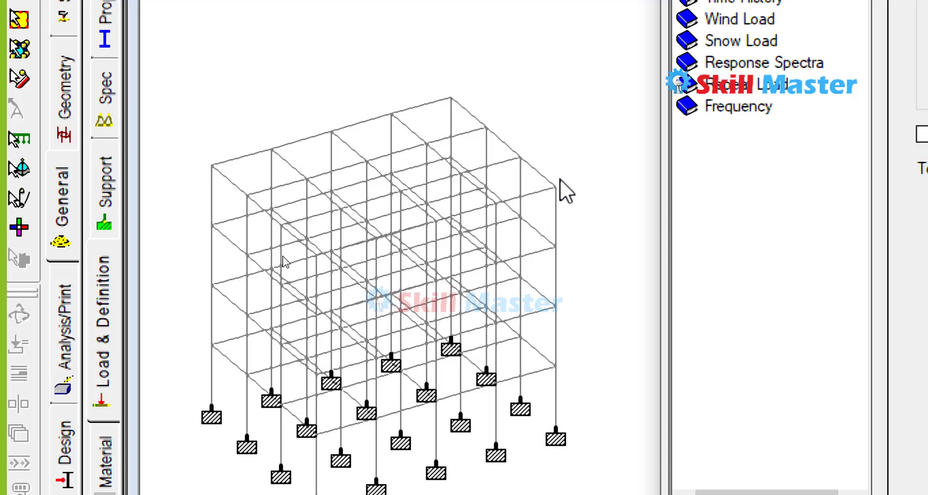
{"action": "left_click", "coordinate": [557, 192]}
{"action": "left_click", "coordinate": [557, 192]}
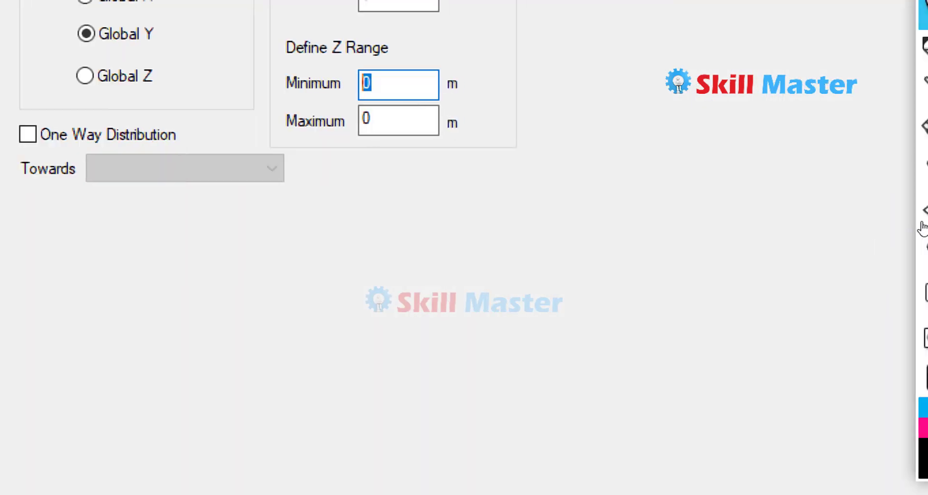
Step: Mark the frame's three axis directions with freehand annotation arrows and clear the marks
{"action": "left_click", "coordinate": [907, 94]}
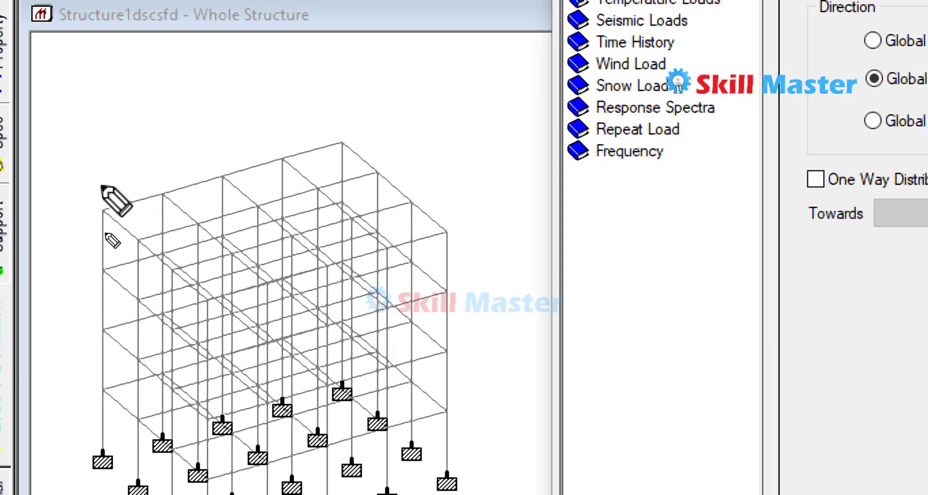
{"action": "left_click_drag", "start_coordinate": [100, 184], "coordinate": [385, 97]}
{"action": "left_click_drag", "start_coordinate": [324, 92], "coordinate": [385, 96]}
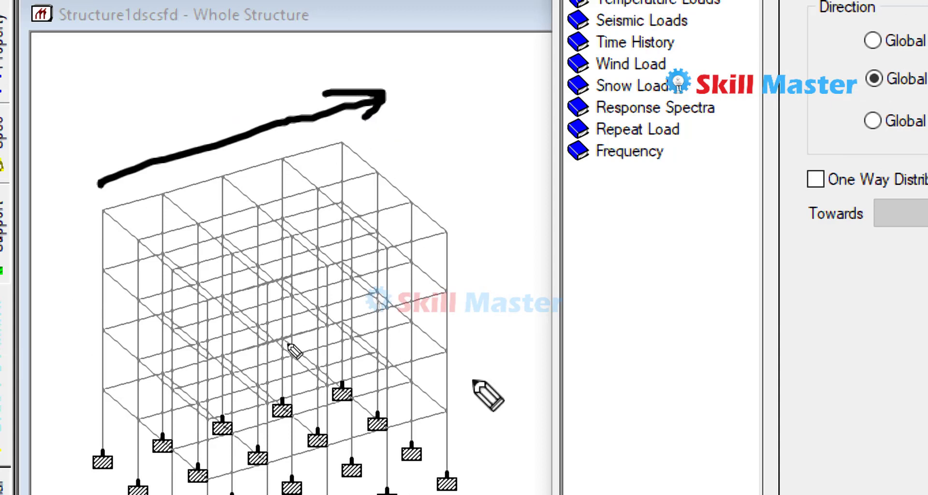
{"action": "mouse_move", "coordinate": [481, 429]}
{"action": "left_mouse_down"}
{"action": "mouse_move", "coordinate": [480, 224]}
{"action": "mouse_move", "coordinate": [512, 257]}
{"action": "left_mouse_up"}
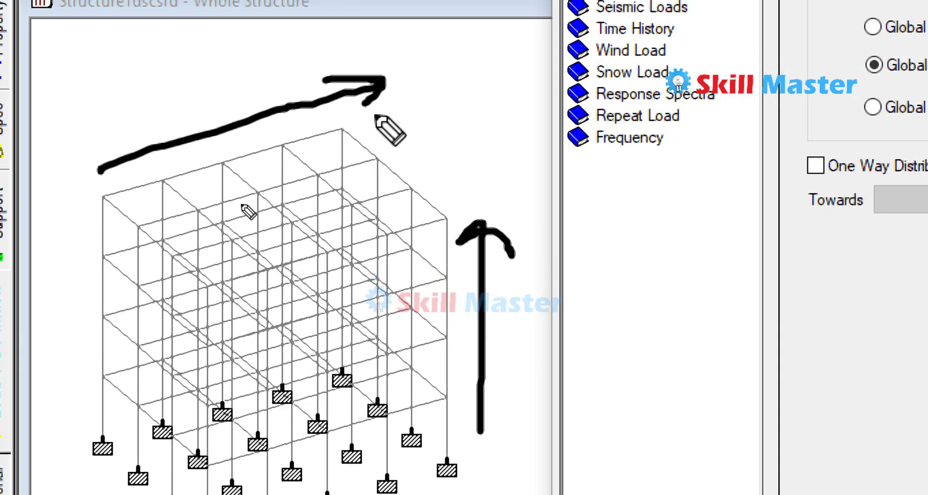
{"action": "left_click_drag", "start_coordinate": [372, 113], "coordinate": [508, 195]}
{"action": "mouse_move", "coordinate": [505, 164]}
{"action": "left_mouse_down"}
{"action": "mouse_move", "coordinate": [478, 207]}
{"action": "mouse_move", "coordinate": [444, 219]}
{"action": "mouse_move", "coordinate": [437, 204]}
{"action": "mouse_move", "coordinate": [441, 212]}
{"action": "left_mouse_up"}
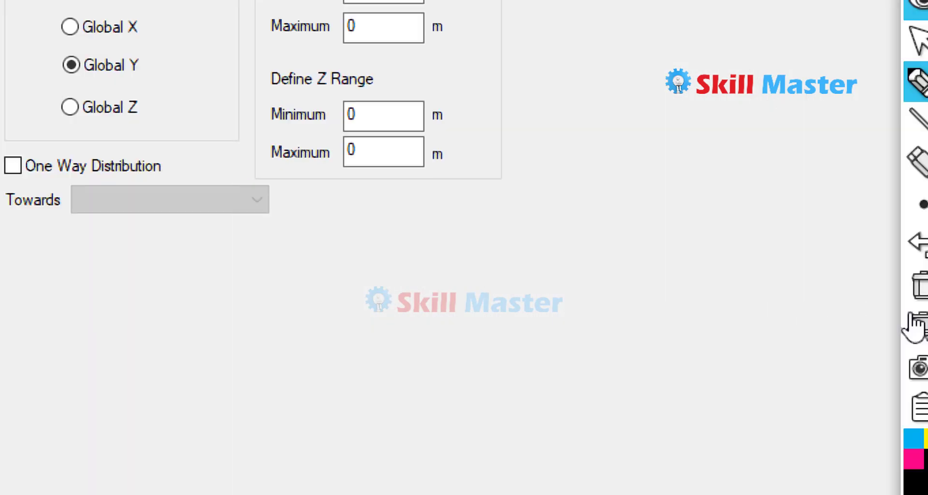
{"action": "left_click", "coordinate": [917, 40]}
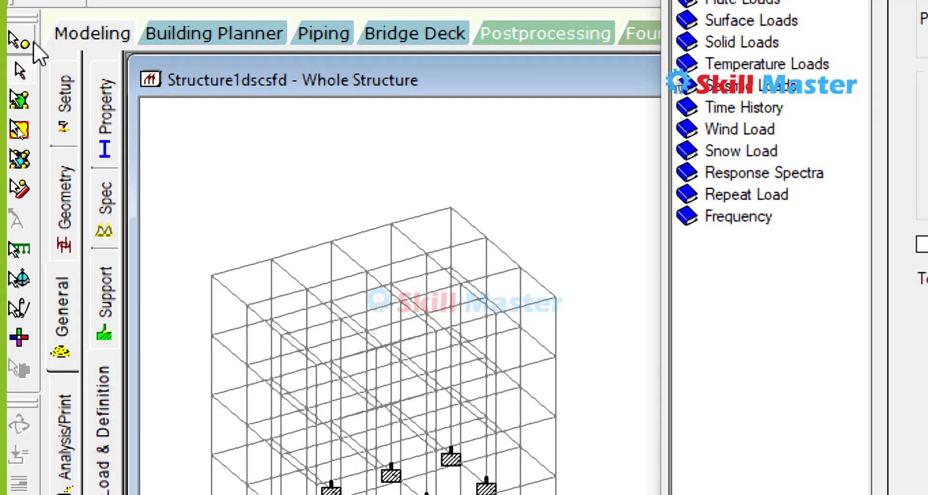
Step: Look up the coordinates of the frame's far top corner node, keeping its information clear of the floor load settings
{"action": "left_click", "coordinate": [23, 44]}
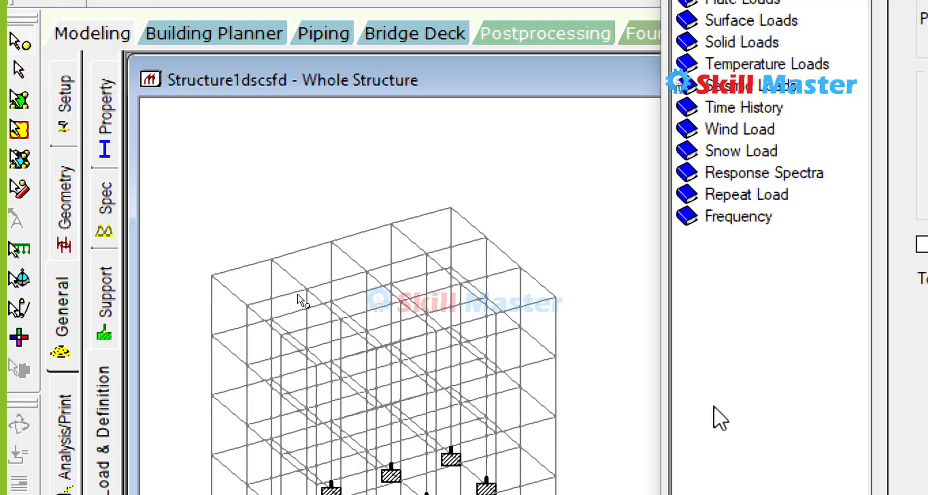
{"action": "double_click", "coordinate": [556, 298]}
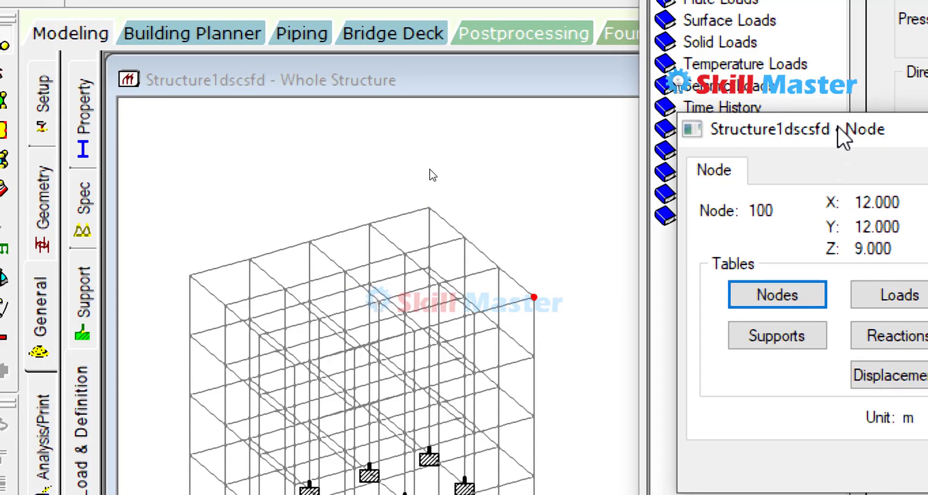
{"action": "left_click_drag", "start_coordinate": [843, 138], "coordinate": [180, 29]}
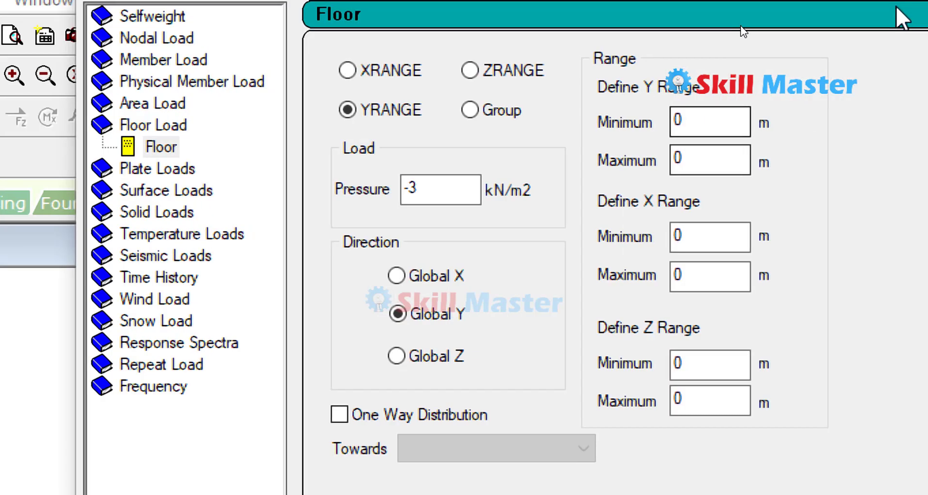
Step: Set the floor load's ranges to 0–12 m in Y, 0–12 m in X and 0–9 m in Z, and dismiss the node information
{"action": "left_click_drag", "start_coordinate": [693, 240], "coordinate": [640, 257]}
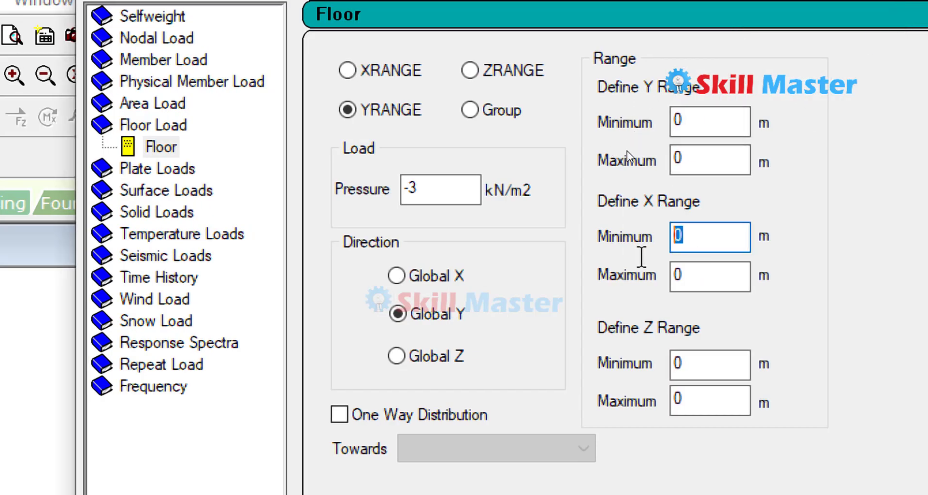
{"action": "left_click_drag", "start_coordinate": [691, 277], "coordinate": [654, 286]}
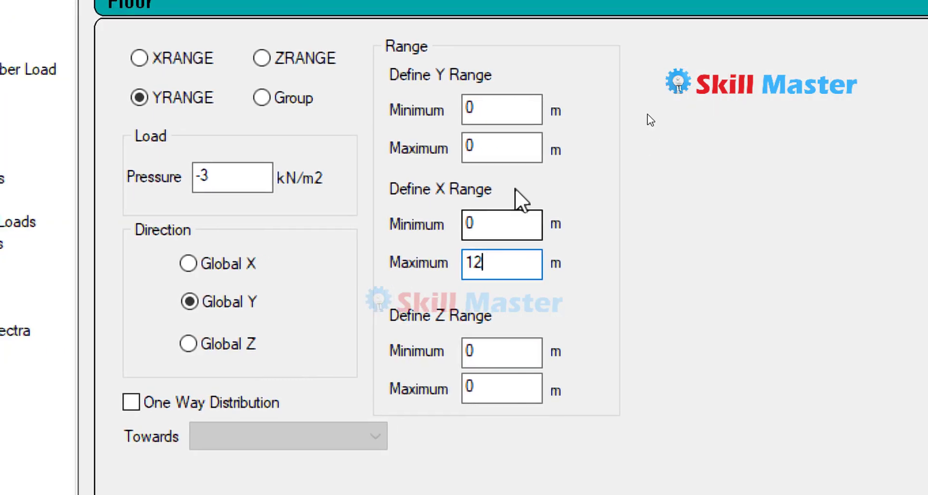
{"action": "left_click_drag", "start_coordinate": [532, 145], "coordinate": [400, 174]}
{"action": "type", "text": "12"}
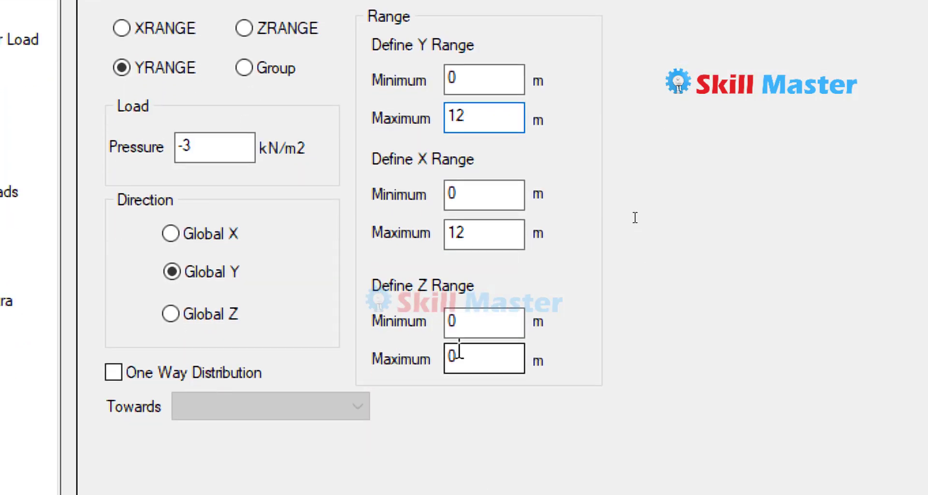
{"action": "left_click_drag", "start_coordinate": [457, 359], "coordinate": [408, 355]}
{"action": "type", "text": "9"}
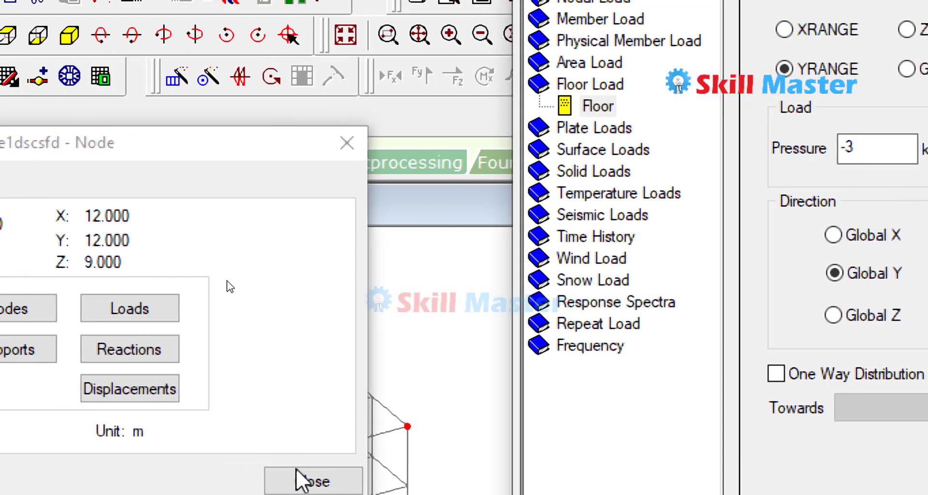
{"action": "left_click", "coordinate": [311, 481]}
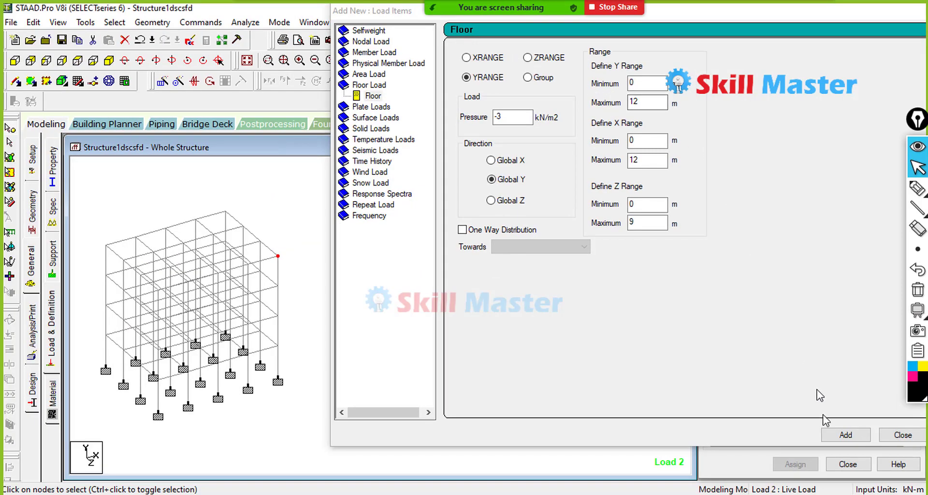
Step: Add the -3 kN/m2 floor load to the Live Load case and display its distribution on the frame
{"action": "left_click", "coordinate": [844, 438]}
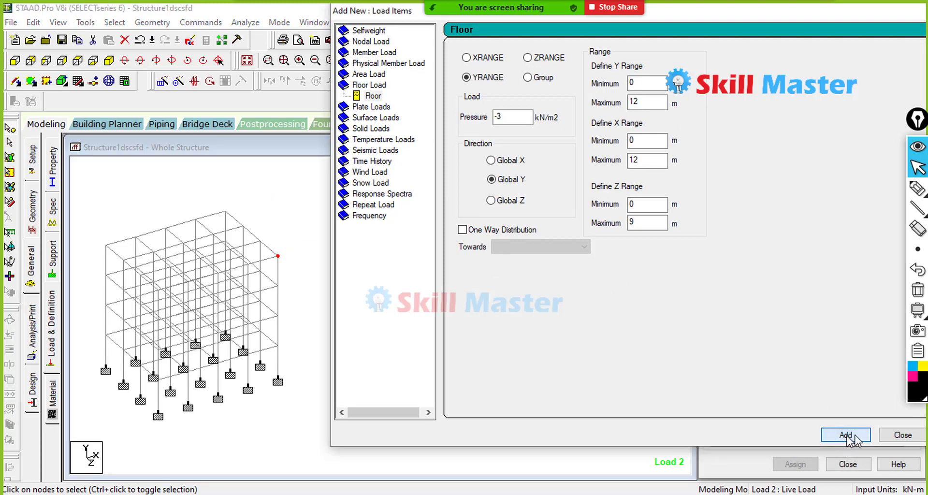
{"action": "left_click", "coordinate": [891, 436]}
{"action": "middle_click_drag", "start_coordinate": [511, 246], "coordinate": [643, 245]}
{"action": "scroll", "coordinate": [436, 244], "scroll_direction": "up", "scroll_amount": 5}
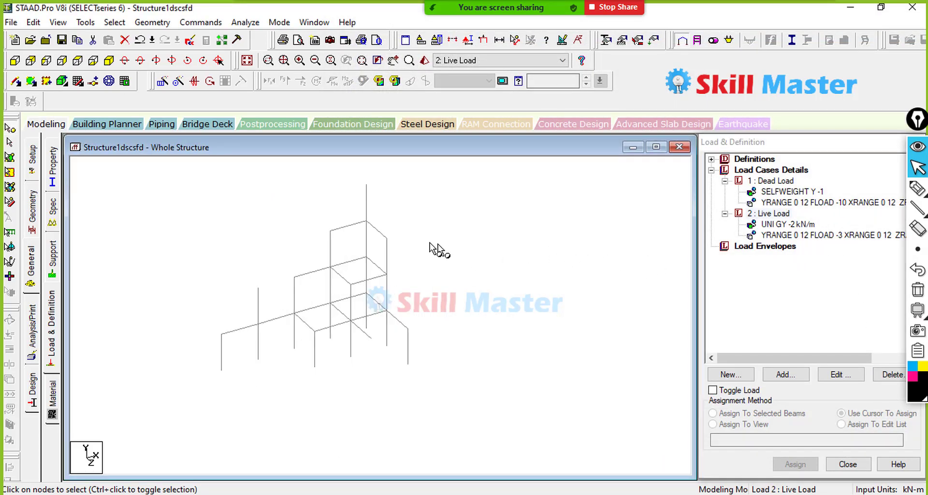
{"action": "middle_click_drag", "start_coordinate": [445, 242], "coordinate": [687, 268]}
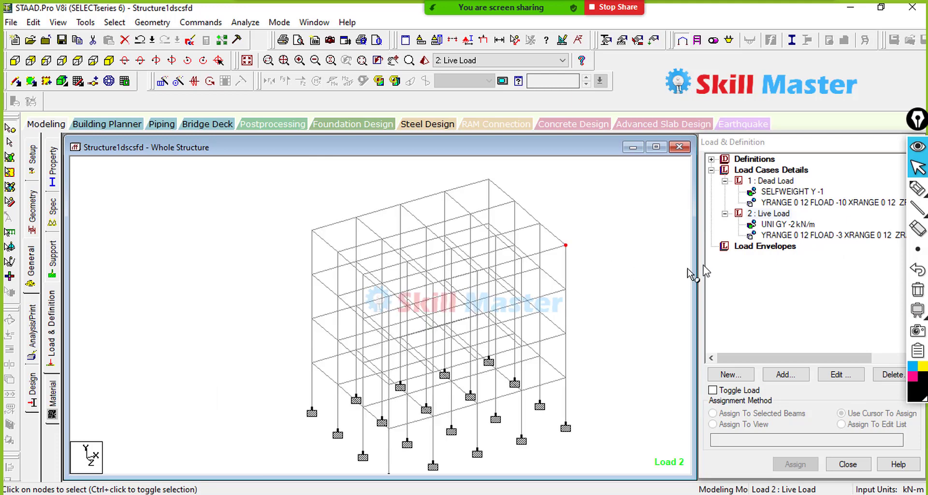
{"action": "left_click", "coordinate": [787, 237]}
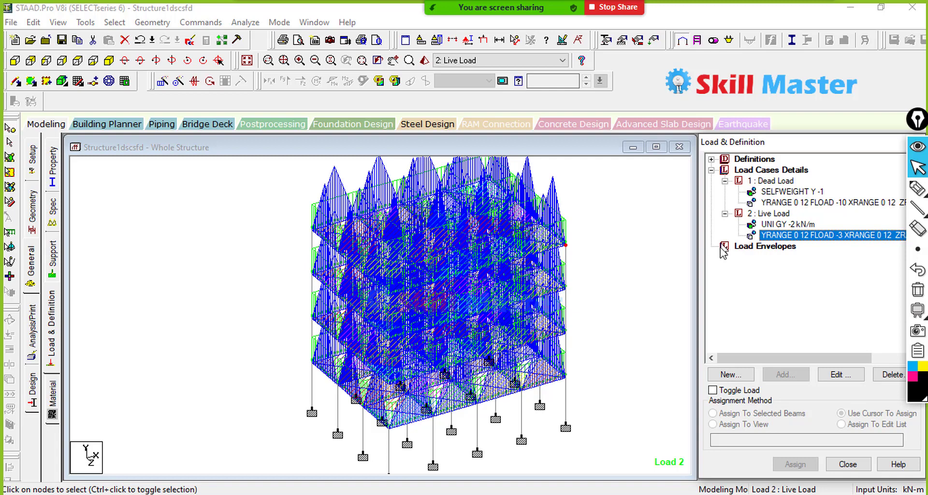
Step: Add a Perform Analysis command with the All print option and select it in the command list
{"action": "left_click", "coordinate": [38, 336]}
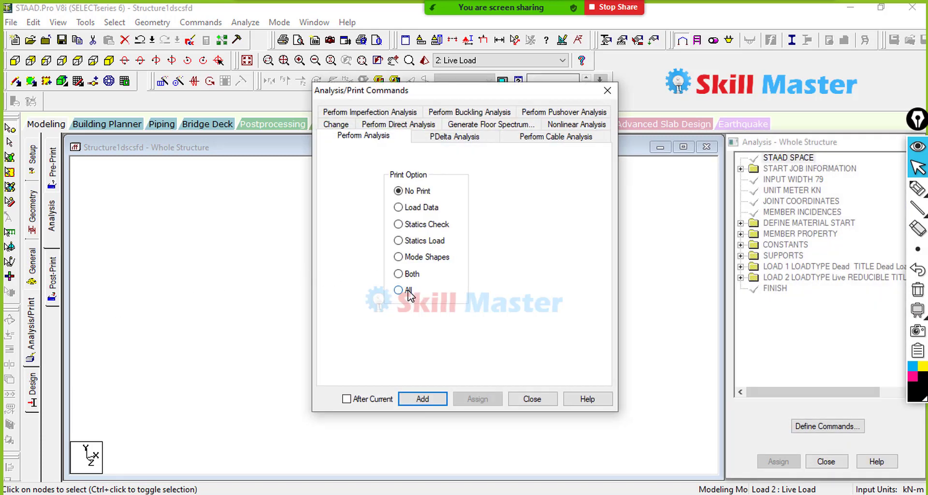
{"action": "left_click", "coordinate": [422, 399]}
{"action": "left_click", "coordinate": [427, 400]}
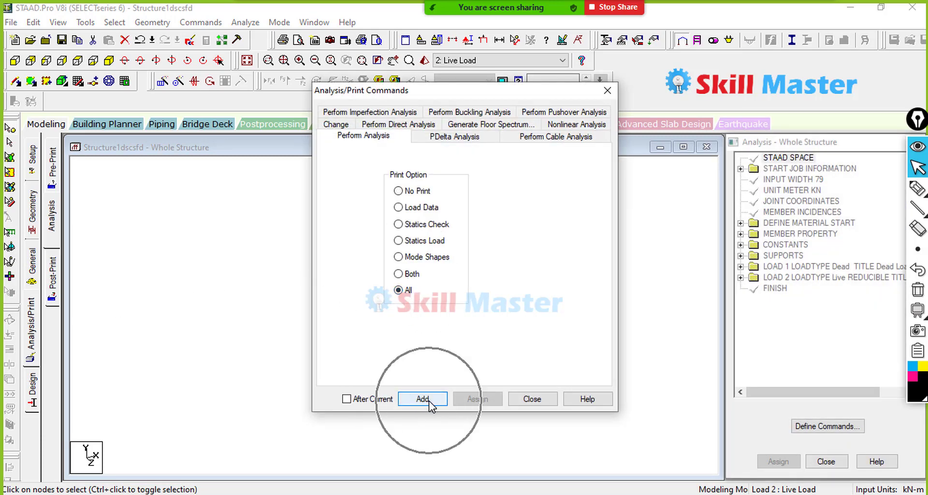
{"action": "left_click", "coordinate": [532, 399]}
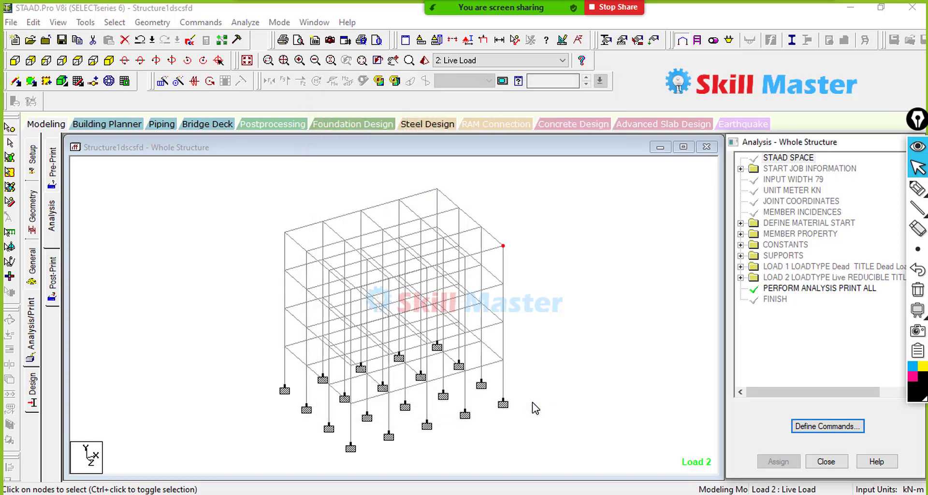
{"action": "left_click", "coordinate": [821, 293]}
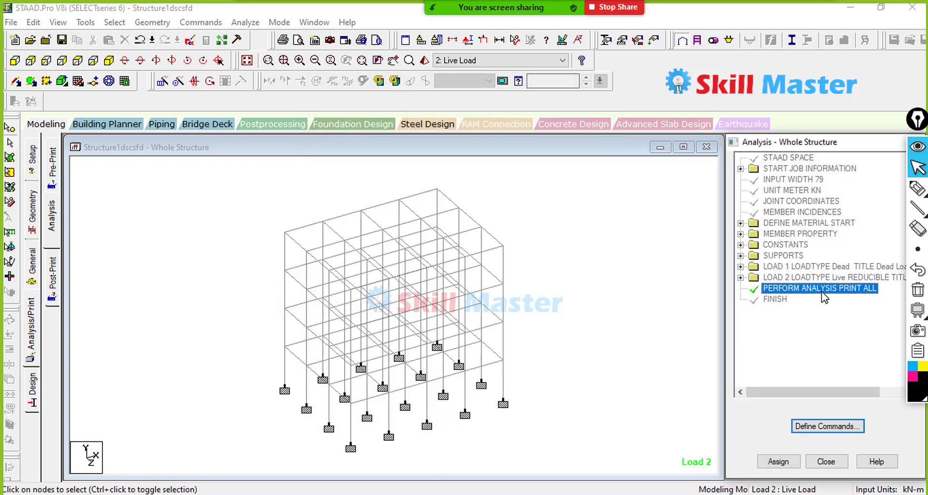
{"action": "left_click", "coordinate": [821, 292]}
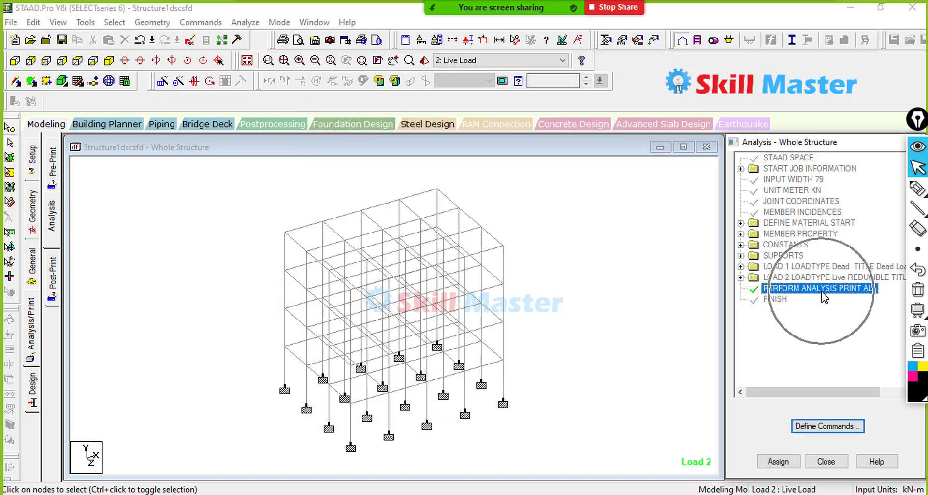
Step: Run the structural analysis and finish it with the Stay in Modeling Mode option
{"action": "left_click", "coordinate": [245, 22]}
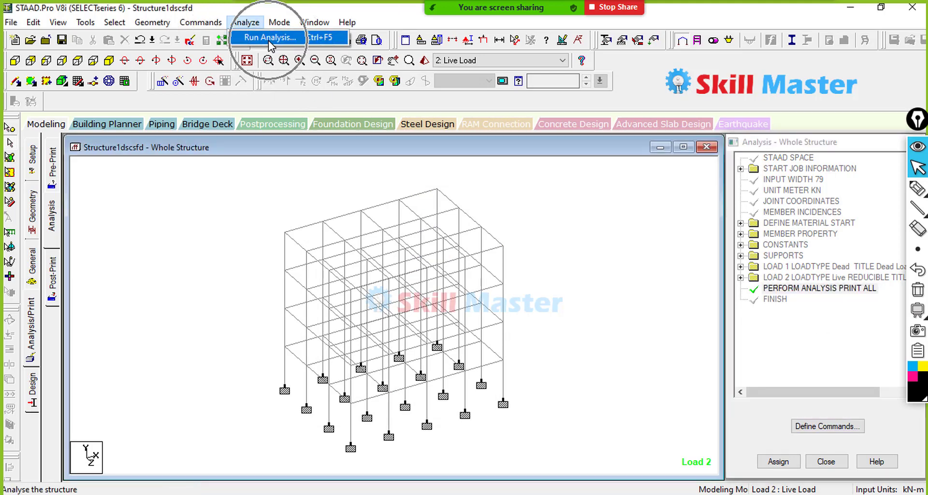
{"action": "left_click", "coordinate": [268, 37]}
{"action": "left_click", "coordinate": [379, 272]}
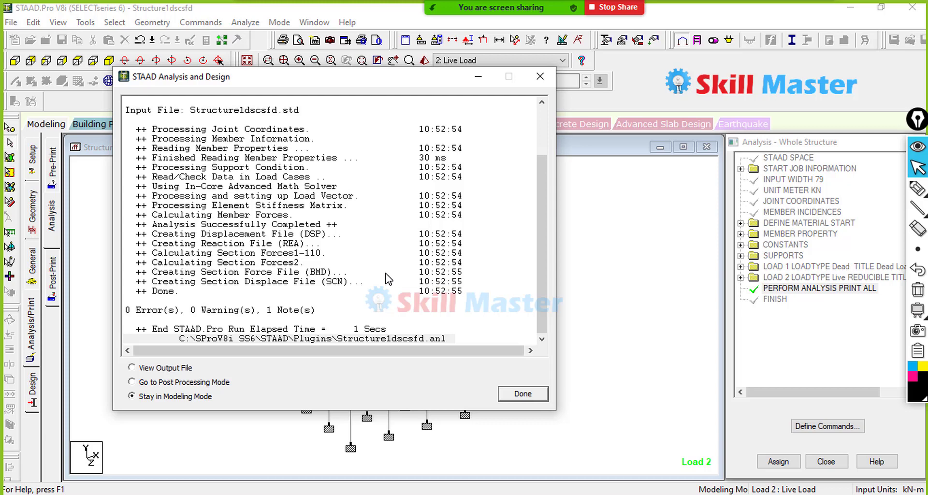
{"action": "left_click", "coordinate": [520, 397]}
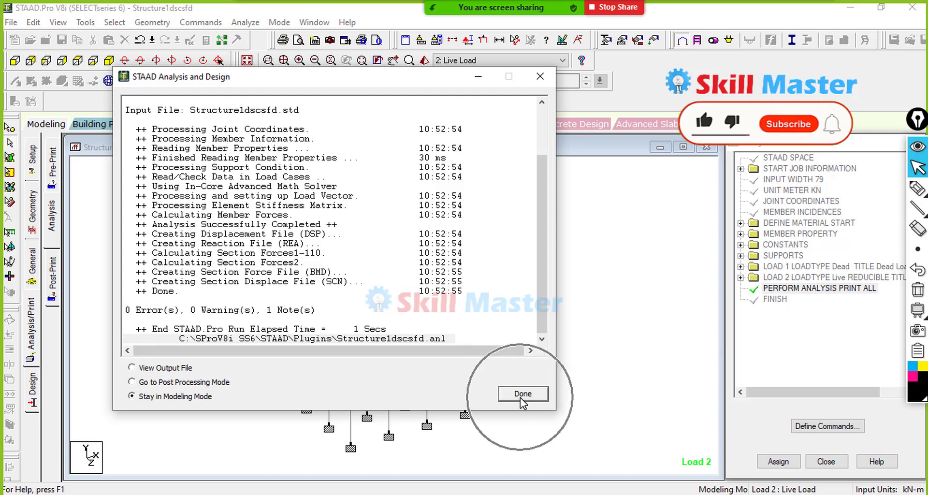
{"action": "middle_click_drag", "start_coordinate": [529, 247], "coordinate": [499, 256]}
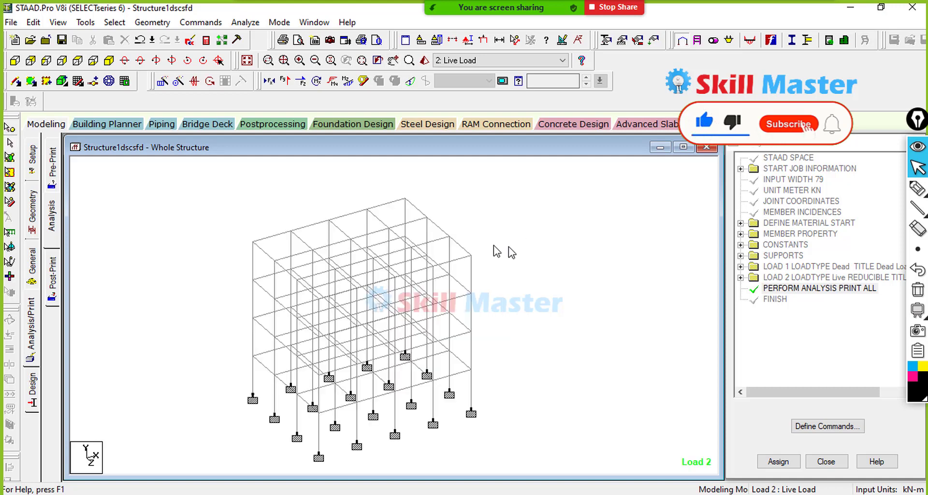
Step: Enter postprocessing with the Dead Load and Live Load cases selected, and view the node displacements and support reactions
{"action": "left_click", "coordinate": [272, 123]}
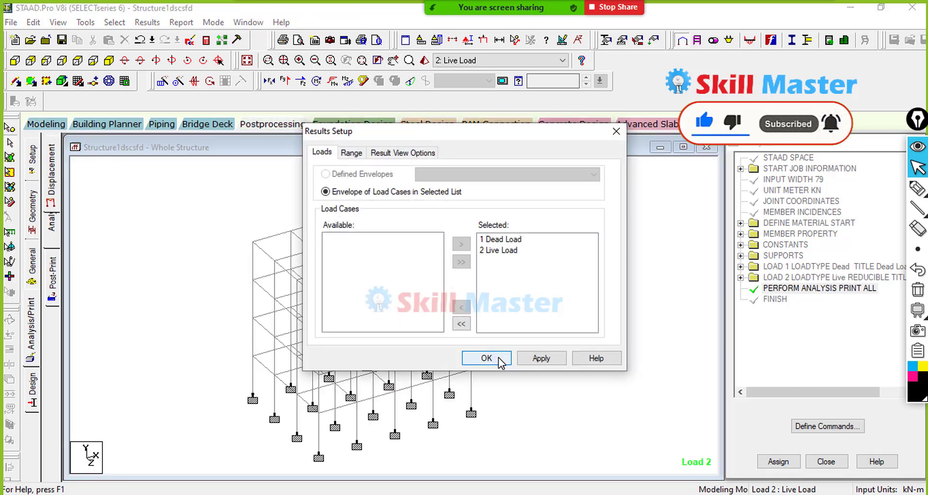
{"action": "left_click", "coordinate": [486, 357]}
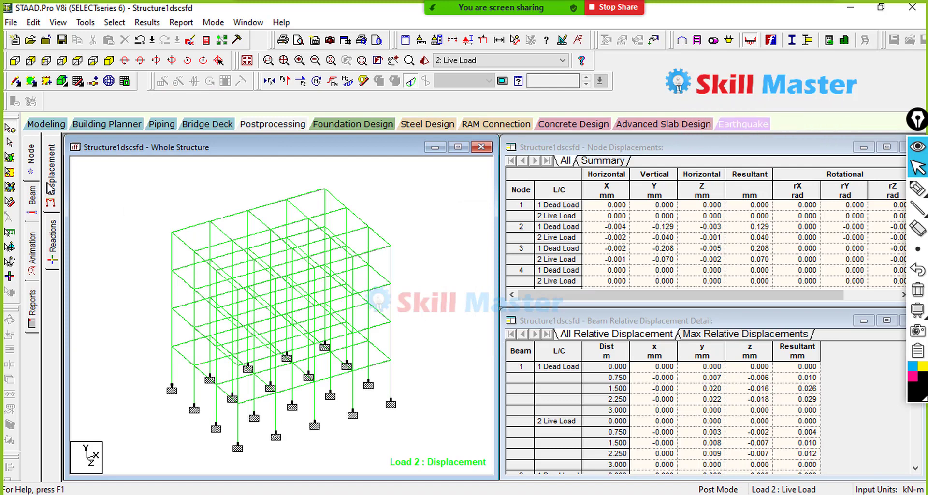
{"action": "left_click", "coordinate": [31, 162]}
{"action": "left_click", "coordinate": [54, 177]}
{"action": "left_click", "coordinate": [52, 237]}
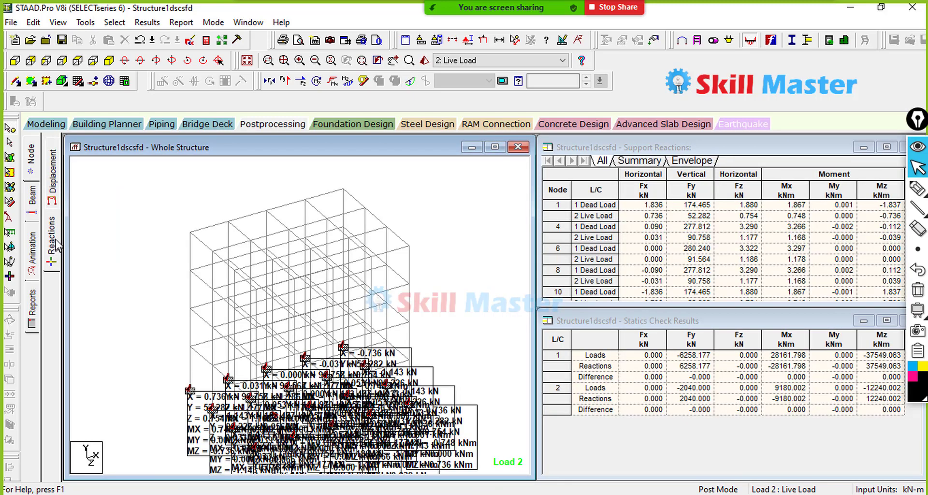
Step: View the beam force results and the beam graphs for the Live Load case
{"action": "left_click", "coordinate": [32, 198]}
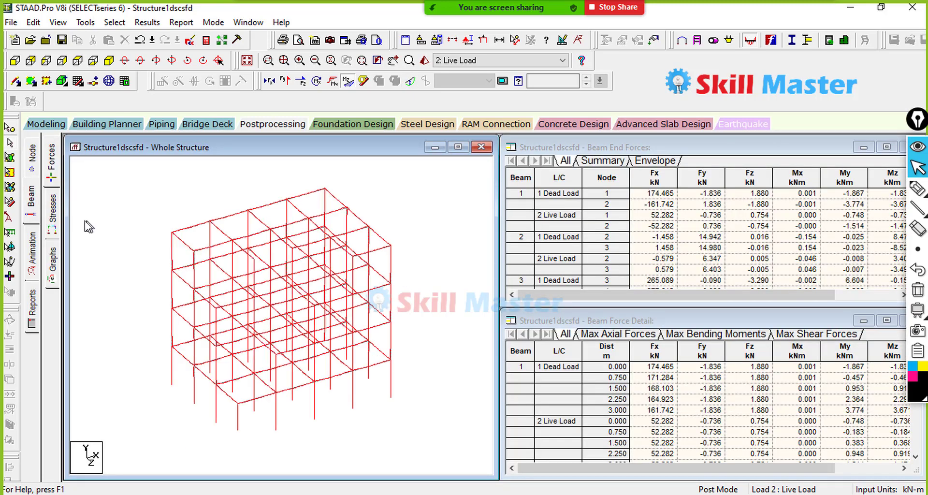
{"action": "left_click", "coordinate": [55, 170]}
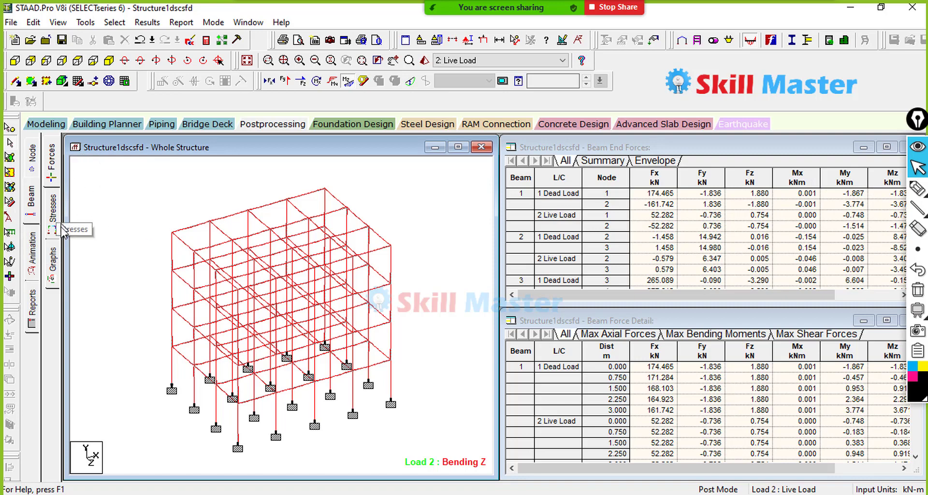
{"action": "left_click", "coordinate": [53, 259]}
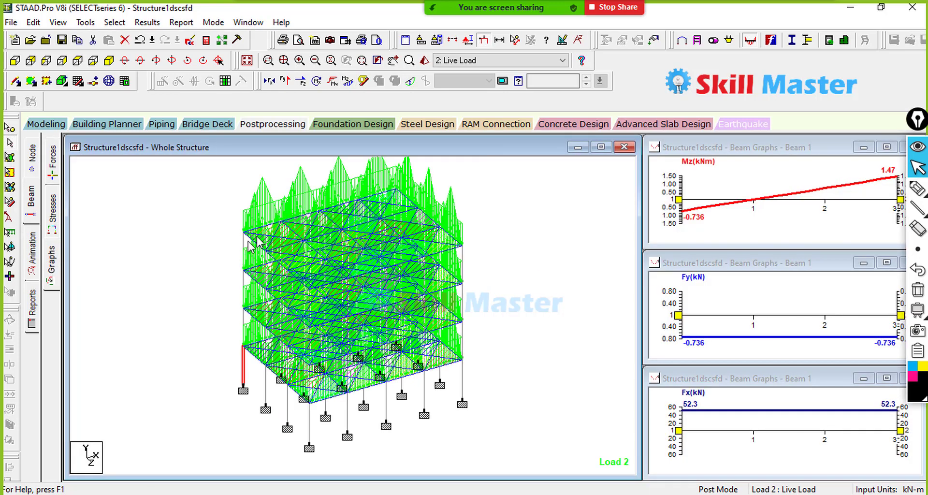
Step: Show the force and moment graphs of a top-storey edge beam, switching the load case to Dead Load
{"action": "left_click", "coordinate": [260, 228]}
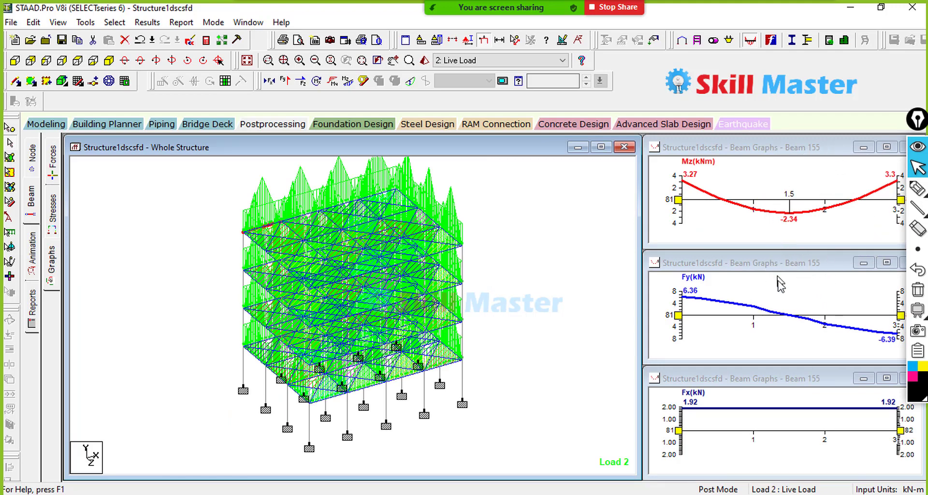
{"action": "key", "text": "ctrl"}
{"action": "key", "text": "ctrl"}
{"action": "left_click", "coordinate": [499, 62]}
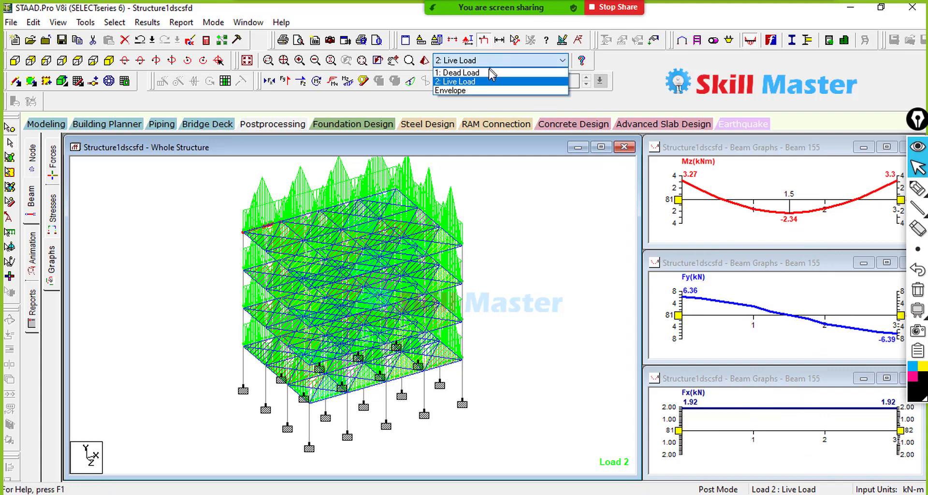
{"action": "key", "text": "ctrl"}
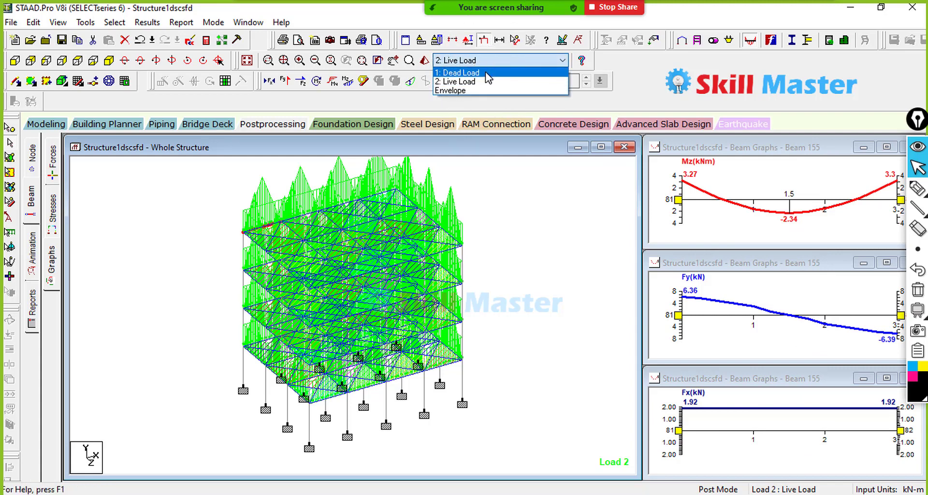
{"action": "left_click", "coordinate": [486, 74]}
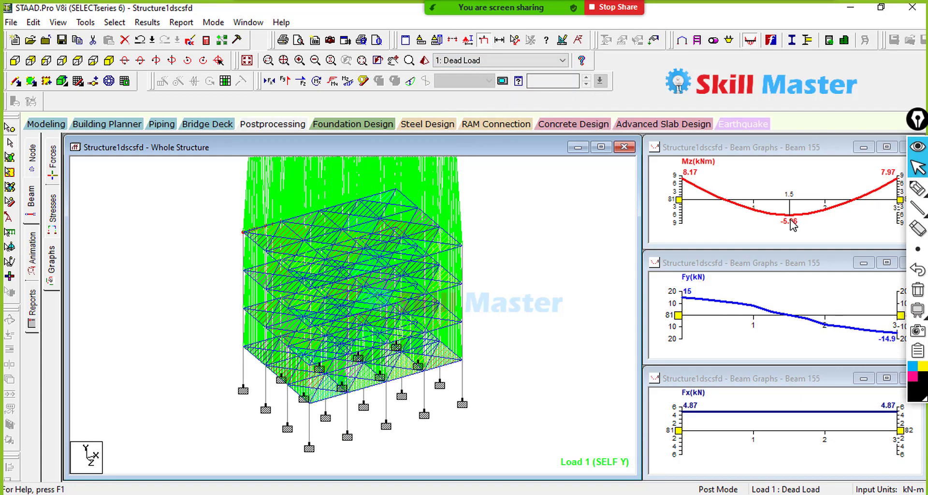